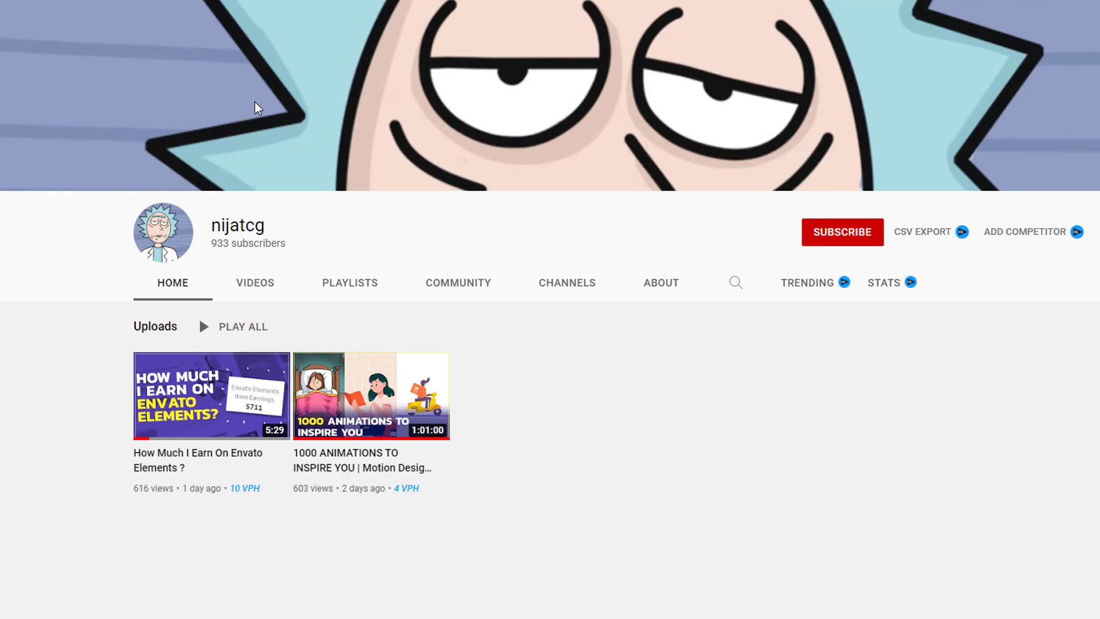
pyautogui.moveTo(212, 226); pyautogui.dragTo(270, 234)
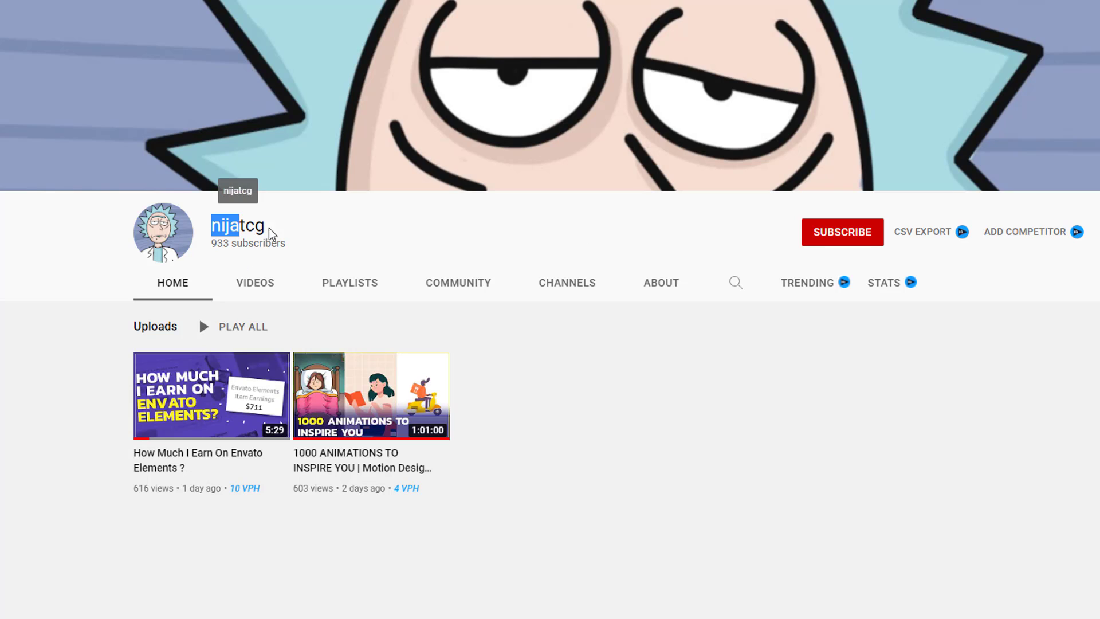
pyautogui.click(407, 233)
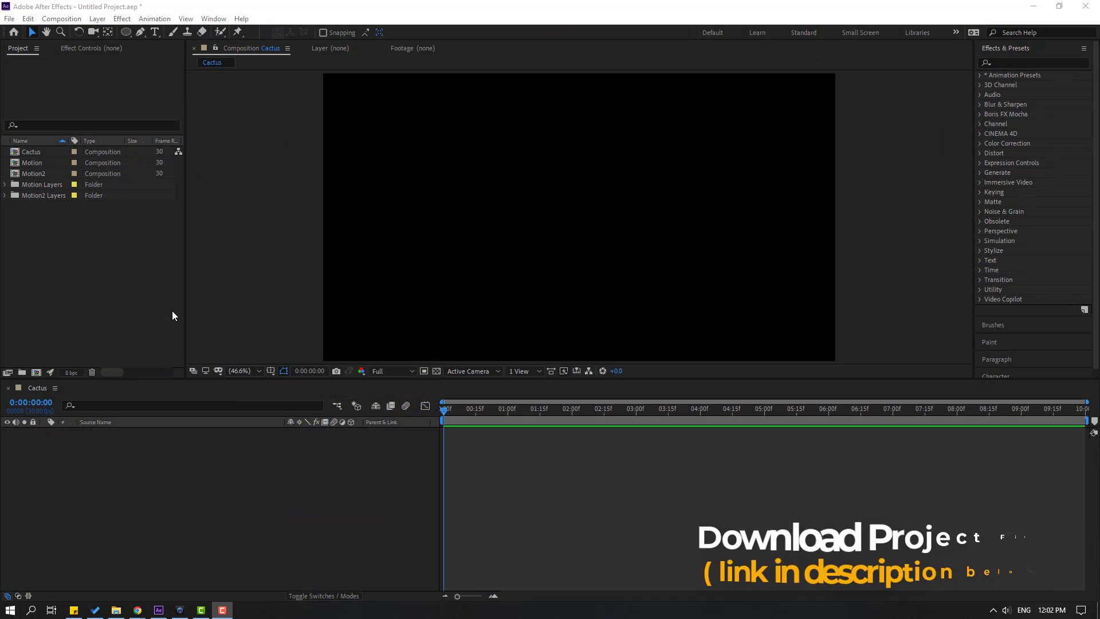
# Add the Motion composition to the Cactus timeline and open it to reach its layers
pyautogui.click(34, 163)
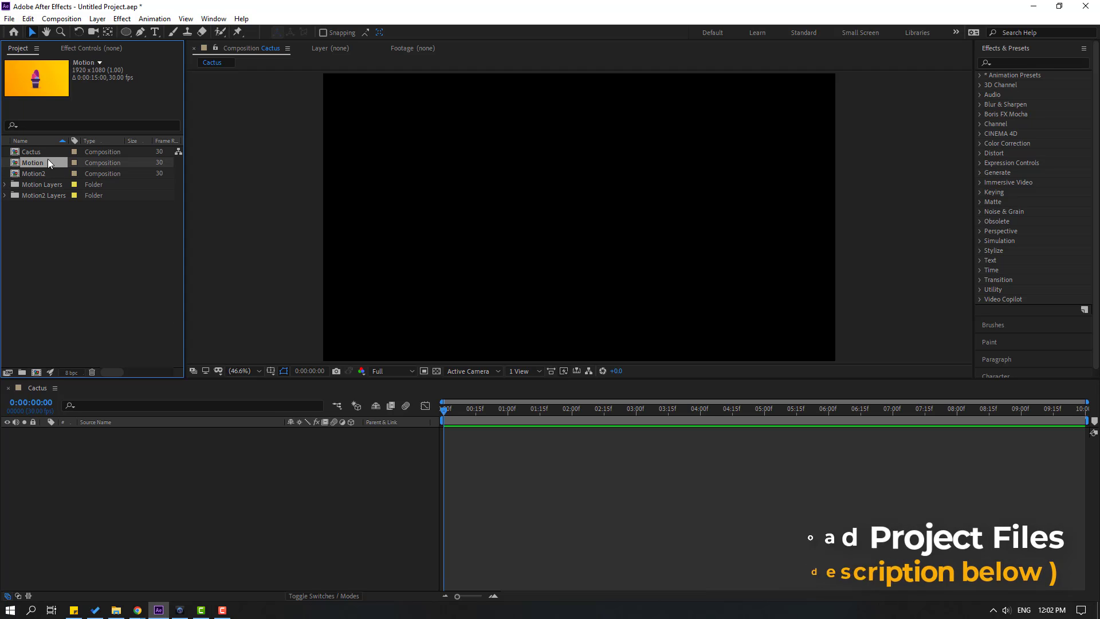
pyautogui.moveTo(33, 167); pyautogui.dragTo(129, 481)
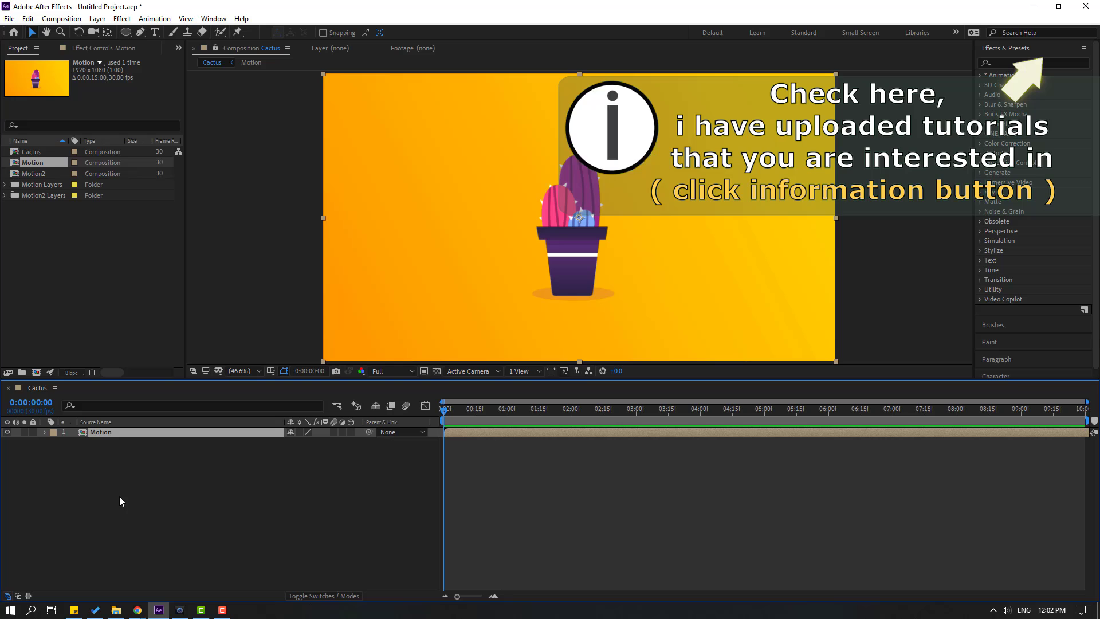
pyautogui.doubleClick(98, 432)
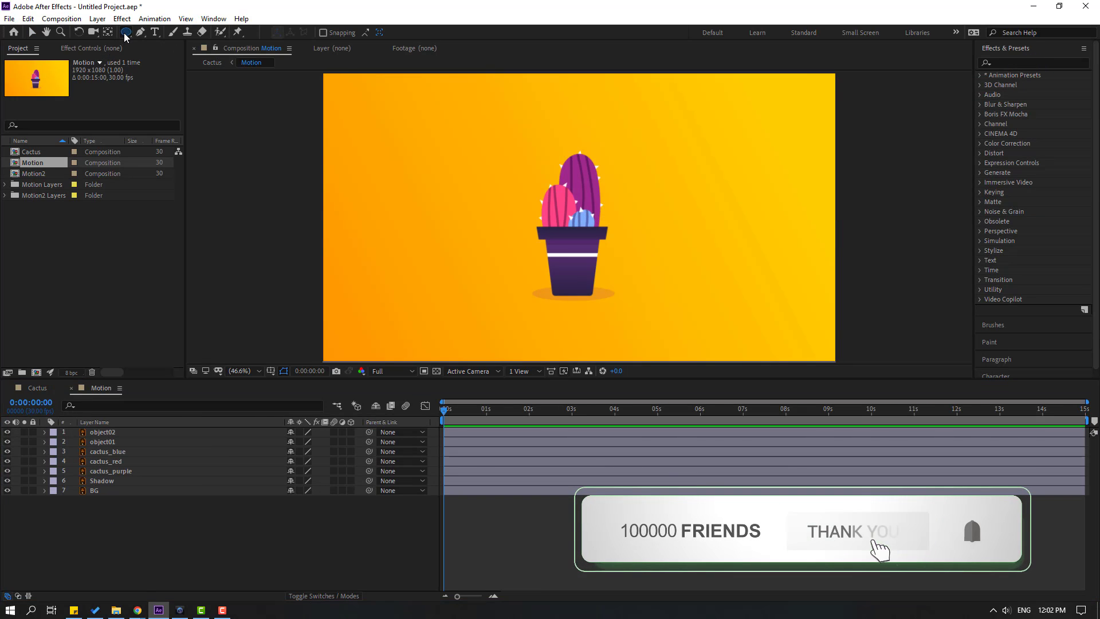
# Draw a small circle beside the cactus with a 0 px stroke and the pot's purple 582F72 as fill
pyautogui.moveTo(125, 32)
pyautogui.mouseDown()
pyautogui.moveTo(161, 61)
pyautogui.moveTo(182, 56)
pyautogui.mouseUp()
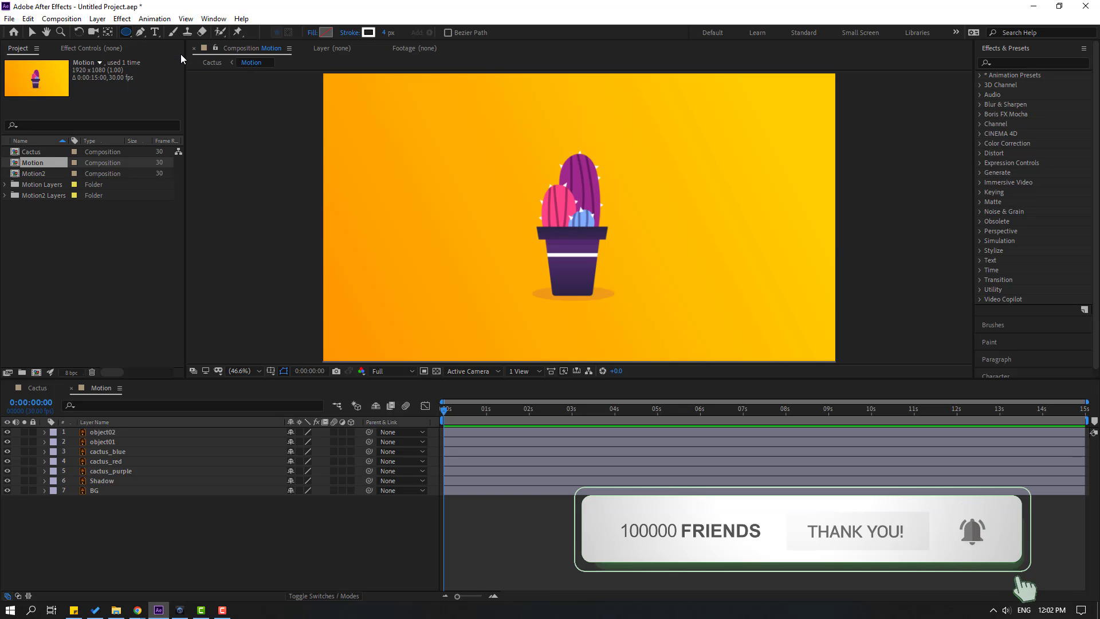
pyautogui.moveTo(385, 217); pyautogui.dragTo(409, 240)
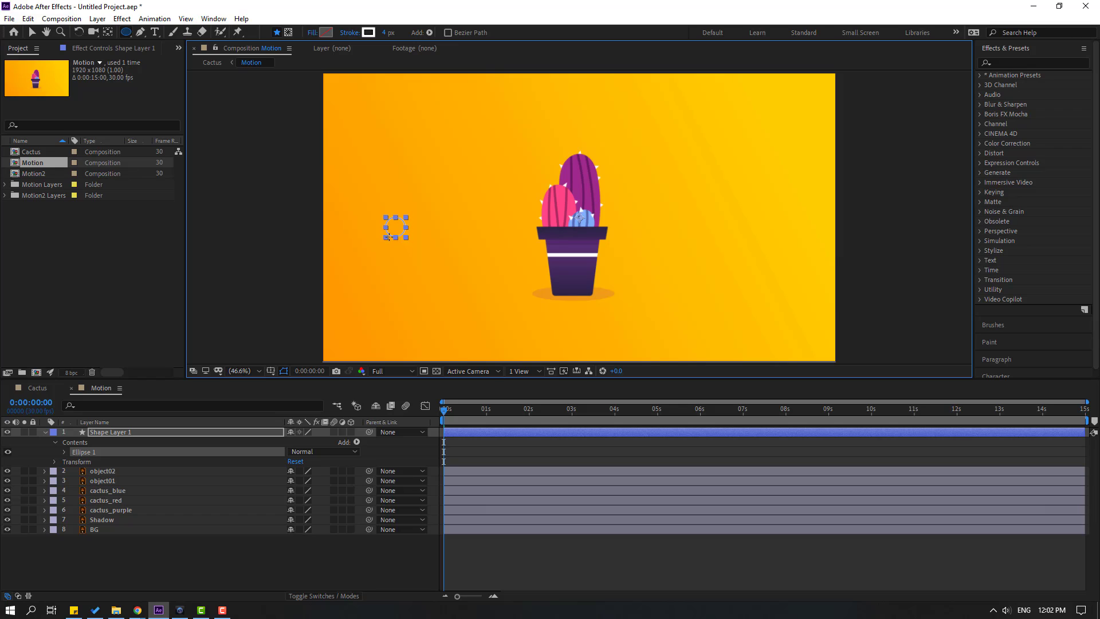
pyautogui.click(31, 32)
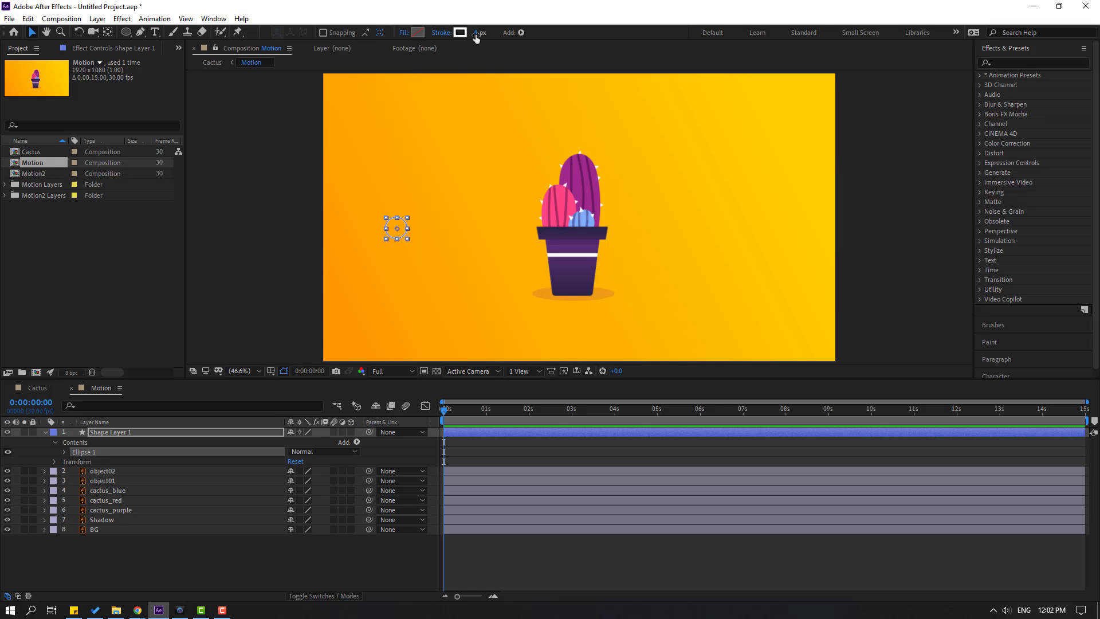
pyautogui.moveTo(475, 35); pyautogui.dragTo(453, 34)
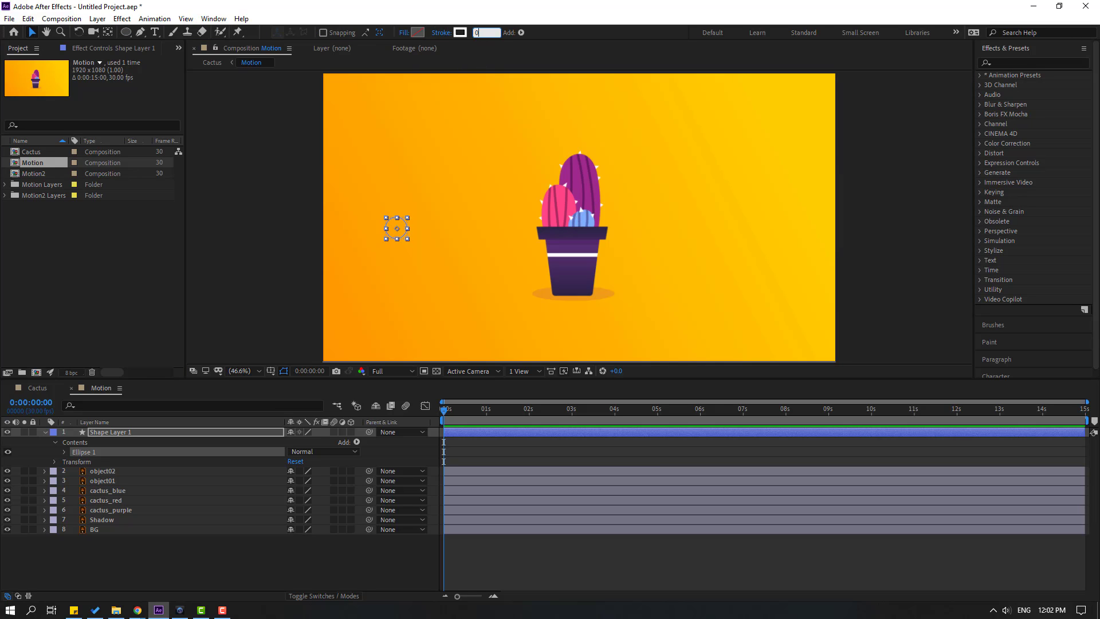
pyautogui.click(419, 33)
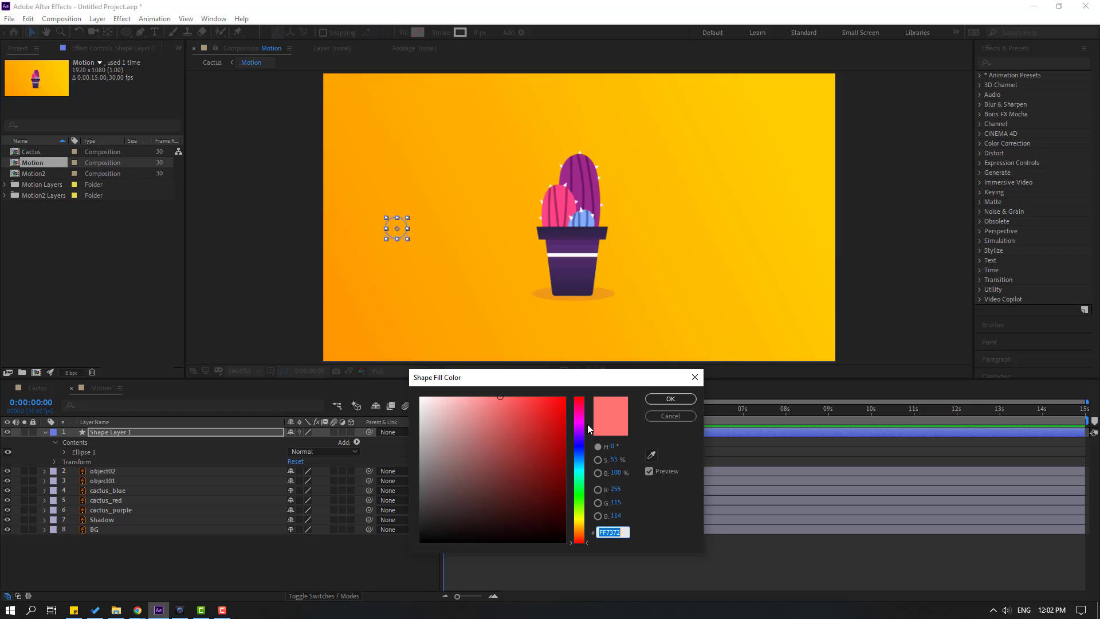
pyautogui.click(652, 455)
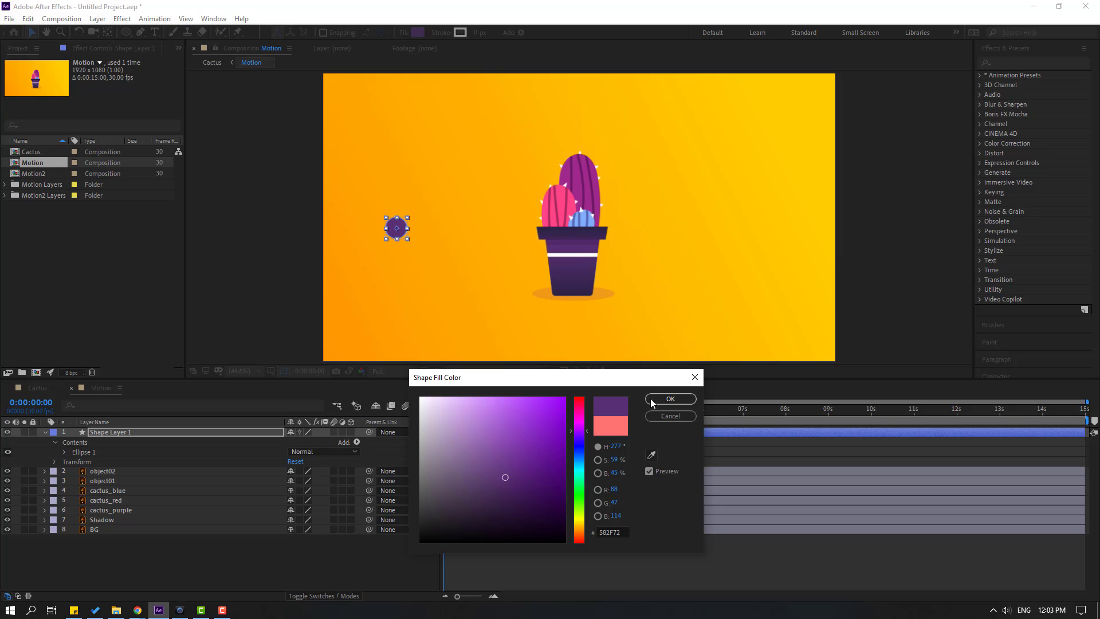
pyautogui.click(670, 399)
# Rename the new shape layer as CIRCLE
pyautogui.click(112, 431)
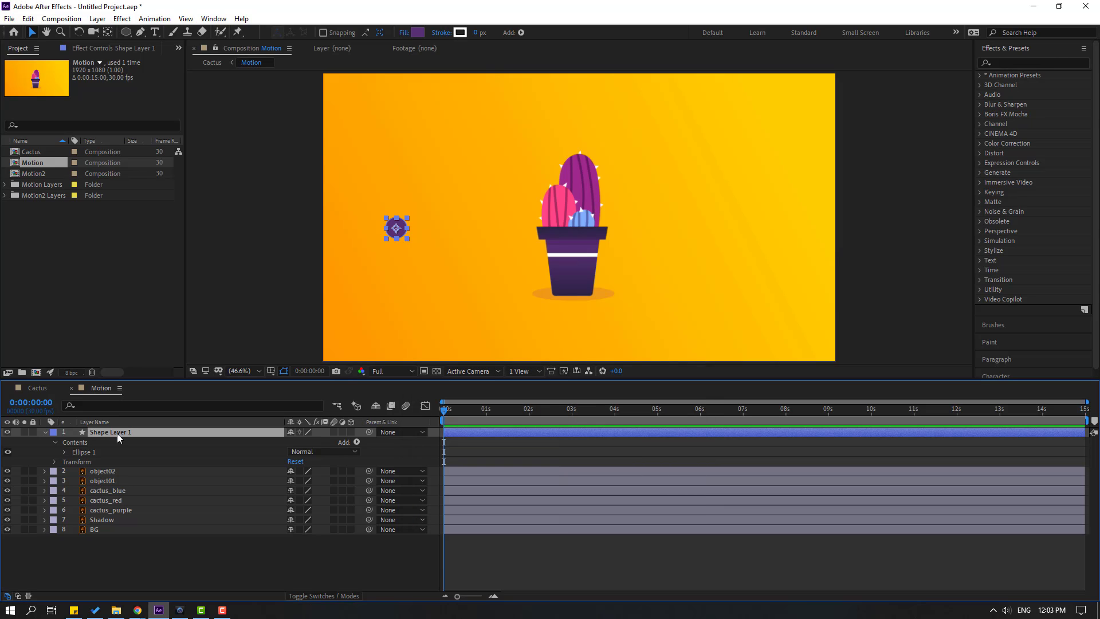
pyautogui.press('Return')
pyautogui.write('CIRCLE')
pyautogui.press('Return')
# Move the circle to just below the cactus pot and set its scale to 120%
pyautogui.moveTo(400, 224); pyautogui.dragTo(579, 326)
pyautogui.press('s')
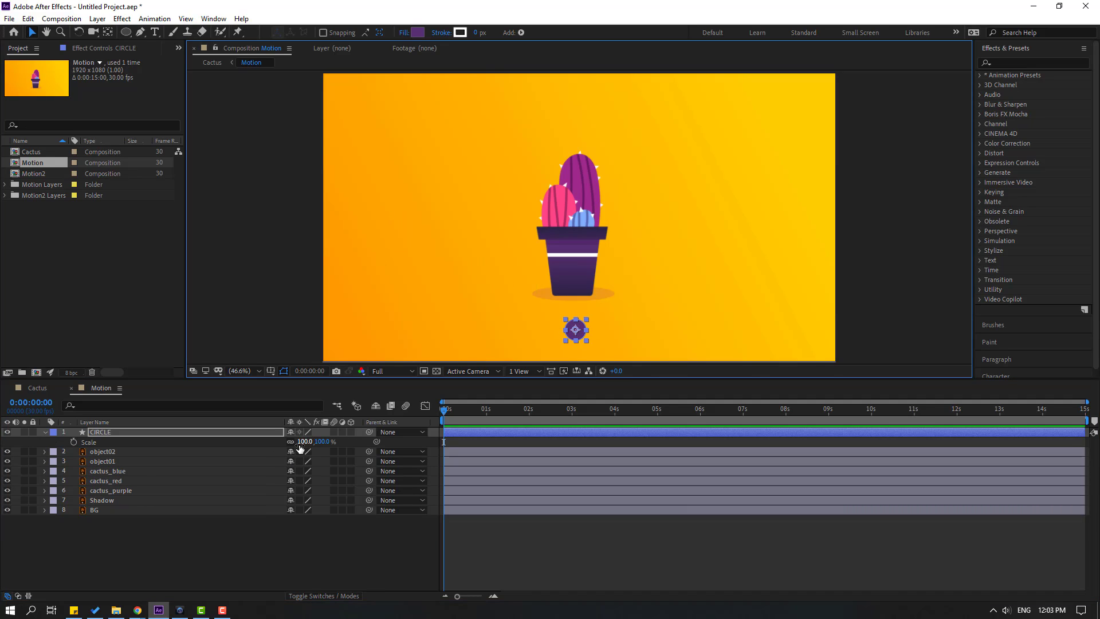
pyautogui.click(304, 441)
pyautogui.write('120')
pyautogui.press('Return')
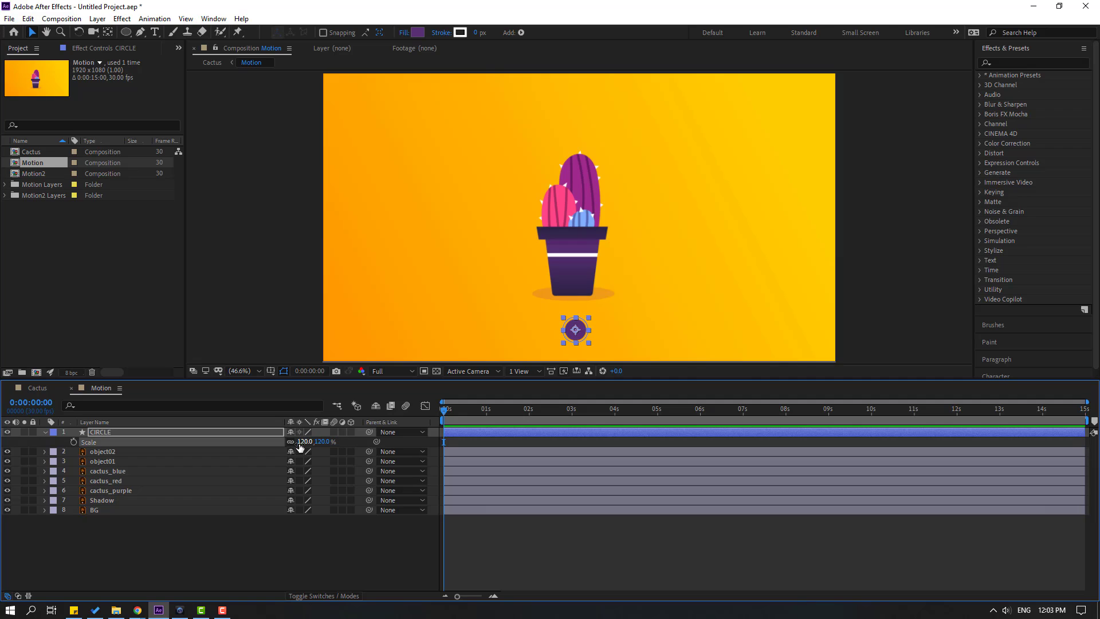
# Keyframe the circle's vertical position at 1136.8 at 0 seconds and at 86.8 at frame 10
pyautogui.press('p')
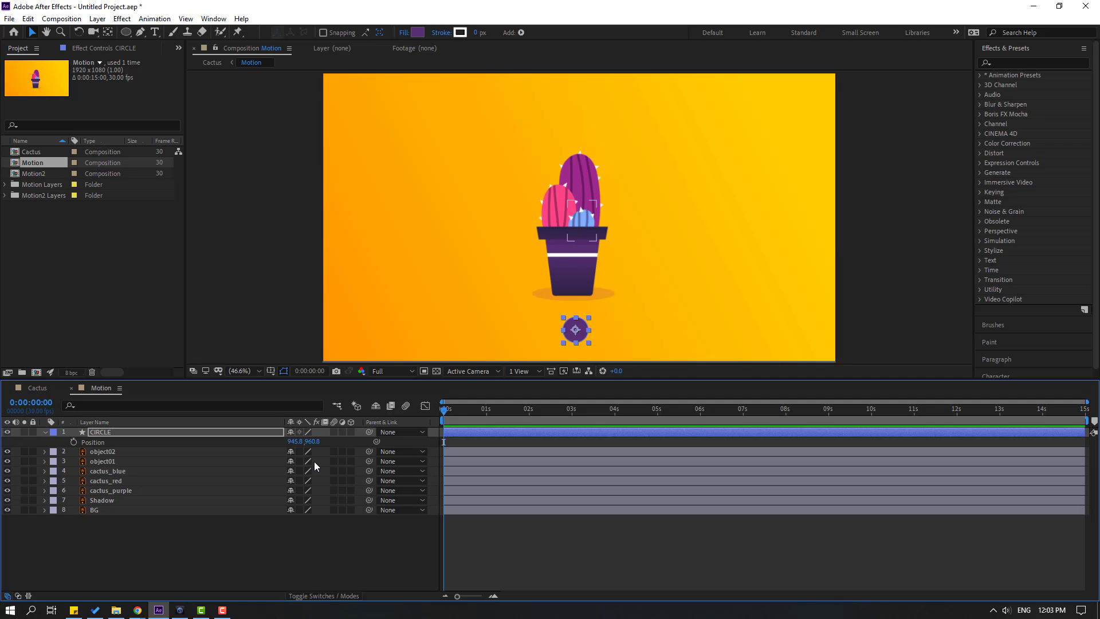
pyautogui.moveTo(313, 446); pyautogui.dragTo(415, 445)
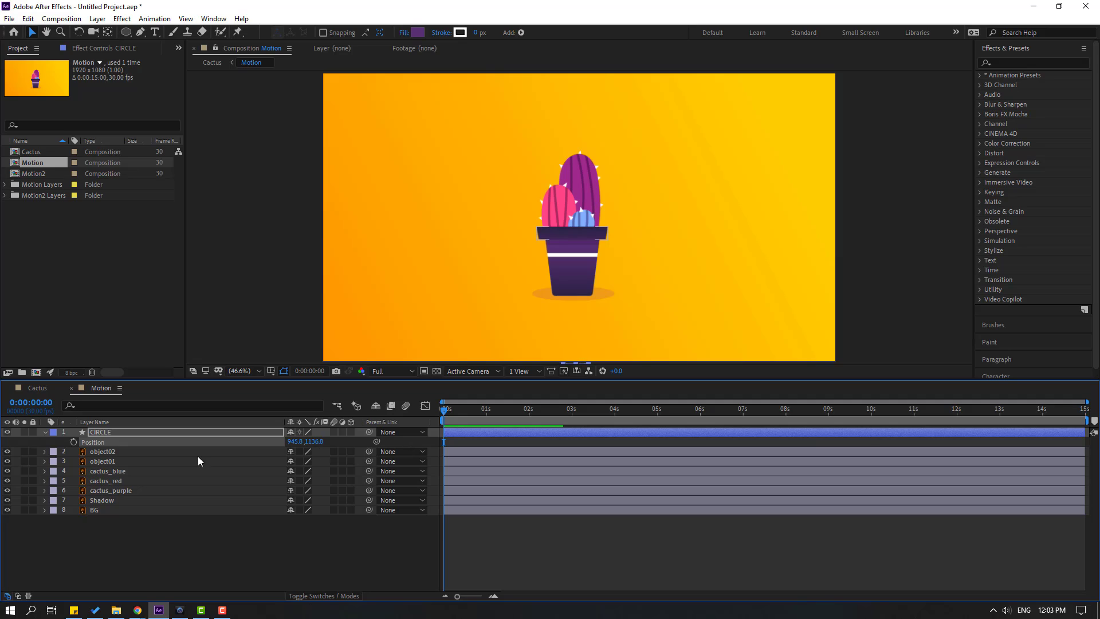
pyautogui.click(73, 441)
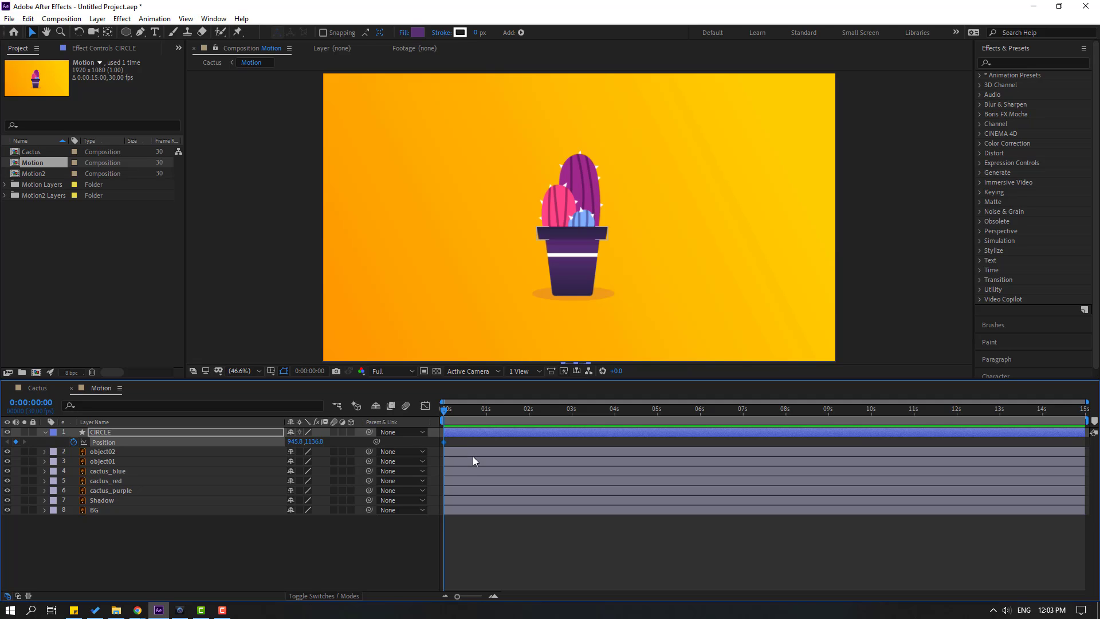
pyautogui.hotkey('shift', 'pagedown')
pyautogui.moveTo(318, 446); pyautogui.dragTo(255, 445)
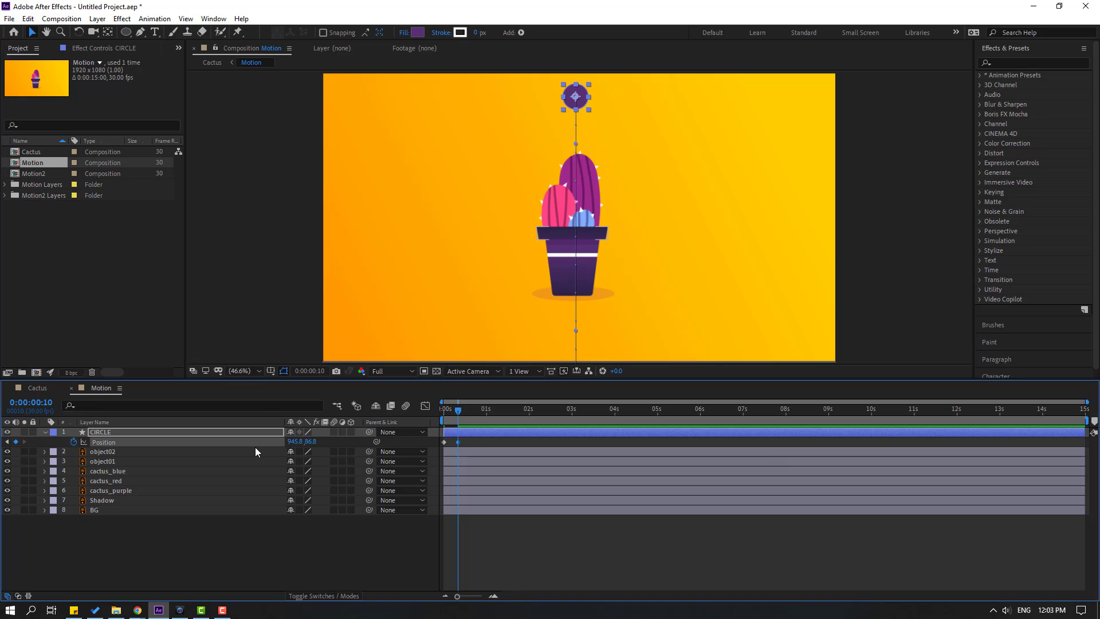
# Keyframe the circle's vertical position at 784.8 at frame 20, aligning its lower edge with the pot's base
pyautogui.hotkey('shift', 'pagedown')
pyautogui.moveTo(308, 445); pyautogui.dragTo(341, 448)
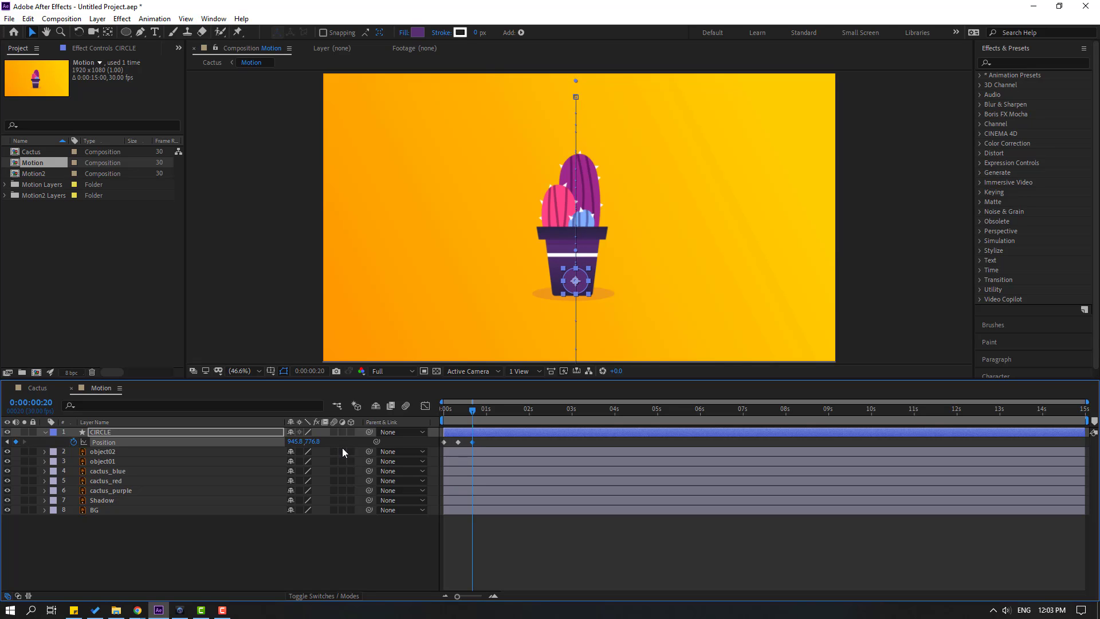
pyautogui.scroll(2, 568, 321)
pyautogui.moveTo(568, 349); pyautogui.dragTo(567, 249)
pyautogui.scroll(1, 564, 304)
pyautogui.moveTo(564, 304); pyautogui.dragTo(566, 174)
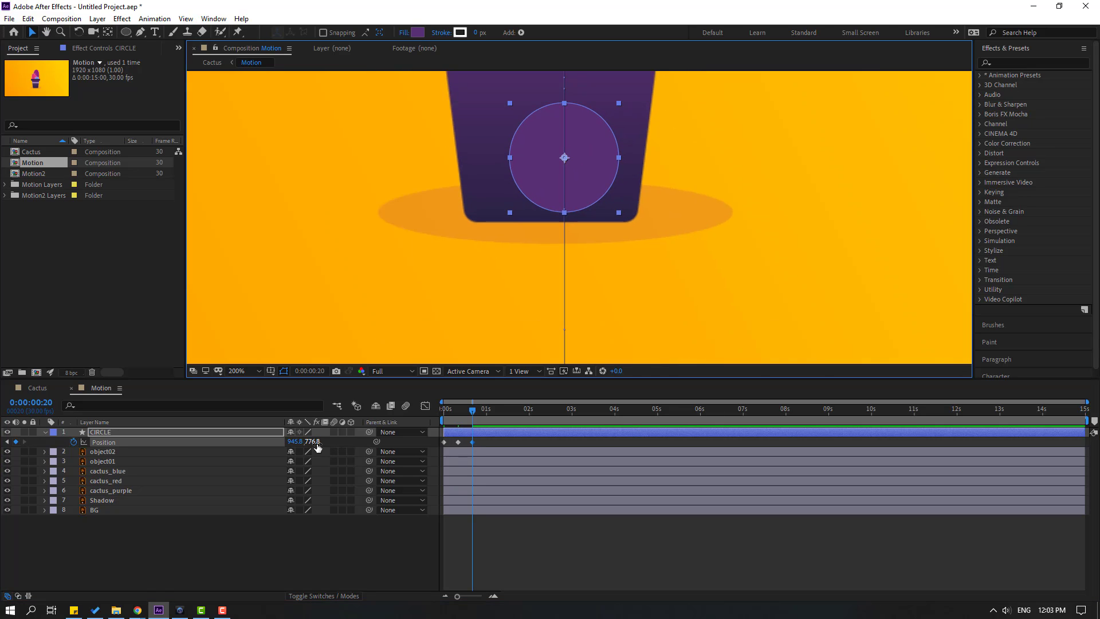
pyautogui.moveTo(318, 447); pyautogui.dragTo(322, 442)
pyautogui.press('.')
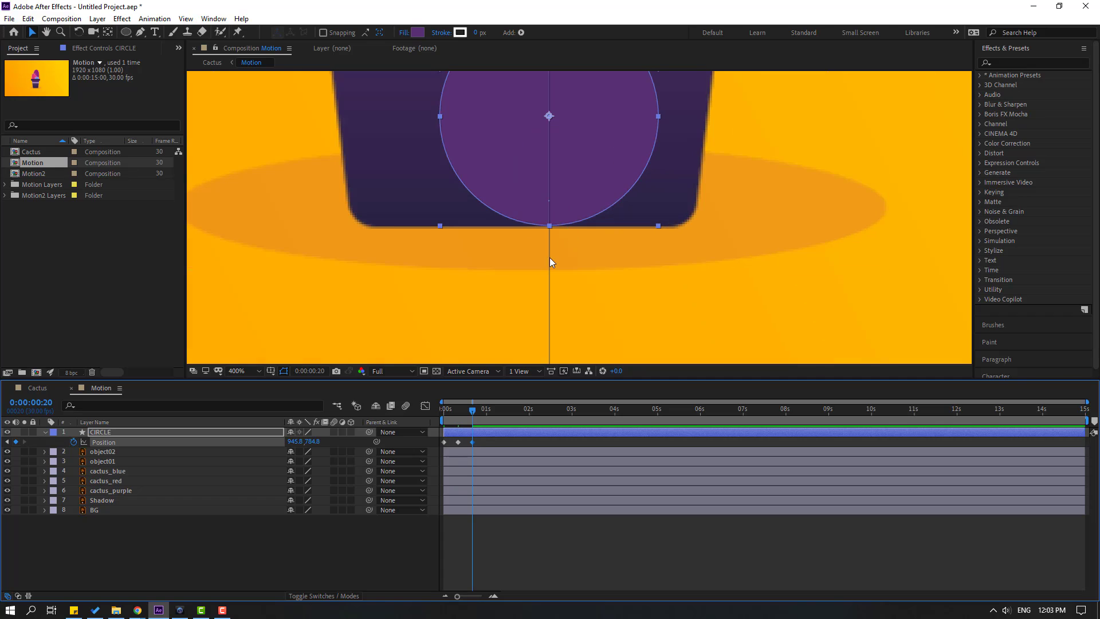
# Add a small bounce keyframe at frame 23 with the circle's vertical position at 770.8
pyautogui.press('pagedown')
pyautogui.press('pagedown')
pyautogui.press('pagedown')
pyautogui.press('.')
pyautogui.press(',')
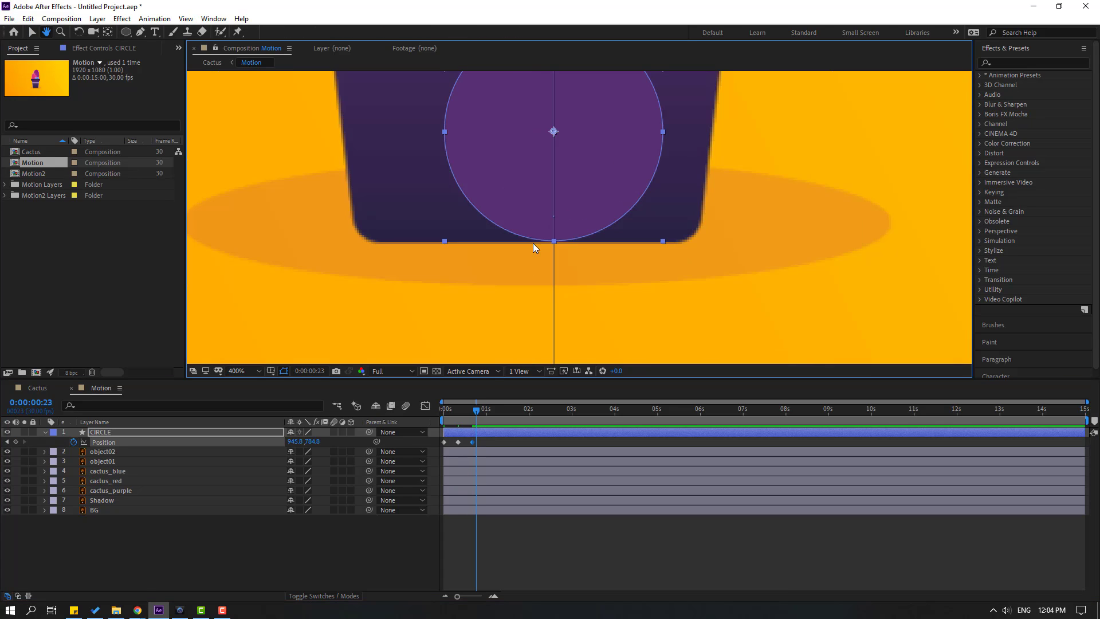
pyautogui.moveTo(313, 445); pyautogui.dragTo(305, 445)
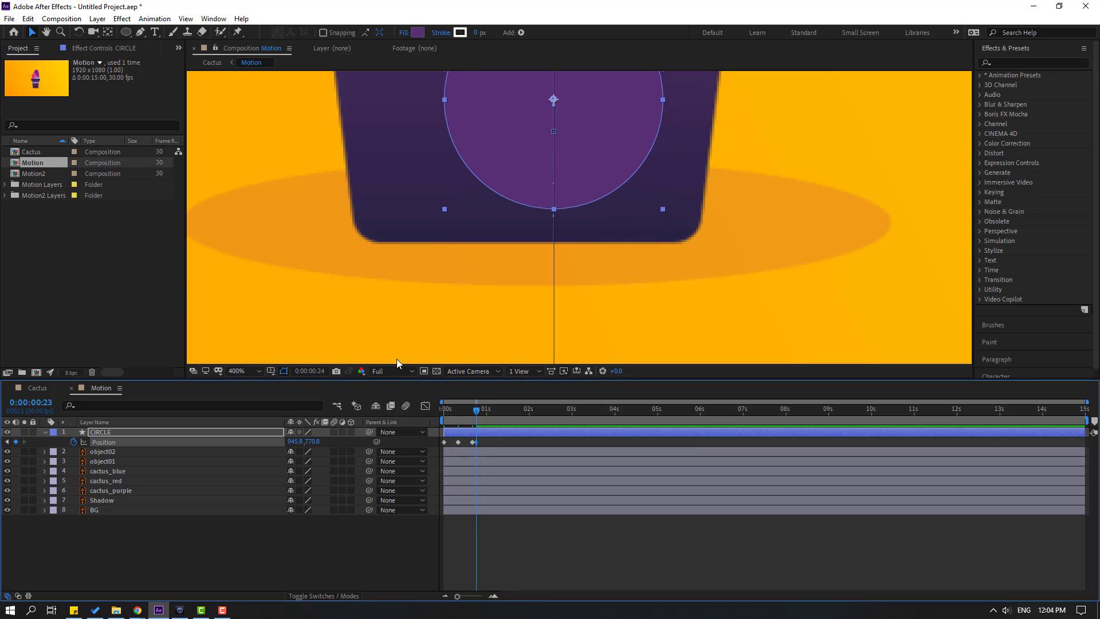
# Return the circle to the pot's base with a vertical position keyframe of 784.8 at frame 26
pyautogui.press('pagedown')
pyautogui.press('pagedown')
pyautogui.press('pagedown')
pyautogui.moveTo(313, 442); pyautogui.dragTo(321, 442)
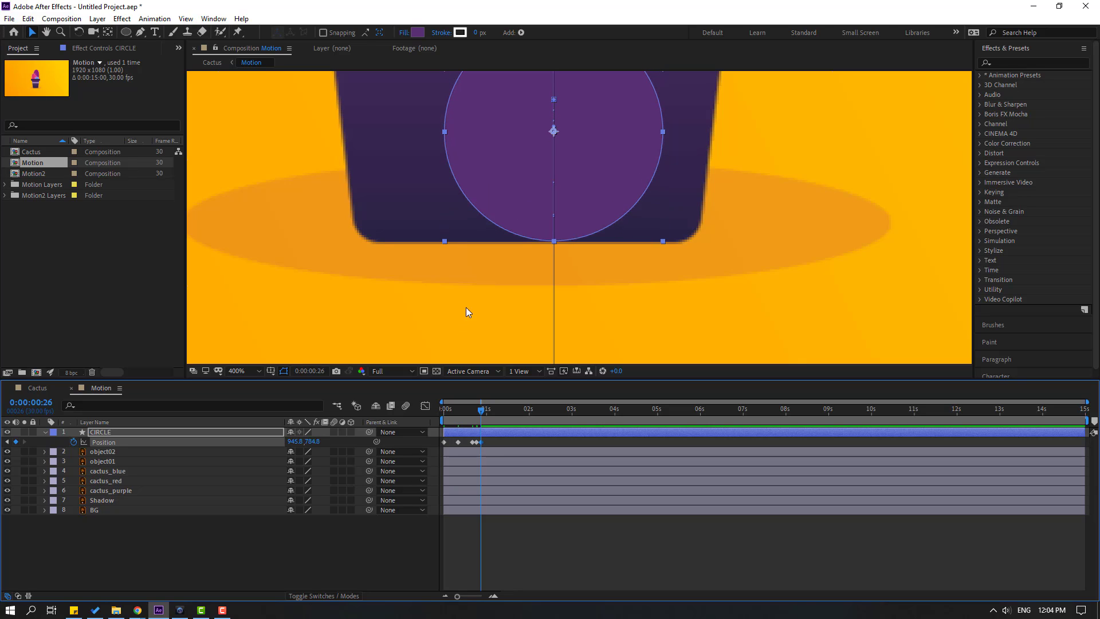
# Add a smaller bounce keyframe at frame 29 with the circle's vertical position at 778.8
pyautogui.press('pagedown')
pyautogui.press('pagedown')
pyautogui.press('pagedown')
pyautogui.moveTo(310, 442); pyautogui.dragTo(306, 442)
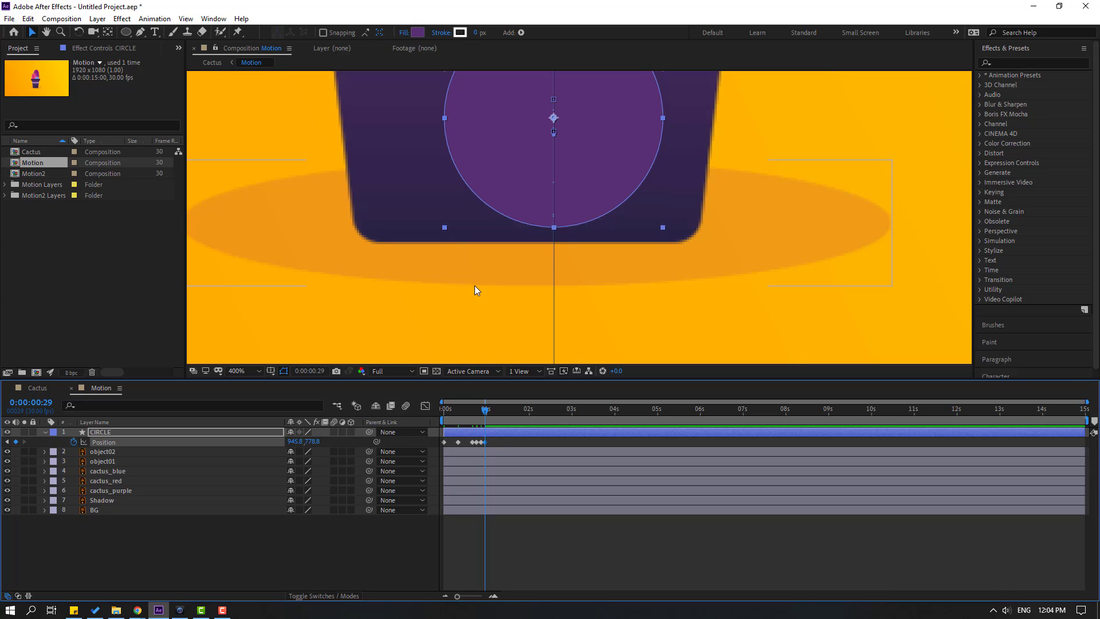
# Paste a copy of the circle's resting Position keyframe (784.8) at 0:00:01:02
pyautogui.press('pagedown')
pyautogui.press('pagedown')
pyautogui.press('pagedown')
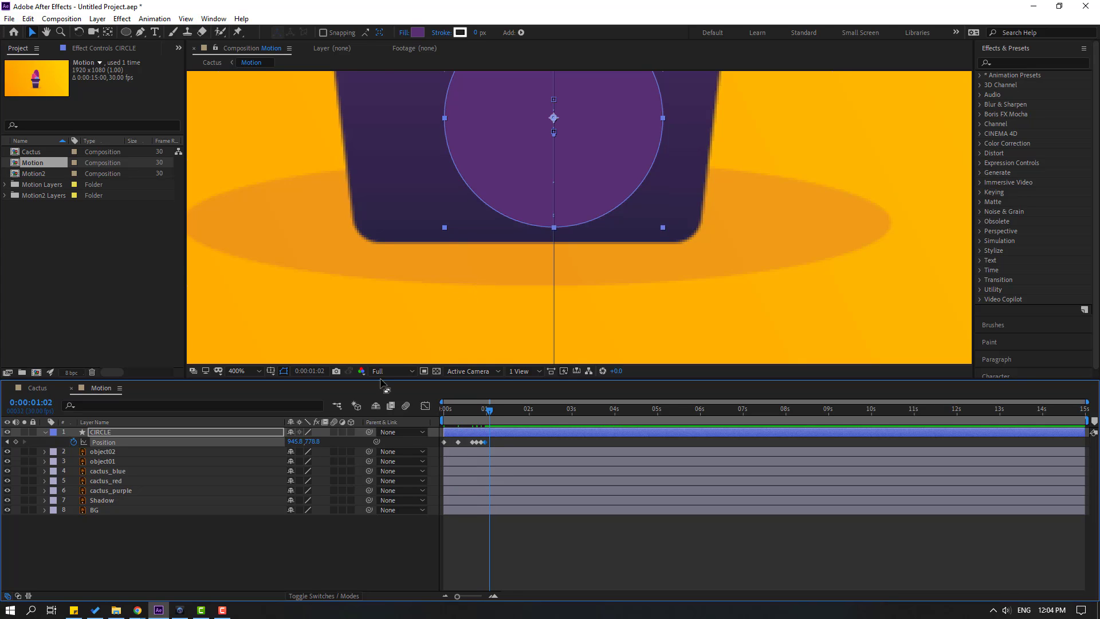
pyautogui.press('.')
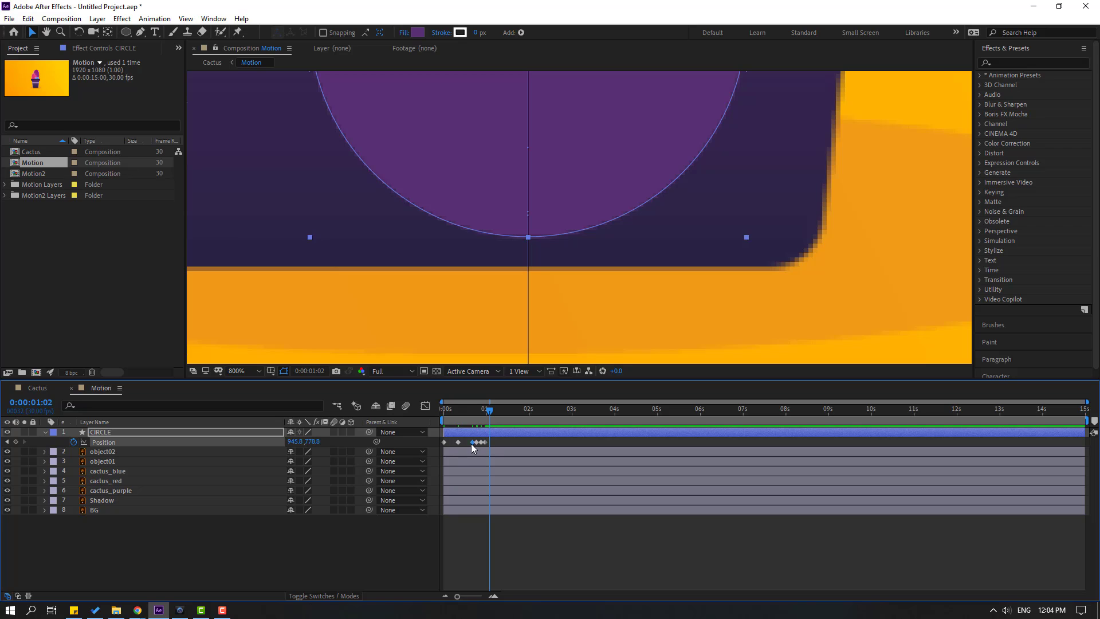
pyautogui.hotkey('ctrl', 'v')
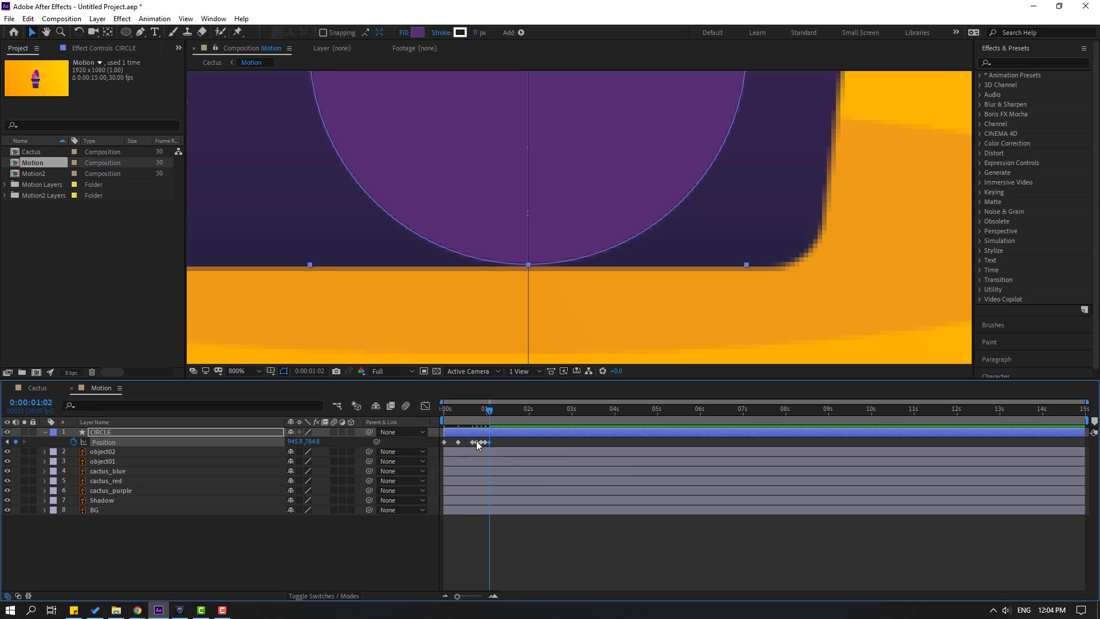
# Apply Easy Ease to all Position keyframes of the CIRCLE layer
pyautogui.click(246, 374)
pyautogui.click(252, 395)
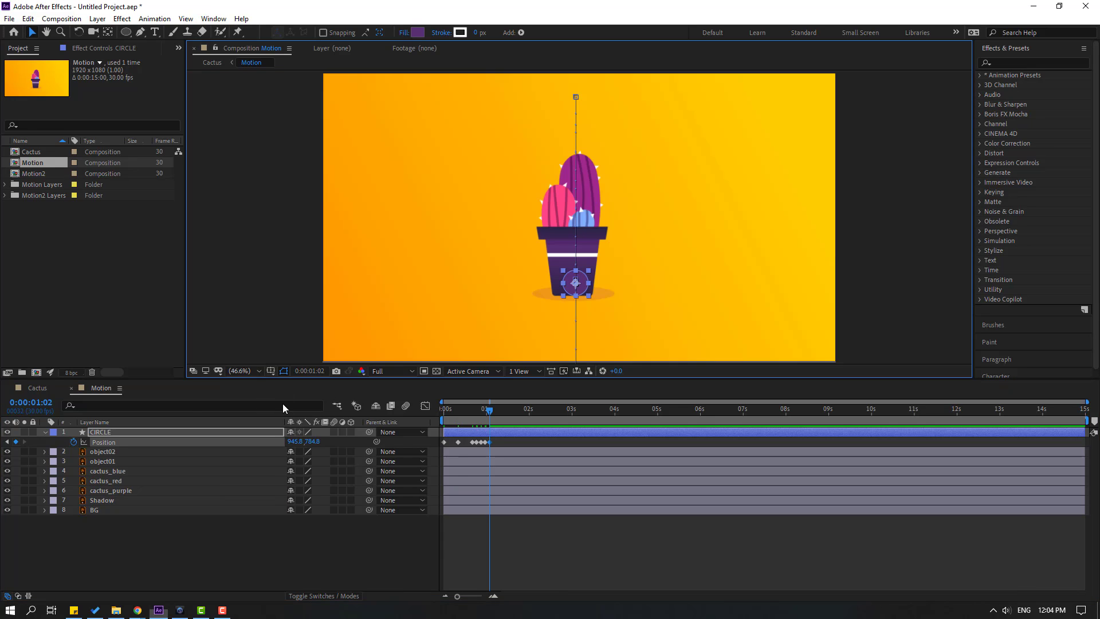
pyautogui.moveTo(488, 442); pyautogui.dragTo(447, 444)
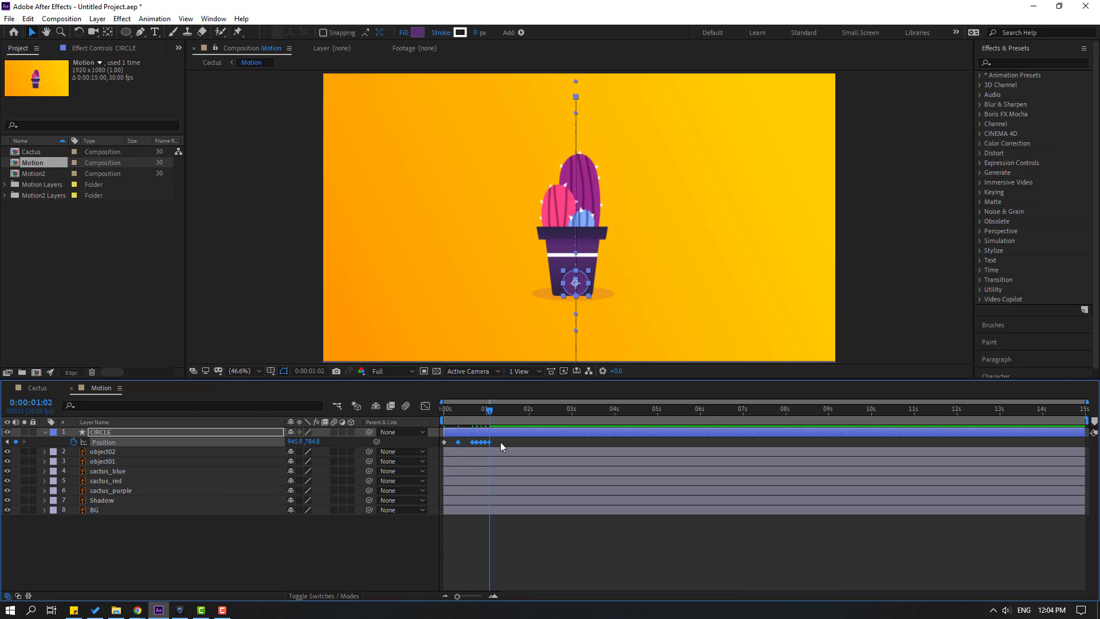
pyautogui.rightClick(445, 442)
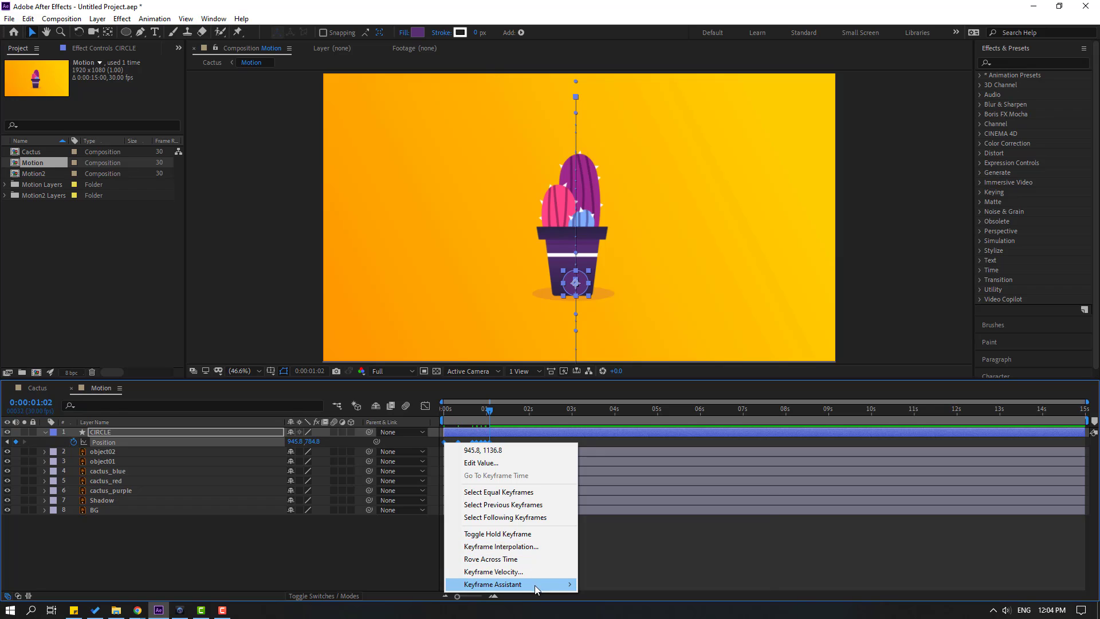
pyautogui.moveTo(537, 588)
pyautogui.click(604, 508)
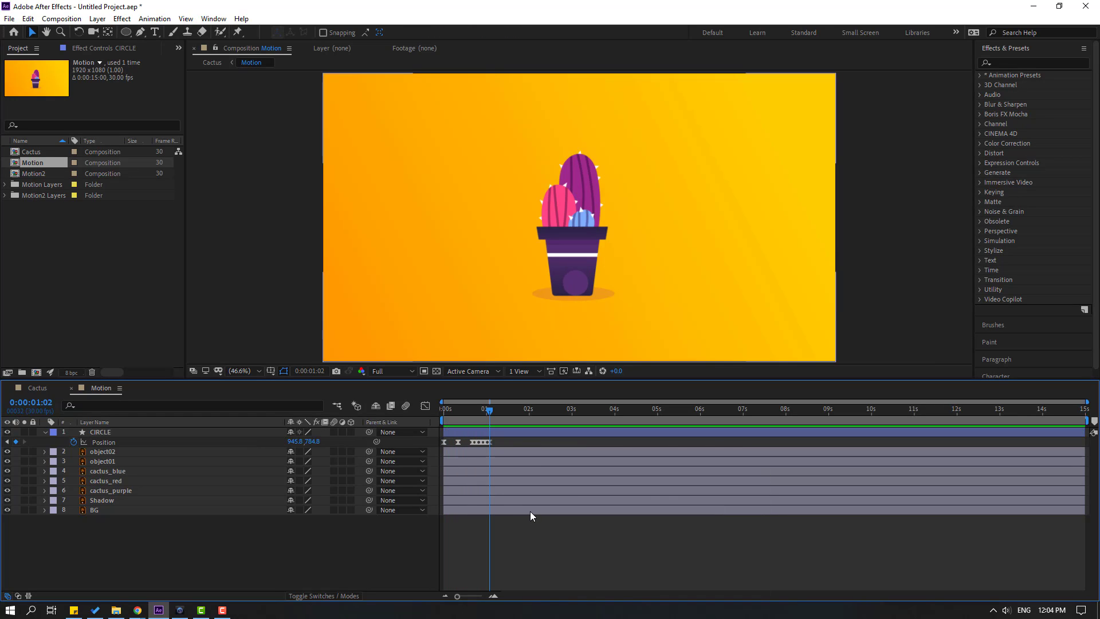
# Solo the CIRCLE layer, set the spatial interpolation of all its Position keyframes to Linear, and preview the motion
pyautogui.click(101, 433)
pyautogui.click(24, 432)
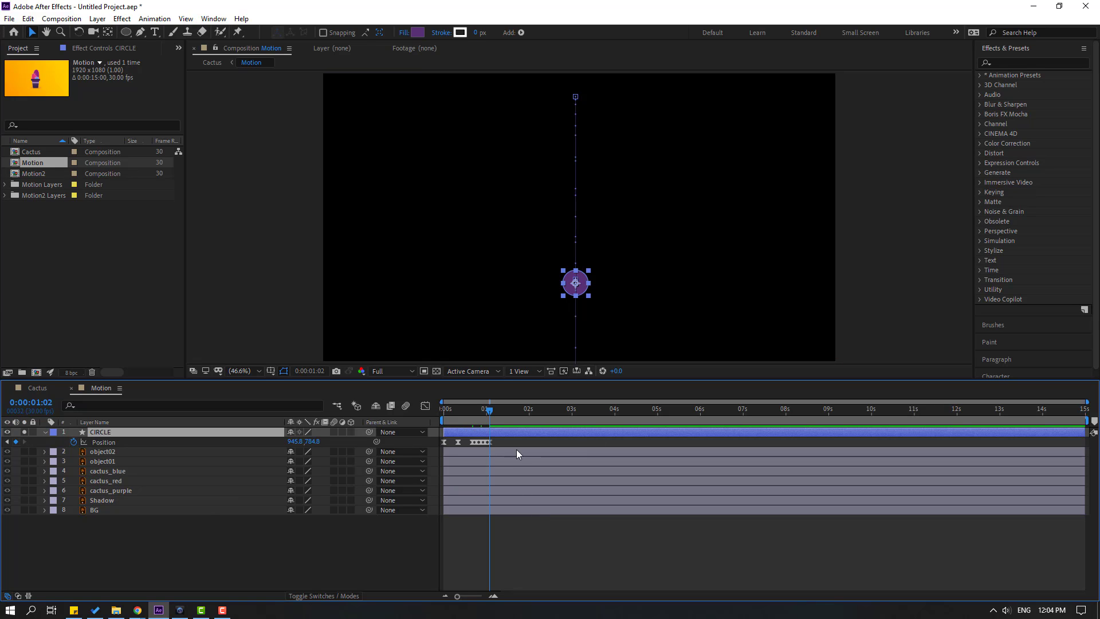
pyautogui.moveTo(504, 442); pyautogui.dragTo(438, 448)
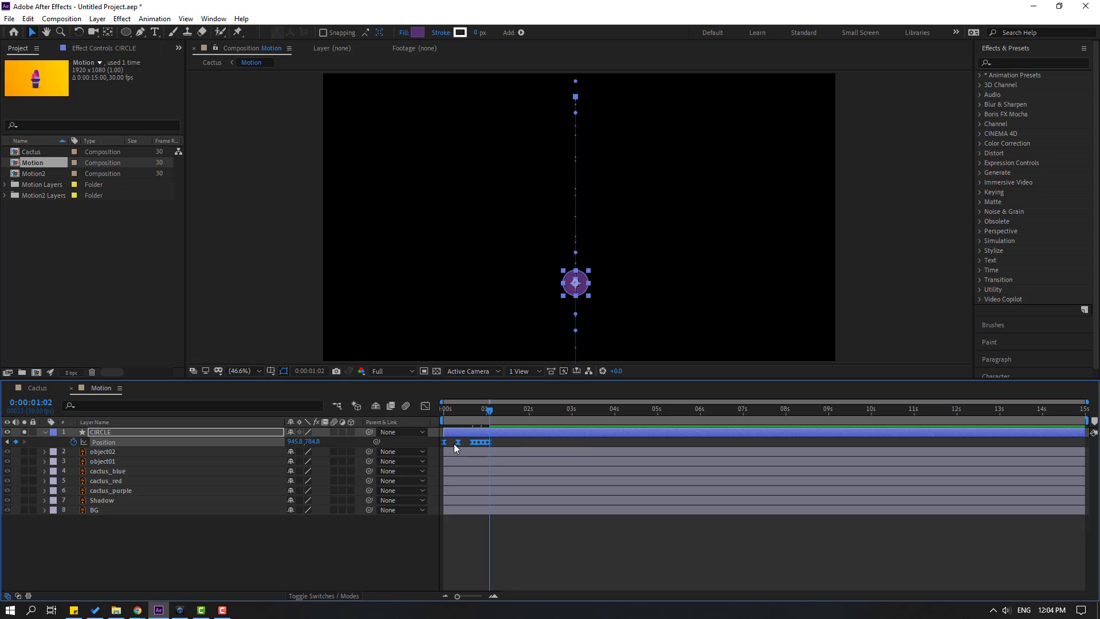
pyautogui.rightClick(459, 444)
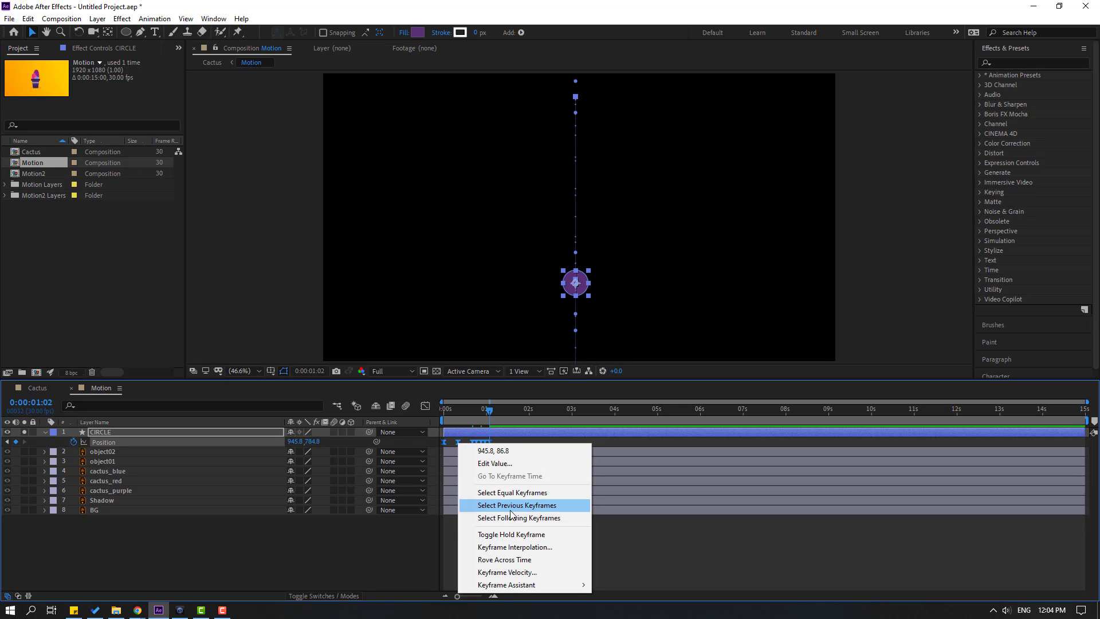
pyautogui.click(547, 548)
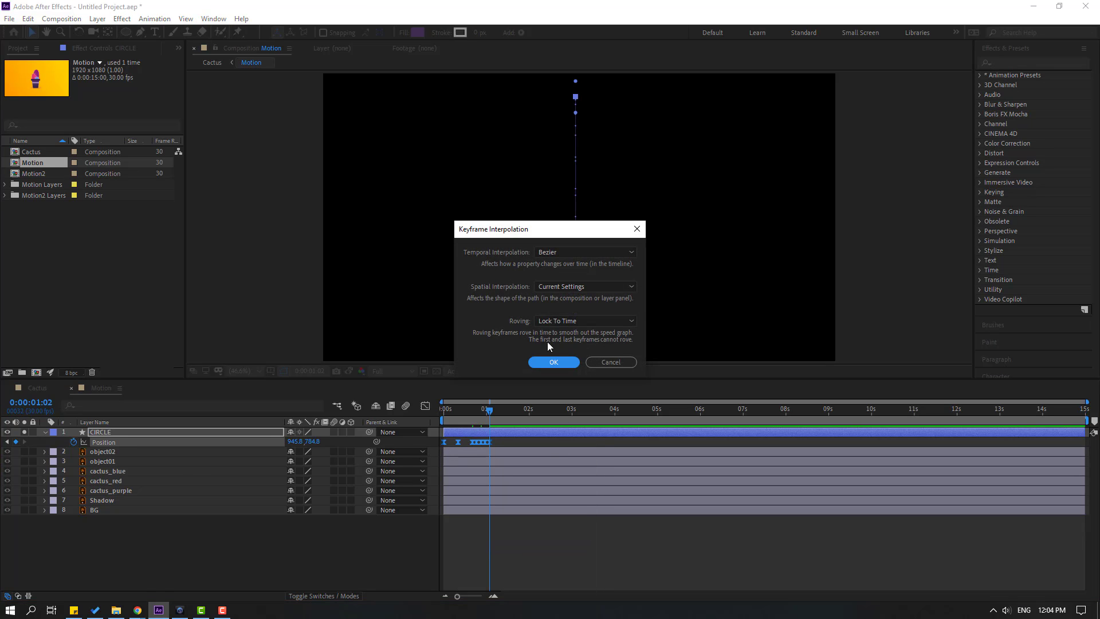
pyautogui.click(550, 286)
pyautogui.click(576, 315)
pyautogui.moveTo(573, 229); pyautogui.dragTo(826, 179)
pyautogui.click(820, 313)
pyautogui.click(611, 554)
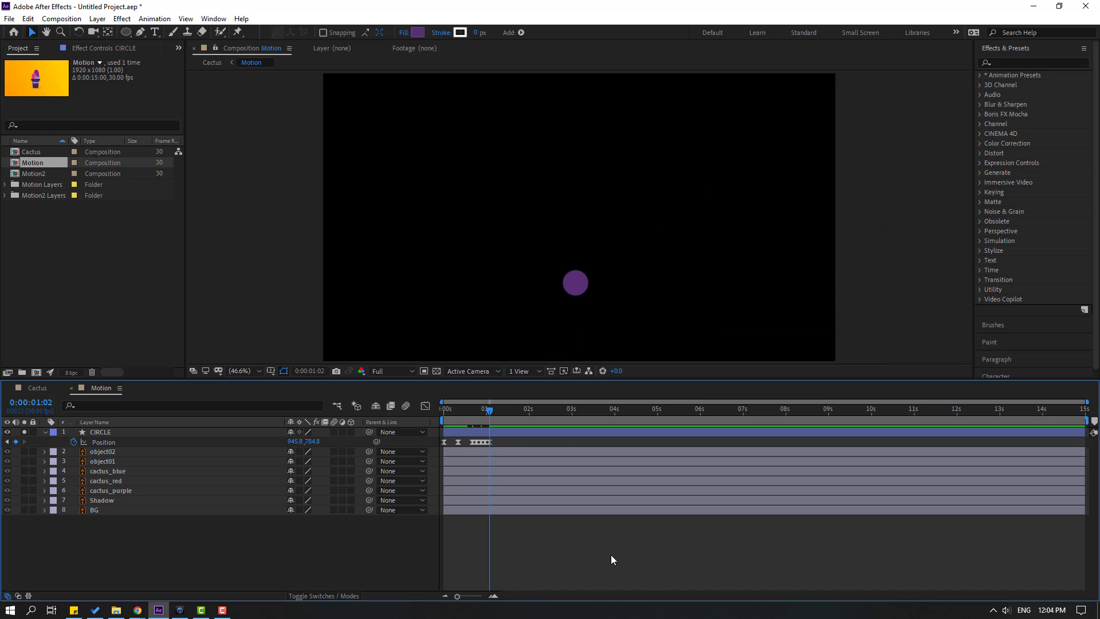
pyautogui.press('space')
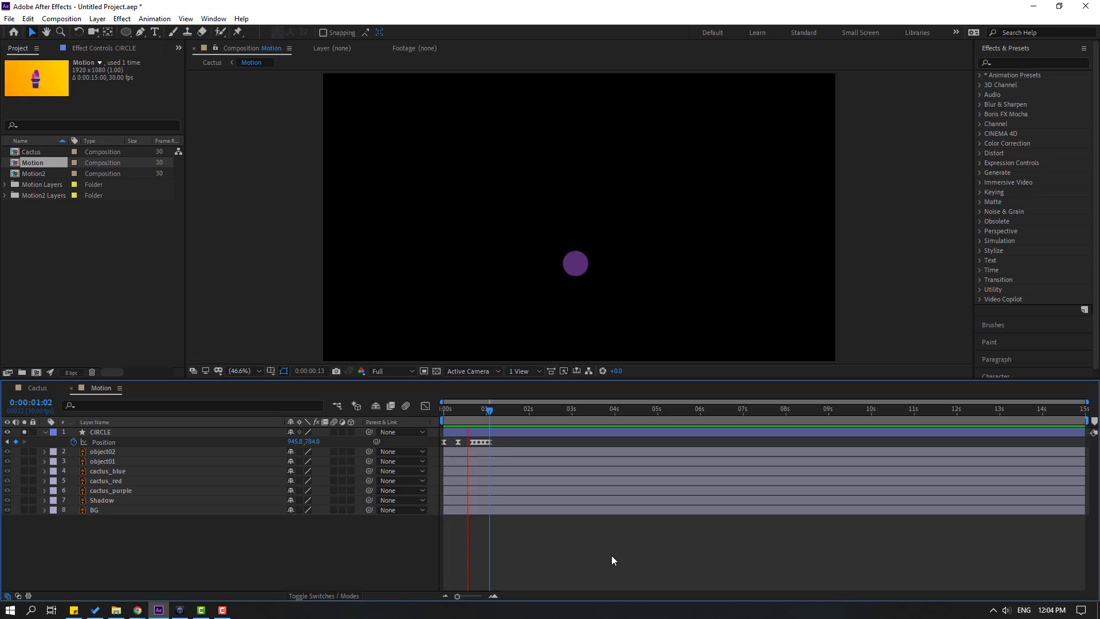
pyautogui.press('space')
# Reshape the circle's first Position speed curve so it builds slowly and peaks around frame 8, and preview it
pyautogui.moveTo(505, 441); pyautogui.dragTo(441, 414)
pyautogui.click(425, 405)
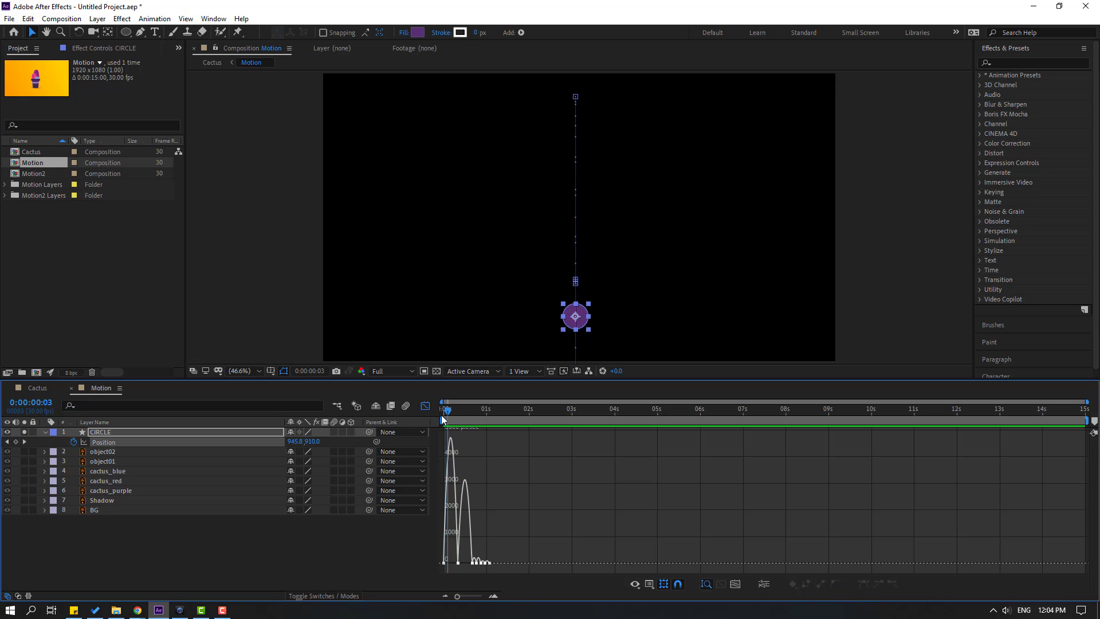
pyautogui.press('=')
pyautogui.press('=')
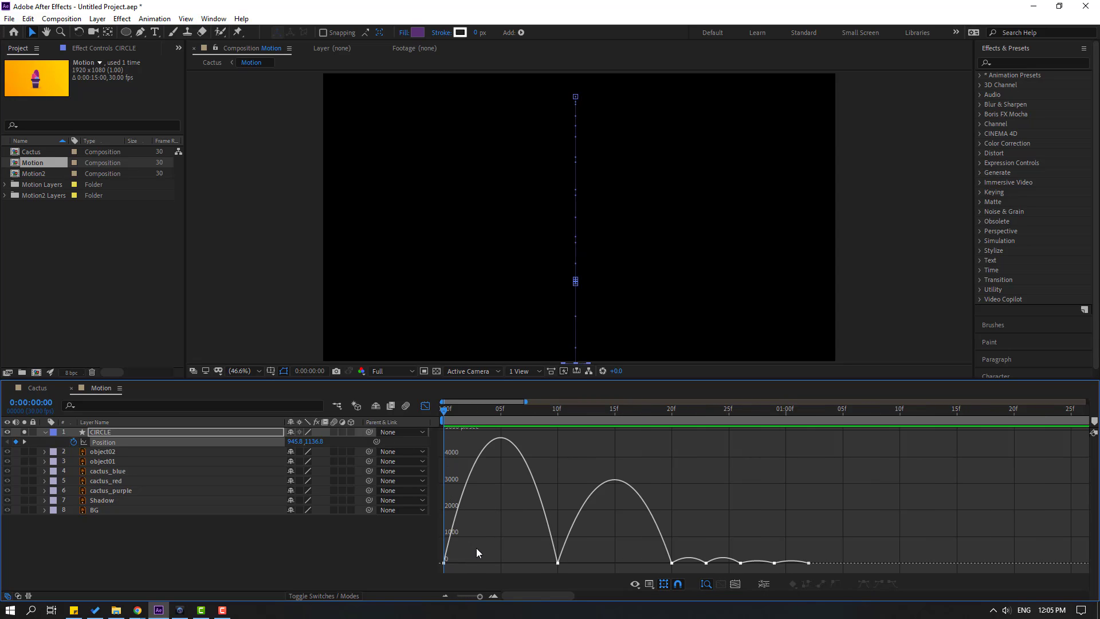
pyautogui.moveTo(477, 545); pyautogui.dragTo(508, 564)
pyautogui.press('-')
pyautogui.press('-')
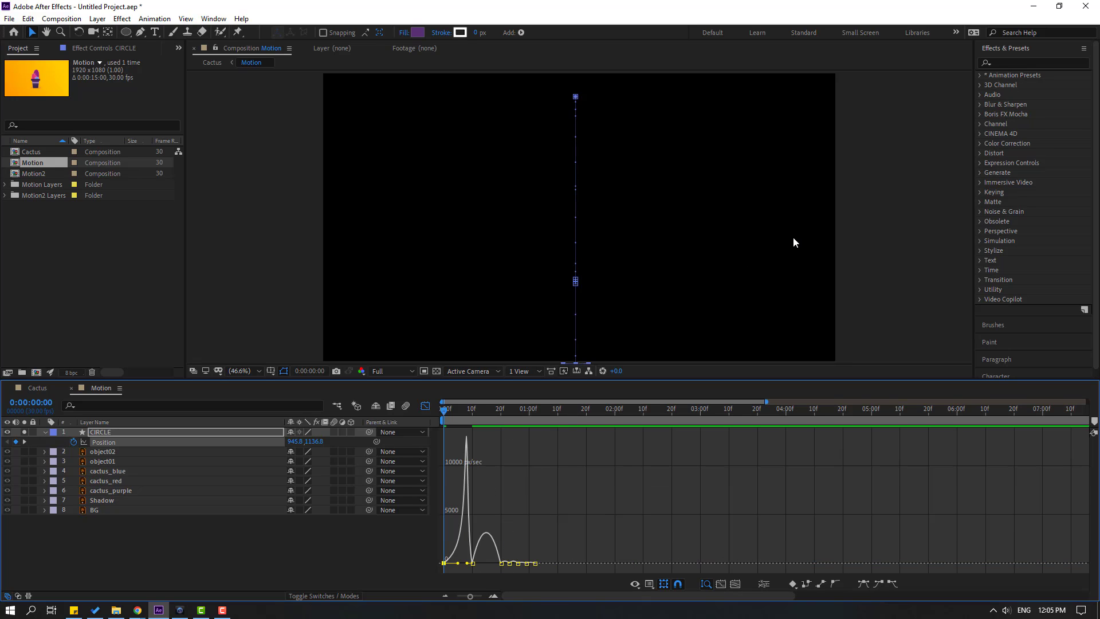
pyautogui.scroll(-2, 775, 260)
pyautogui.press('space')
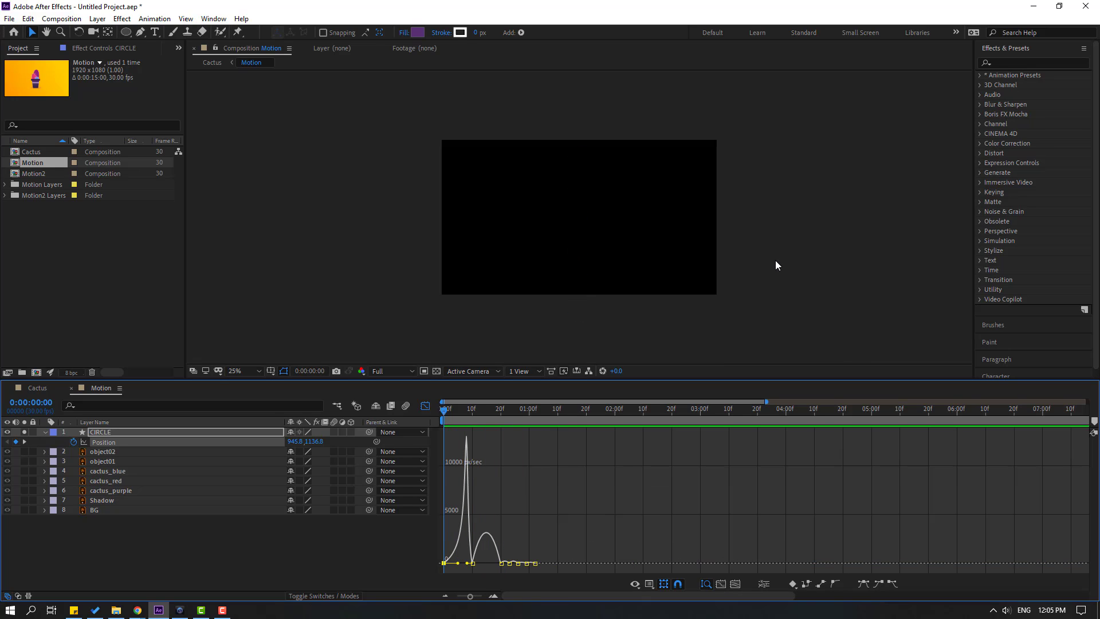
pyautogui.press('space')
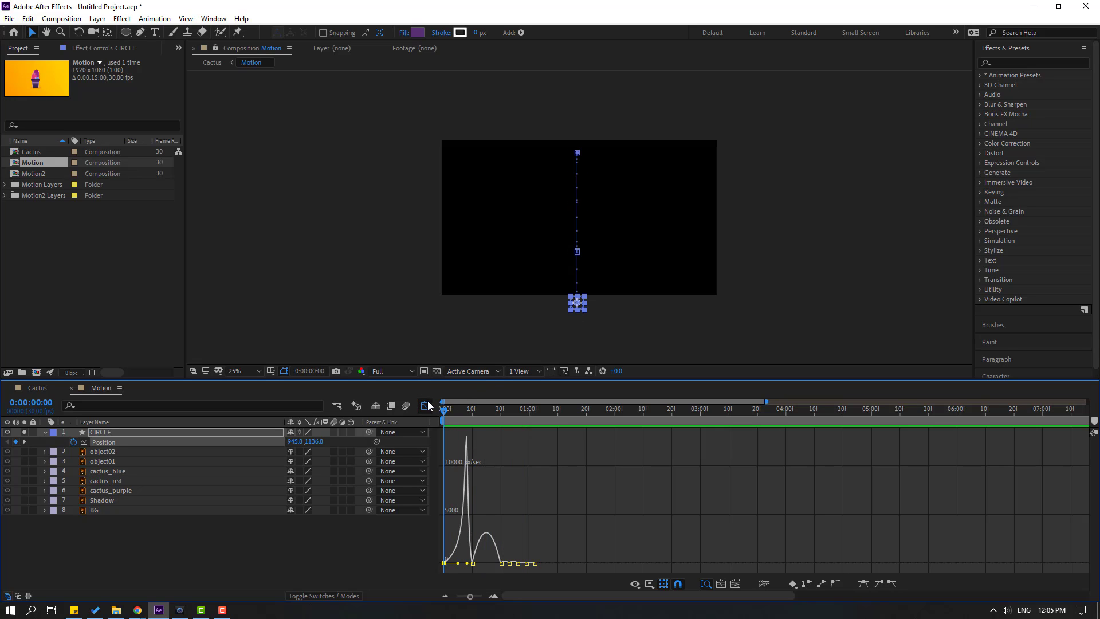
# Shift every Position keyframe after the first one 6 frames later, putting the second at frame 16, and preview the timing
pyautogui.click(425, 406)
pyautogui.moveTo(550, 450); pyautogui.dragTo(489, 442)
pyautogui.press('space')
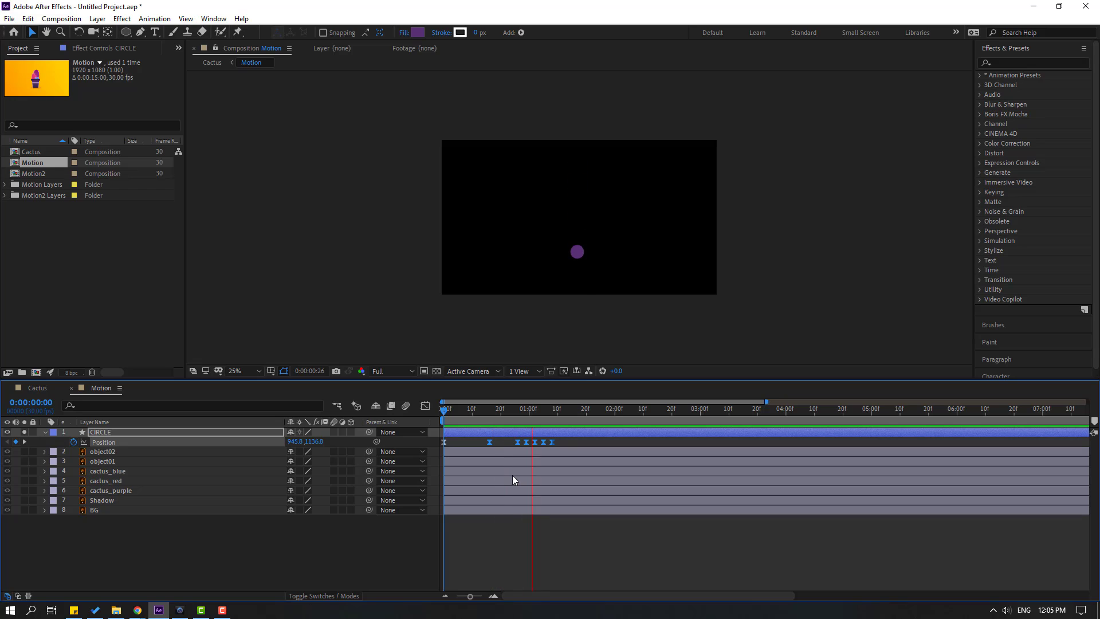
pyautogui.scroll(2, 554, 269)
pyautogui.scroll(-2, 557, 281)
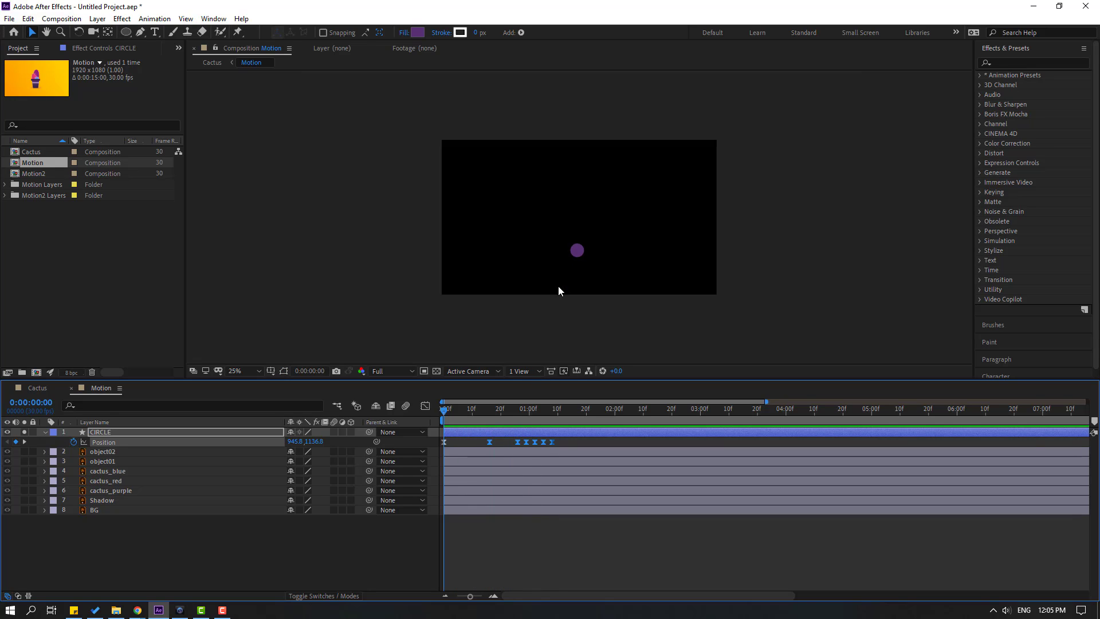
pyautogui.click(449, 410)
# Extend the outgoing speed handle of the frame 16 Position keyframe so the circle's fall peaks around frame 24, and preview it
pyautogui.click(425, 406)
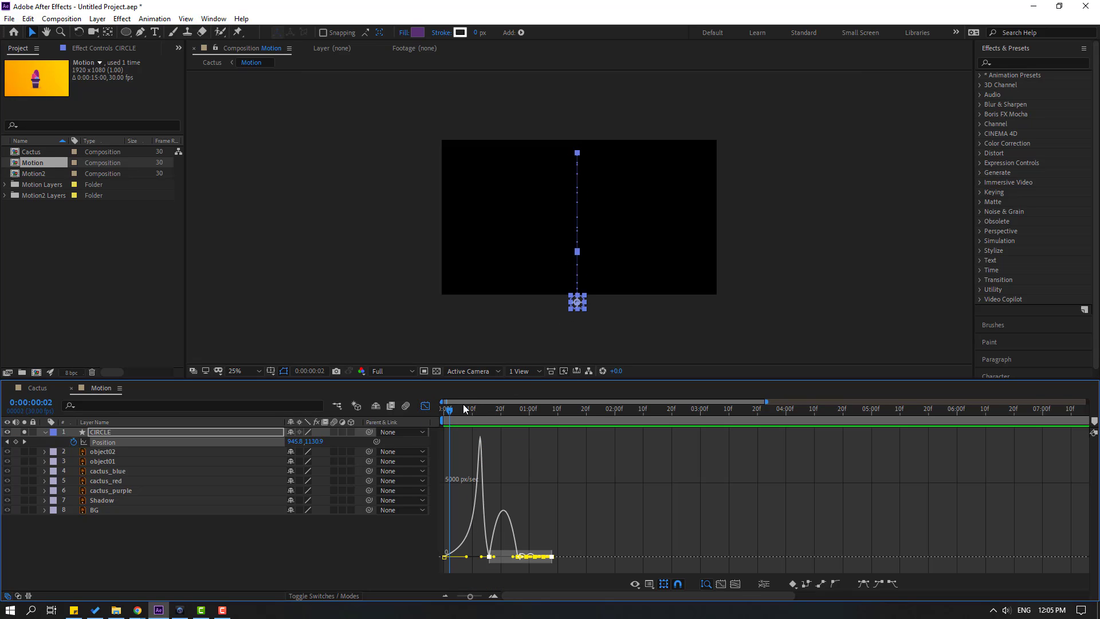
pyautogui.moveTo(470, 410); pyautogui.dragTo(478, 412)
pyautogui.press('=')
pyautogui.press('=')
pyautogui.click(565, 543)
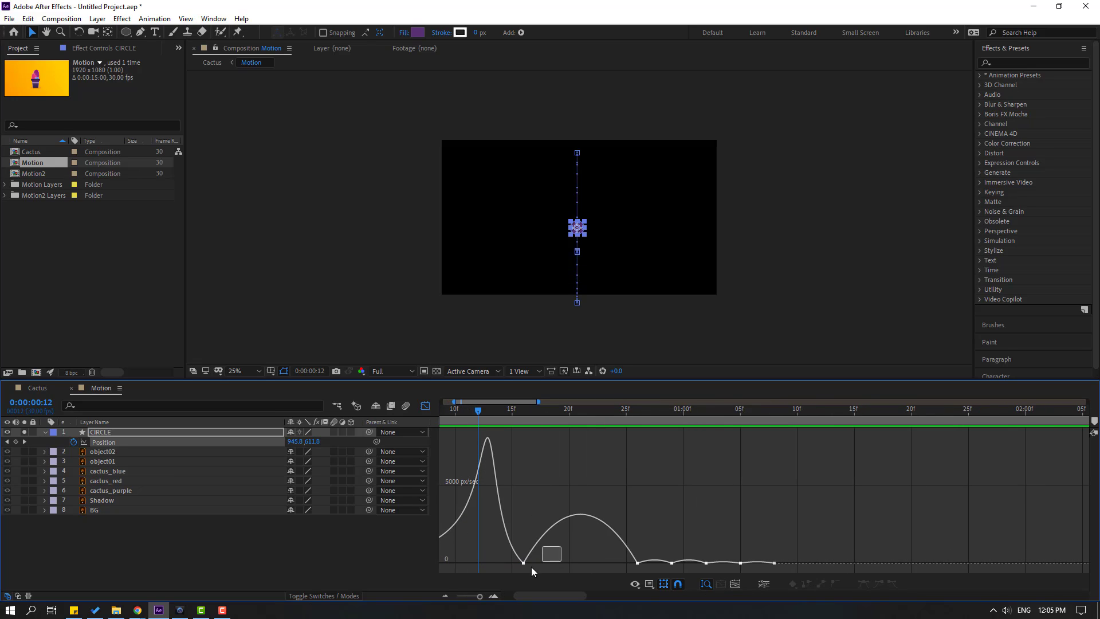
pyautogui.click(524, 563)
pyautogui.moveTo(543, 564); pyautogui.dragTo(580, 568)
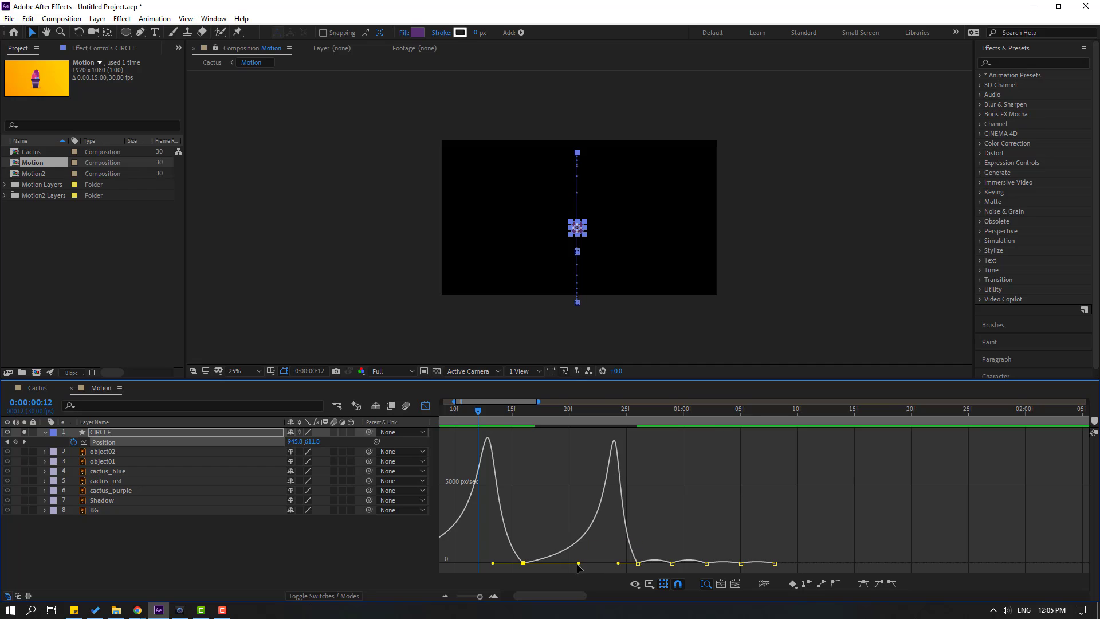
pyautogui.scroll(-4, 580, 567)
pyautogui.press('space')
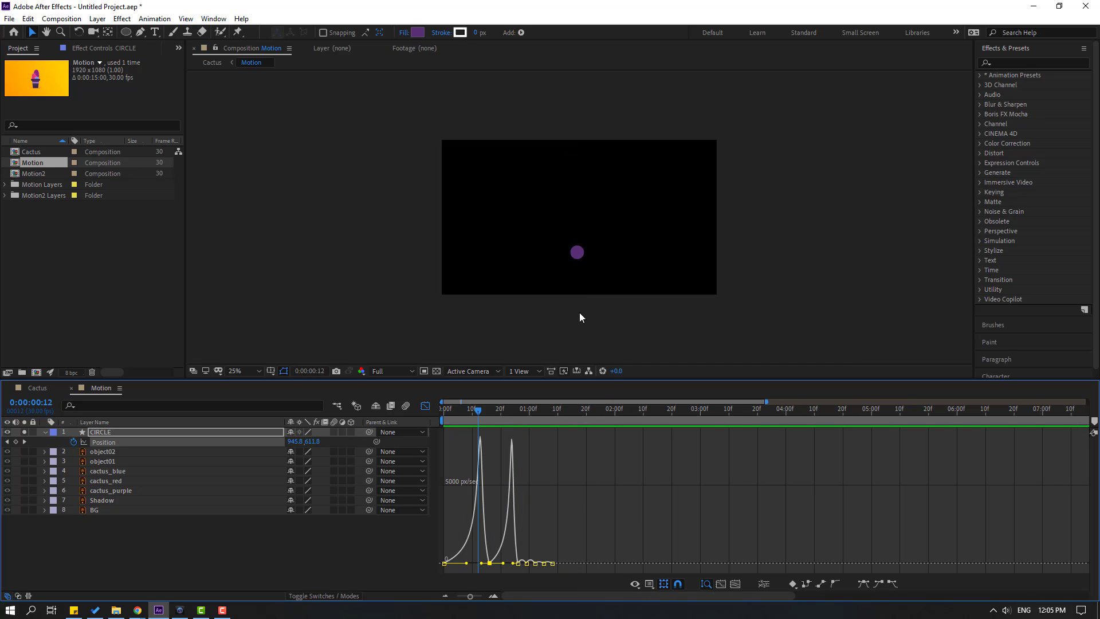
pyautogui.scroll(2, 579, 312)
pyautogui.press('space')
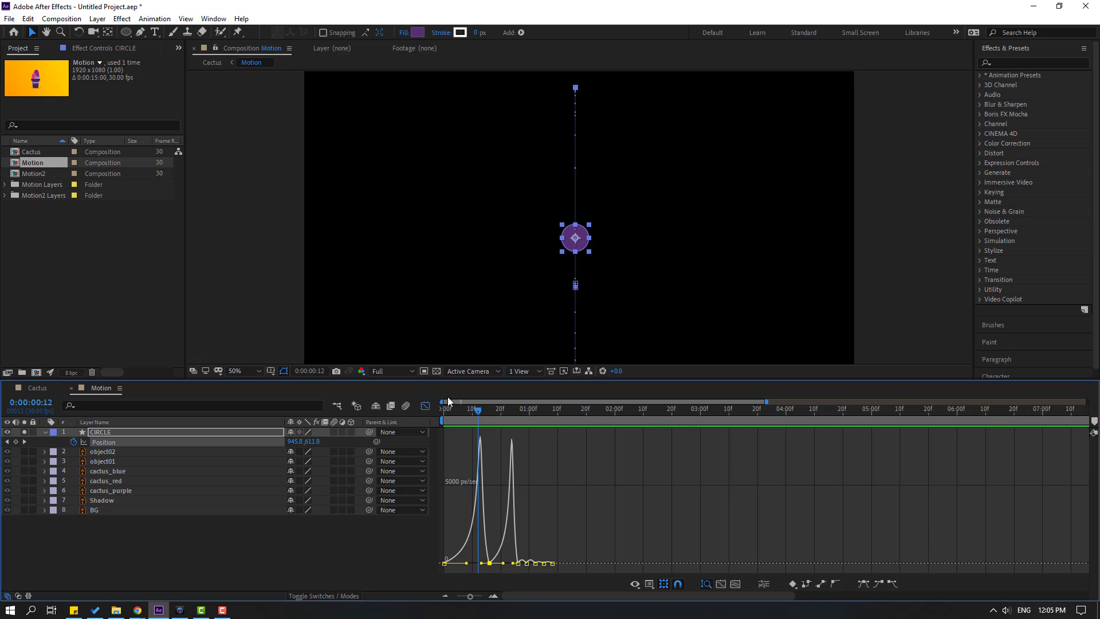
# Reshape the circle's rise to peak around frame 8, with about 72% incoming influence on the frame 16 Position keyframe, and preview it
pyautogui.click(445, 563)
pyautogui.moveTo(466, 563); pyautogui.dragTo(473, 564)
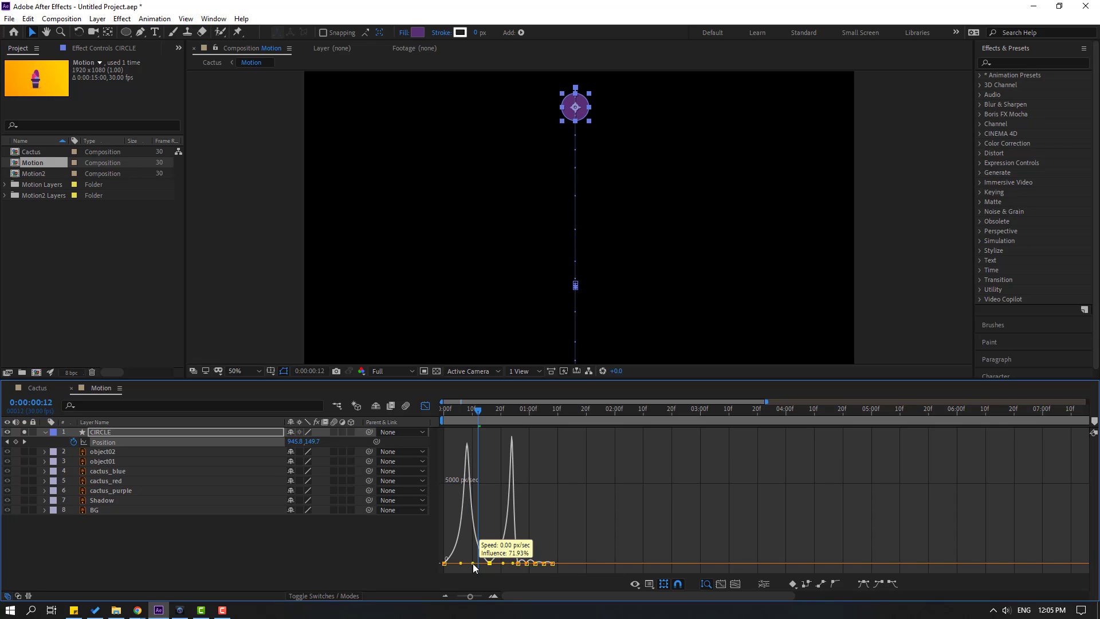
pyautogui.press('space')
pyautogui.scroll(-4, 407, 262)
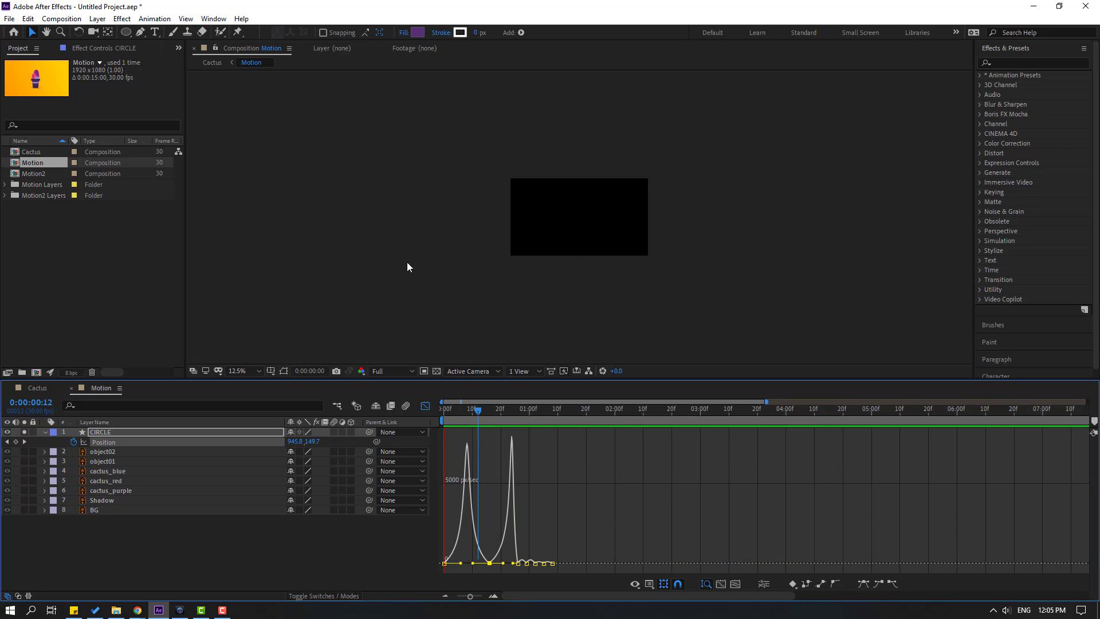
pyautogui.scroll(2, 404, 264)
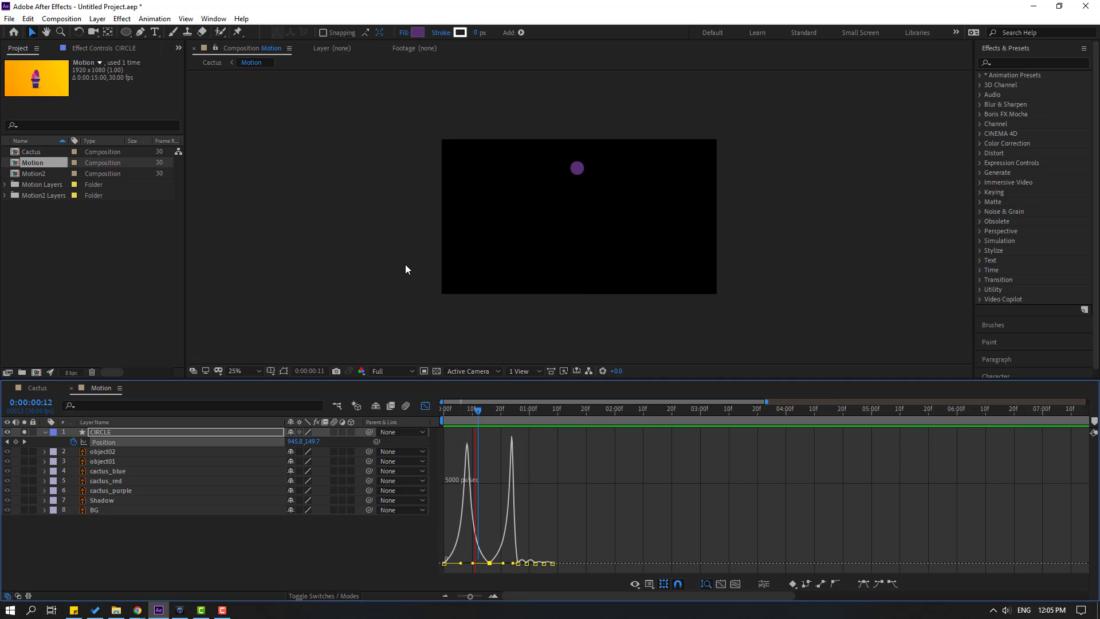
pyautogui.press('space')
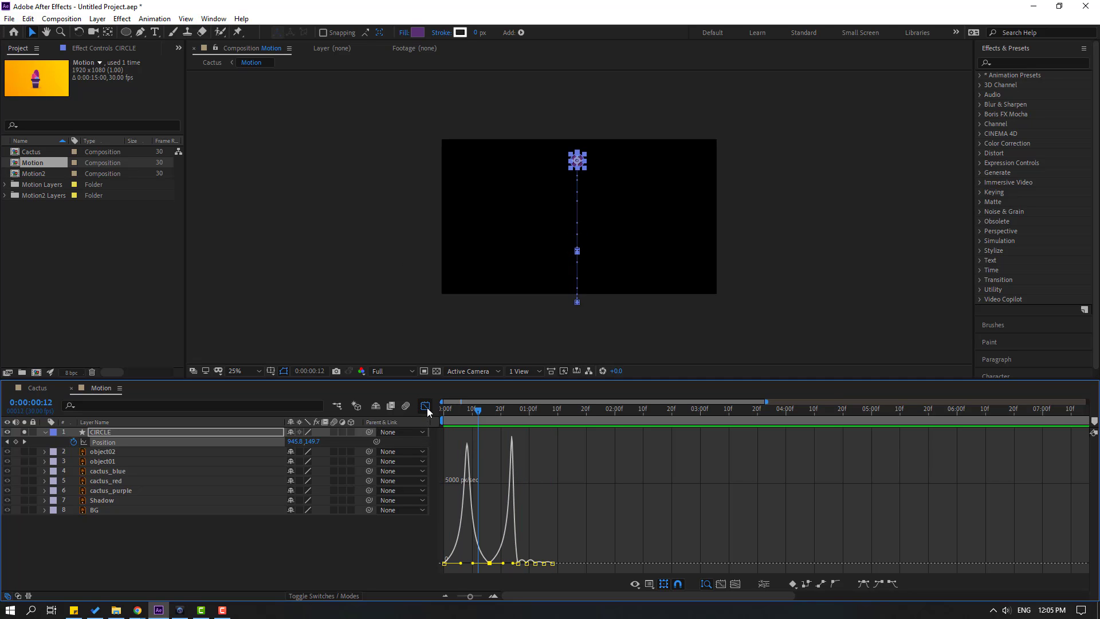
# Add a Scale keyframe of 120% to the CIRCLE layer at frame 16
pyautogui.click(425, 406)
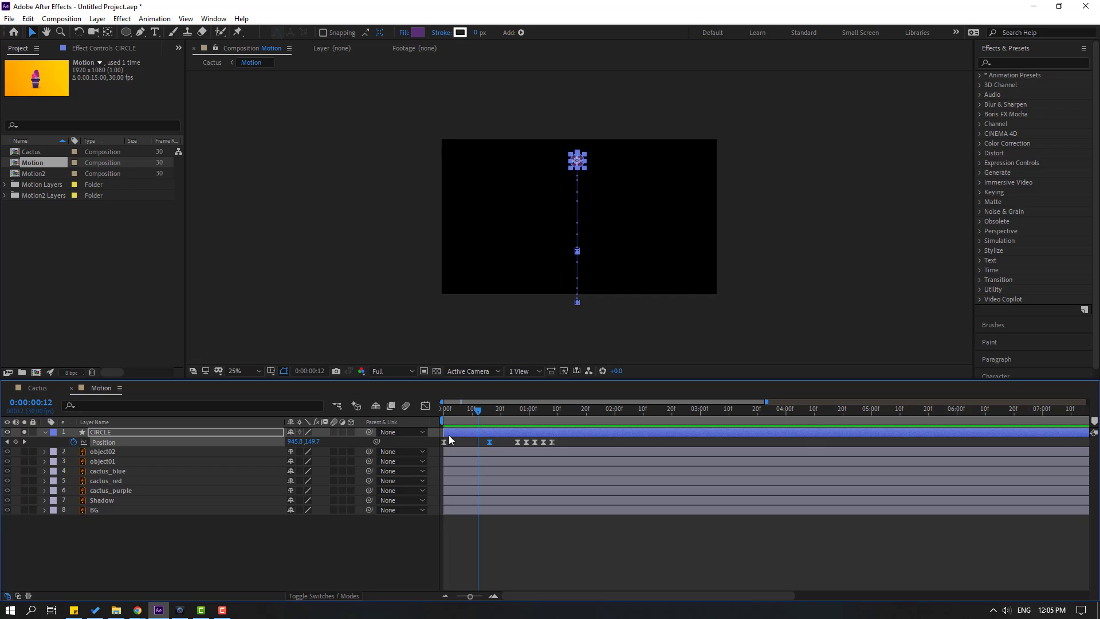
pyautogui.hotkey('shift', 's')
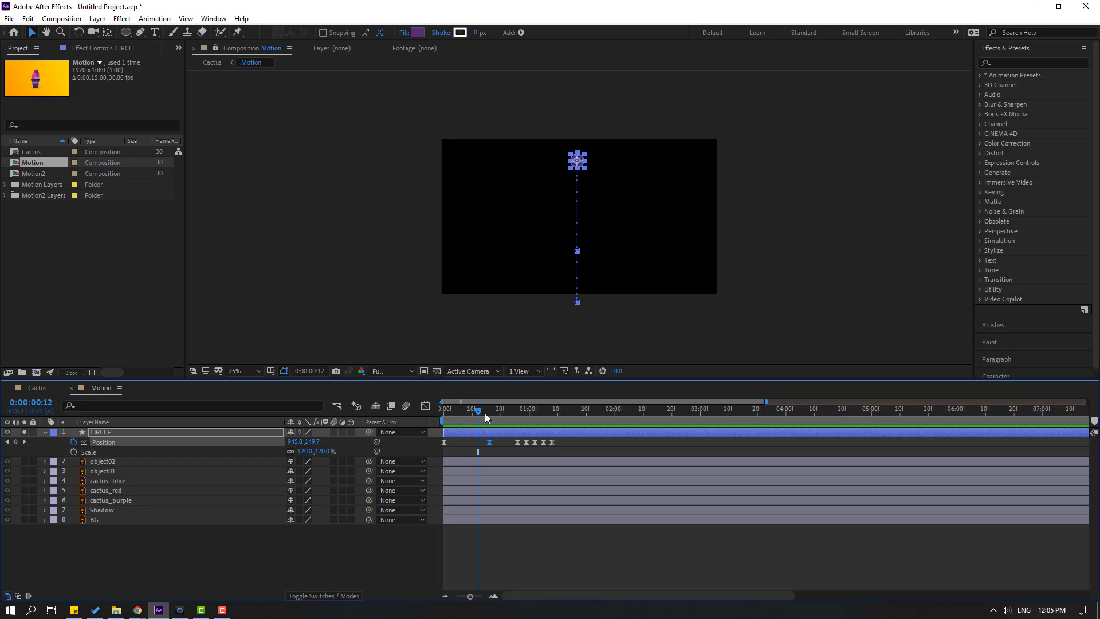
pyautogui.moveTo(485, 417); pyautogui.dragTo(493, 416)
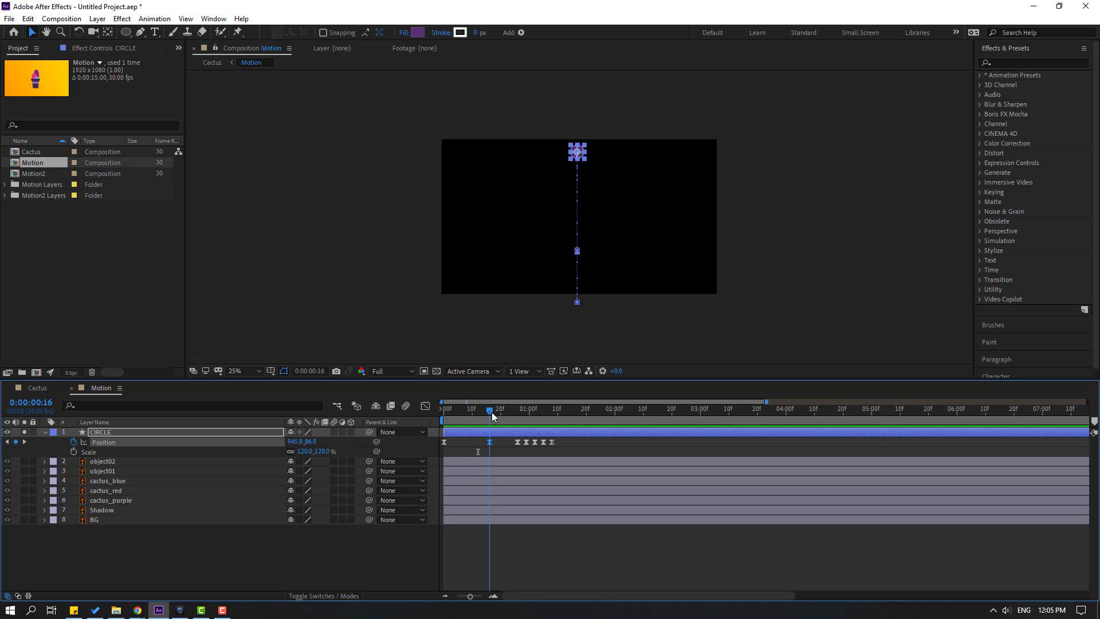
pyautogui.click(73, 452)
pyautogui.scroll(2, 598, 206)
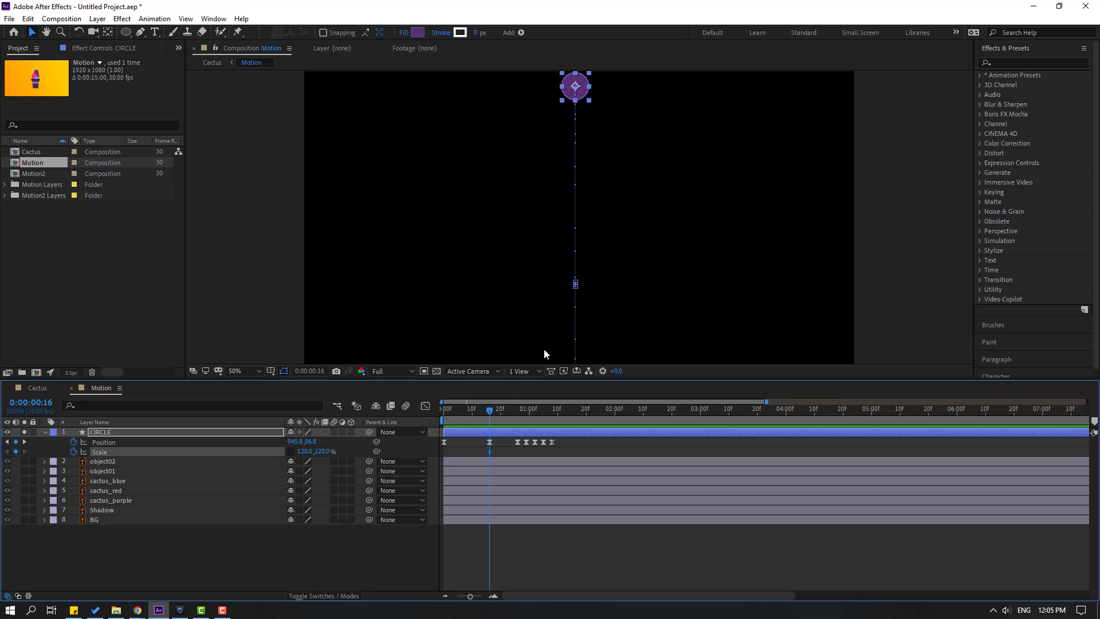
# Stretch the circle vertically at frame 9 with an unlinked Scale keyframe of 89% by 223%
pyautogui.moveTo(489, 417); pyautogui.dragTo(470, 417)
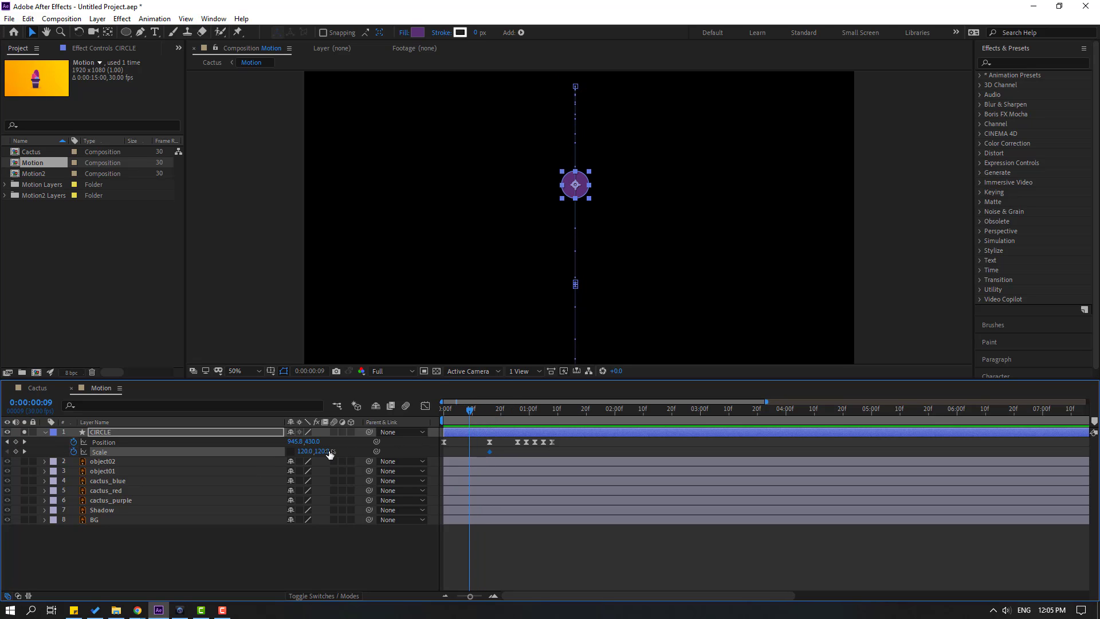
pyautogui.moveTo(329, 452); pyautogui.dragTo(391, 449)
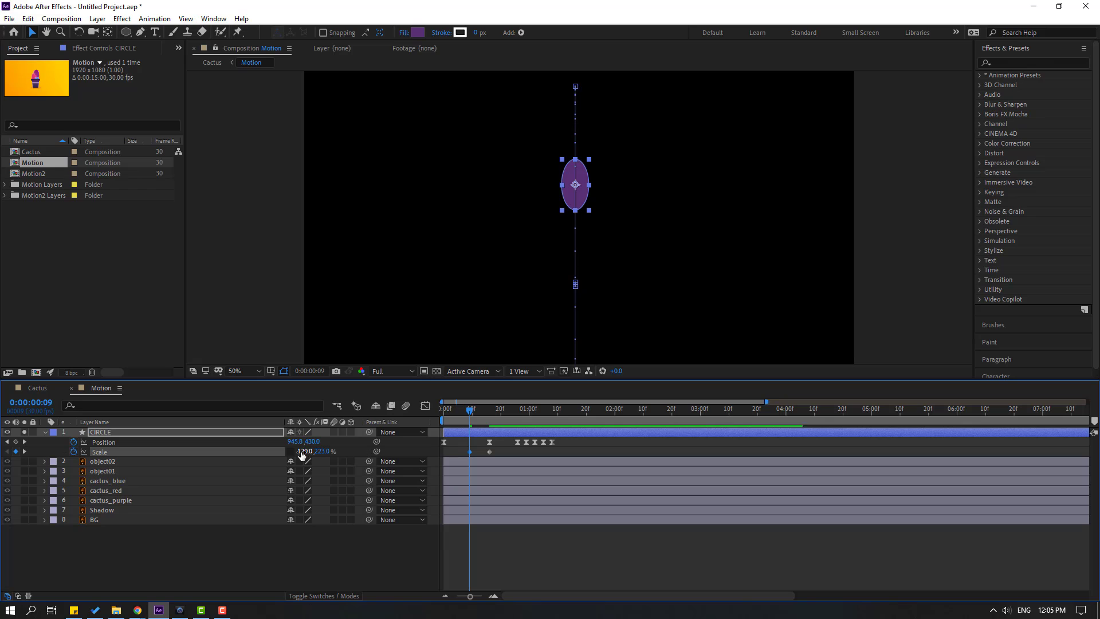
pyautogui.moveTo(301, 452); pyautogui.dragTo(279, 450)
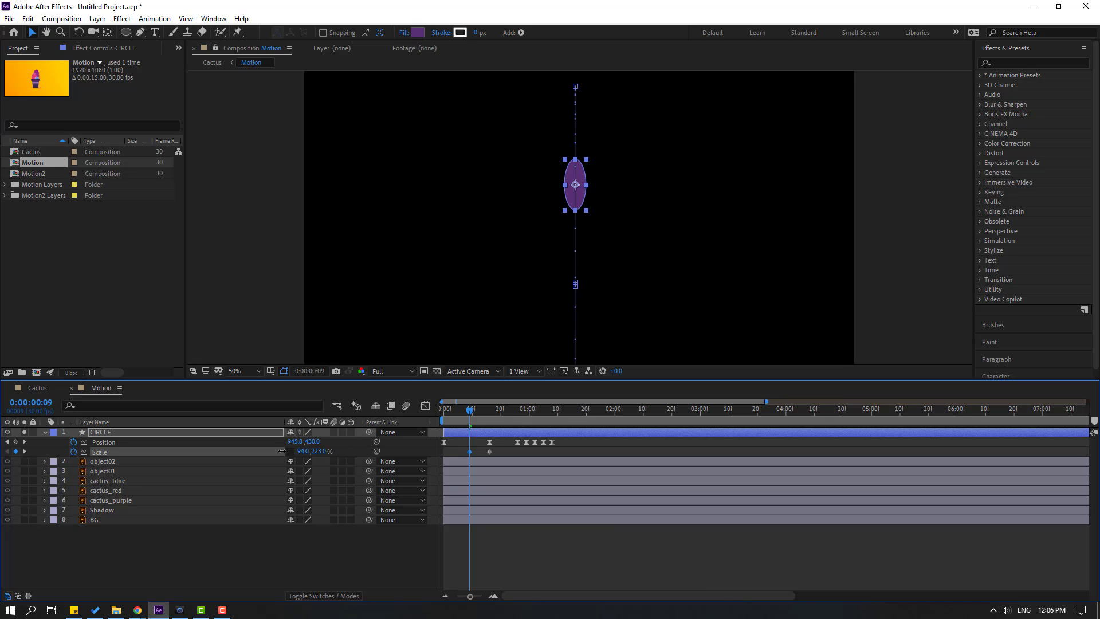
# Apply Easy Ease to both Scale keyframes of the CIRCLE layer
pyautogui.click(582, 562)
pyautogui.moveTo(500, 452); pyautogui.dragTo(466, 467)
pyautogui.rightClick(490, 452)
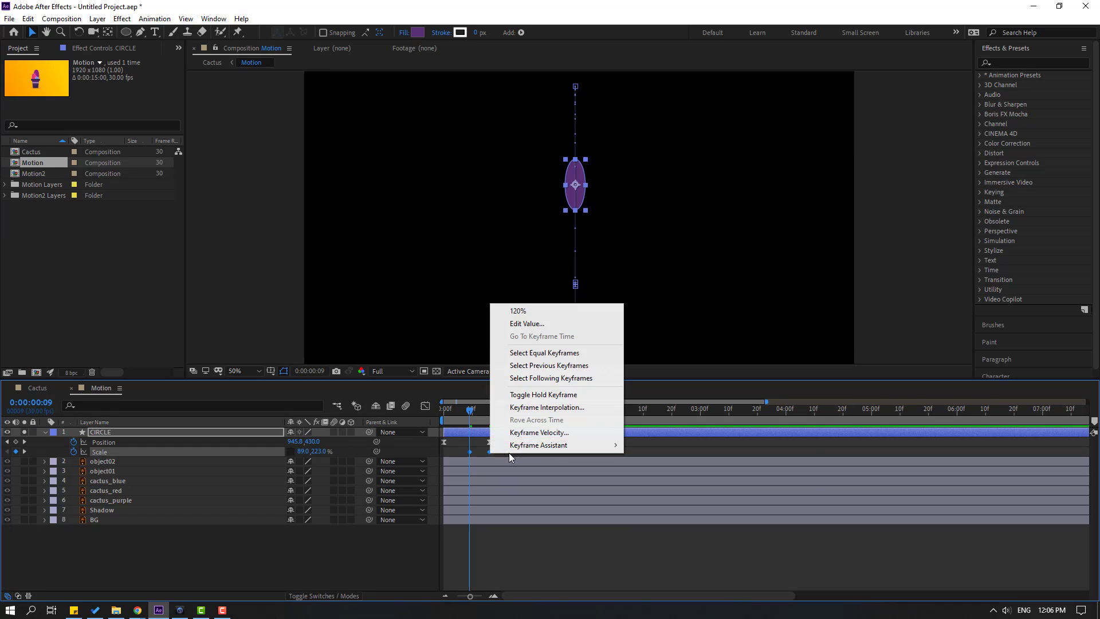
pyautogui.moveTo(538, 445)
pyautogui.click(633, 481)
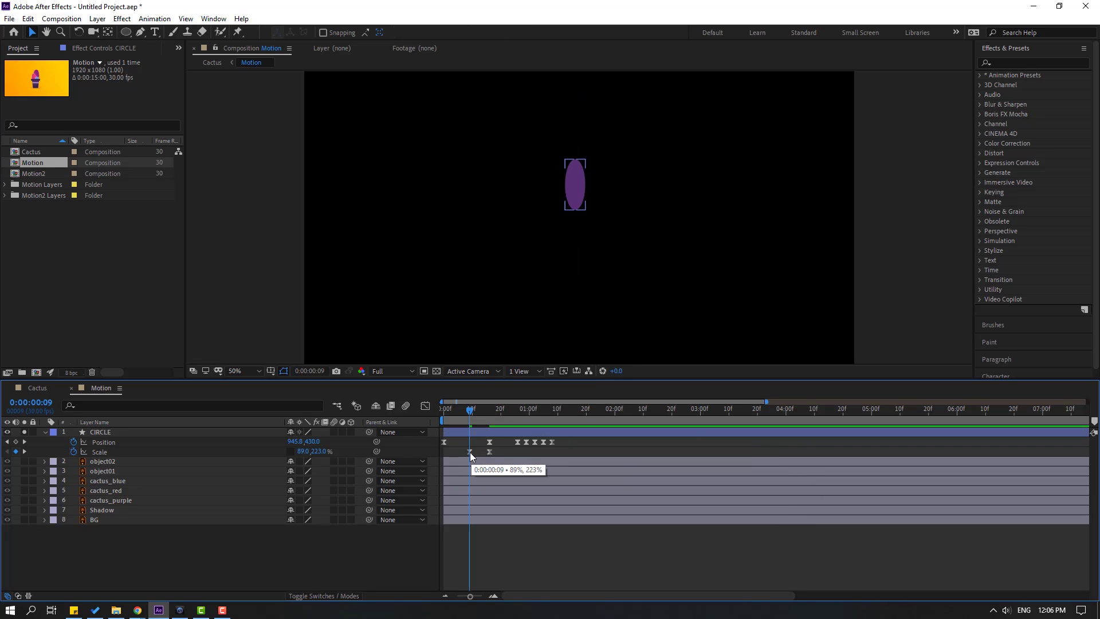
# Move the stretched Scale keyframe from frame 9 to frame 0 and preview the circle's animation
pyautogui.moveTo(470, 452); pyautogui.dragTo(444, 457)
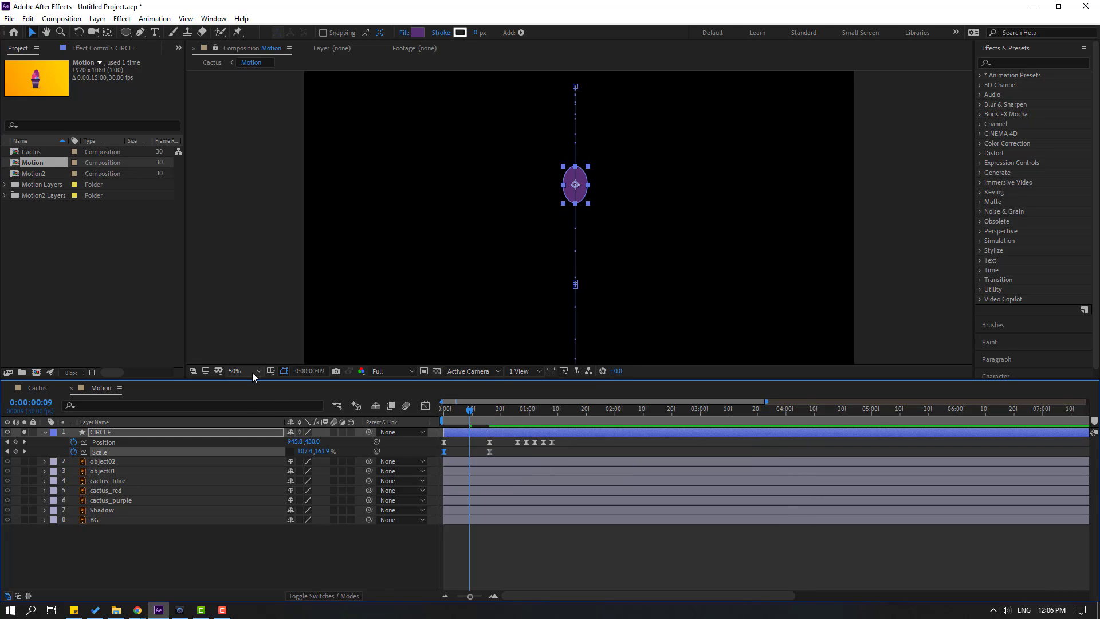
pyautogui.click(246, 370)
pyautogui.click(252, 394)
pyautogui.press('space')
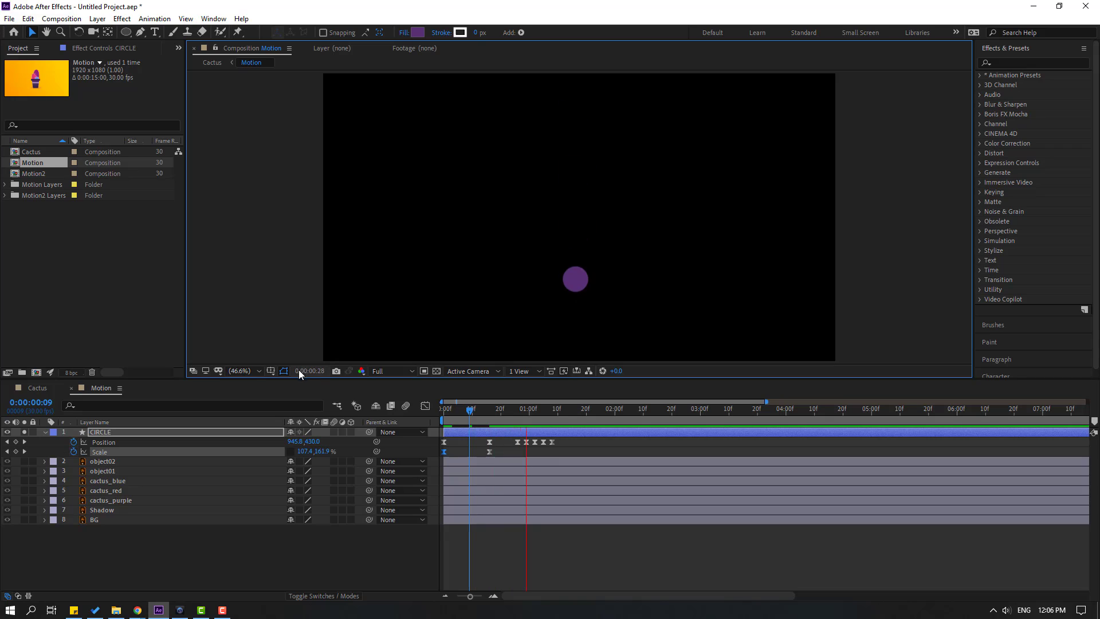
pyautogui.scroll(-2, 363, 311)
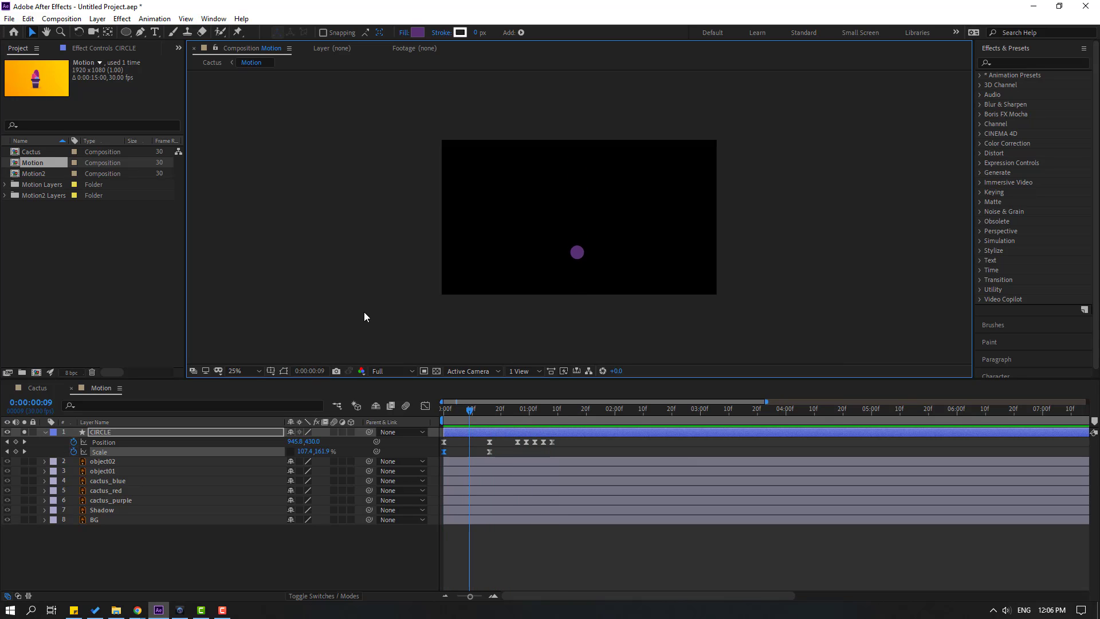
pyautogui.press('space')
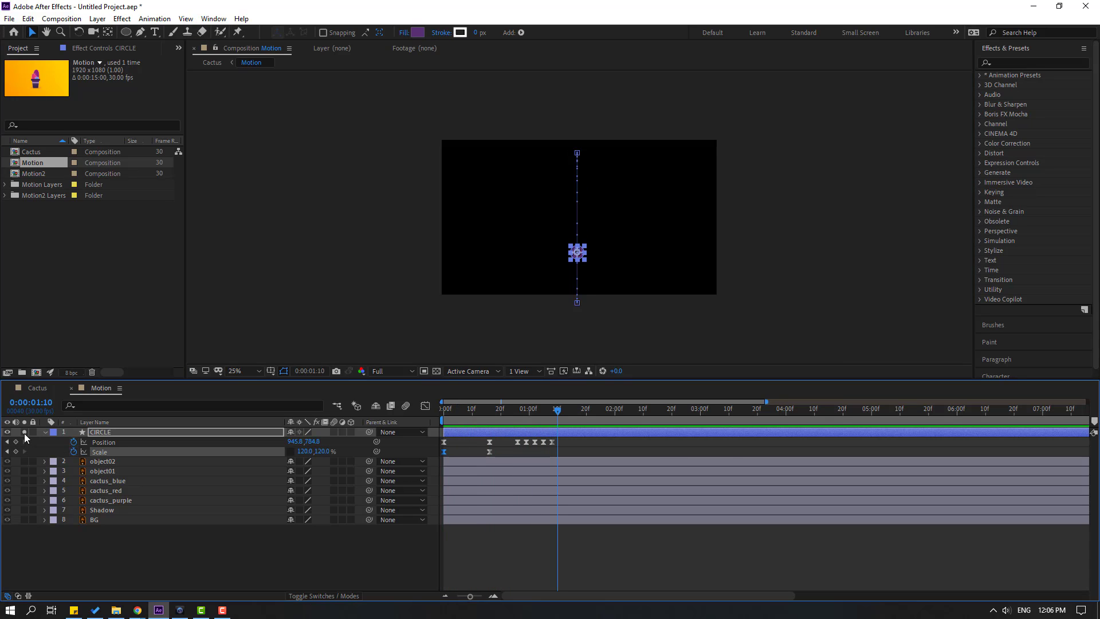
# Turn off solo for the CIRCLE layer and collapse its properties
pyautogui.click(24, 433)
pyautogui.click(44, 433)
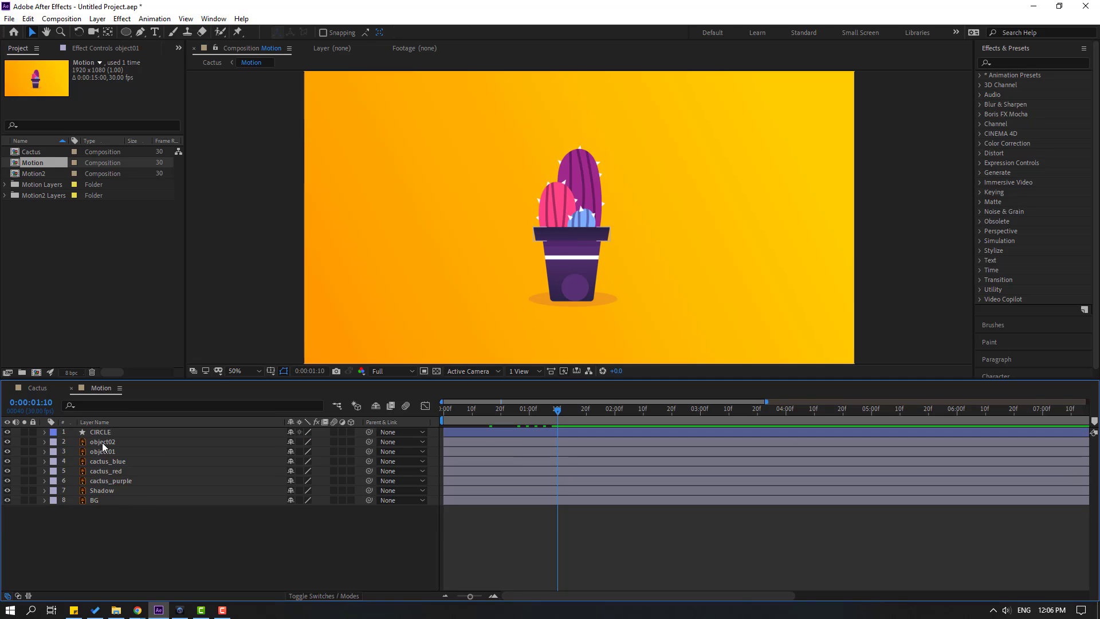
# Parent object02 to object01 and object01 to the CIRCLE layer, and preview the linked motion
pyautogui.click(103, 442)
pyautogui.moveTo(368, 442); pyautogui.dragTo(103, 452)
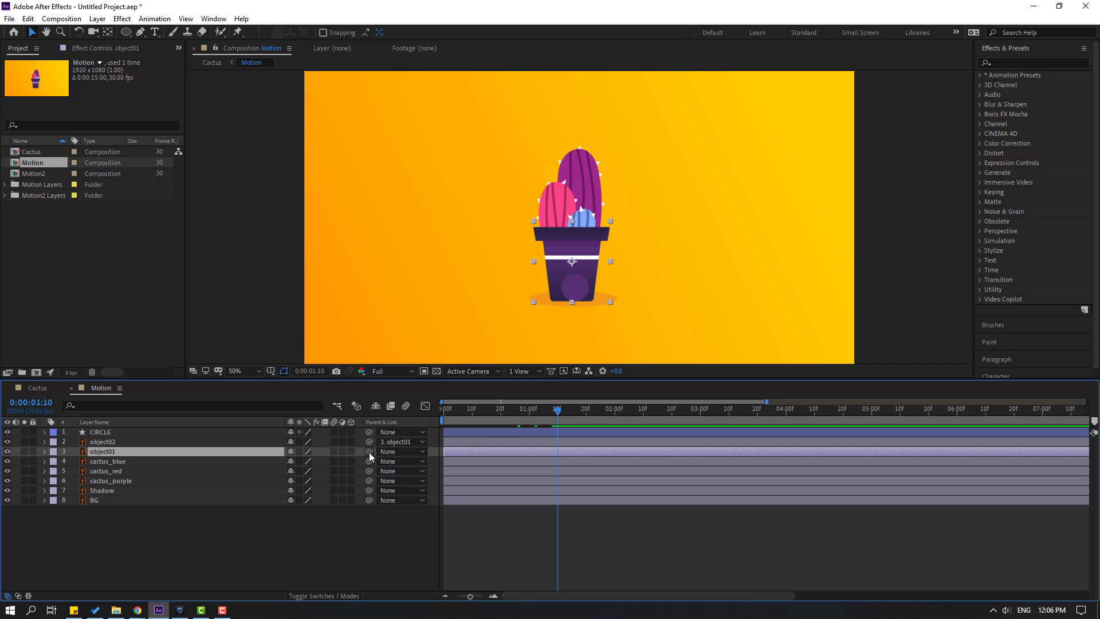
pyautogui.moveTo(368, 452); pyautogui.dragTo(100, 435)
pyautogui.press('space')
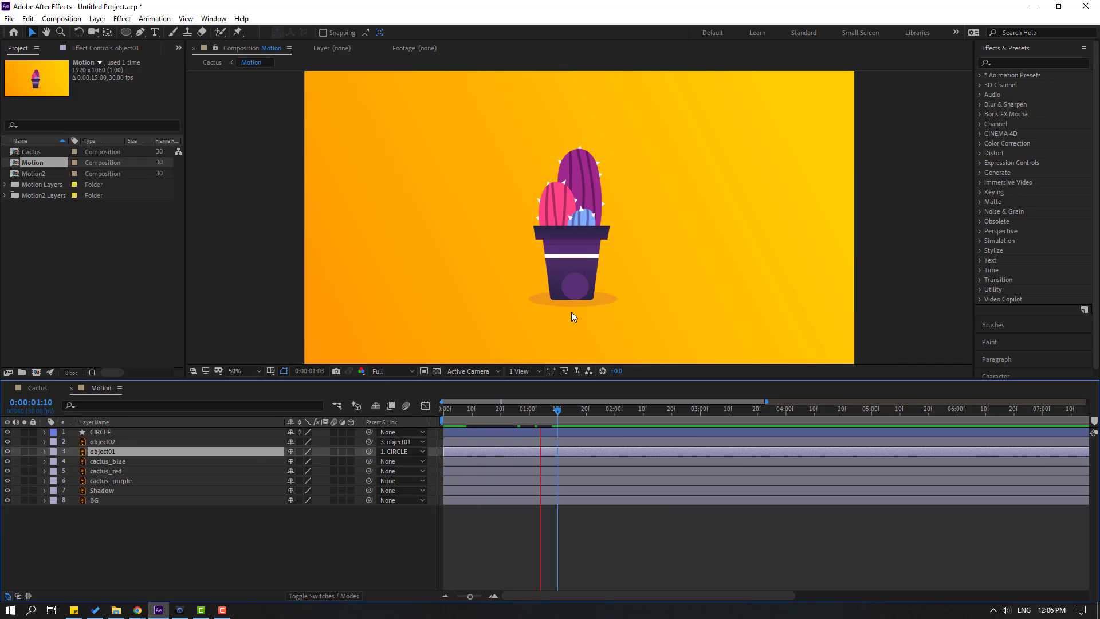
pyautogui.scroll(-2, 586, 312)
pyautogui.press('space')
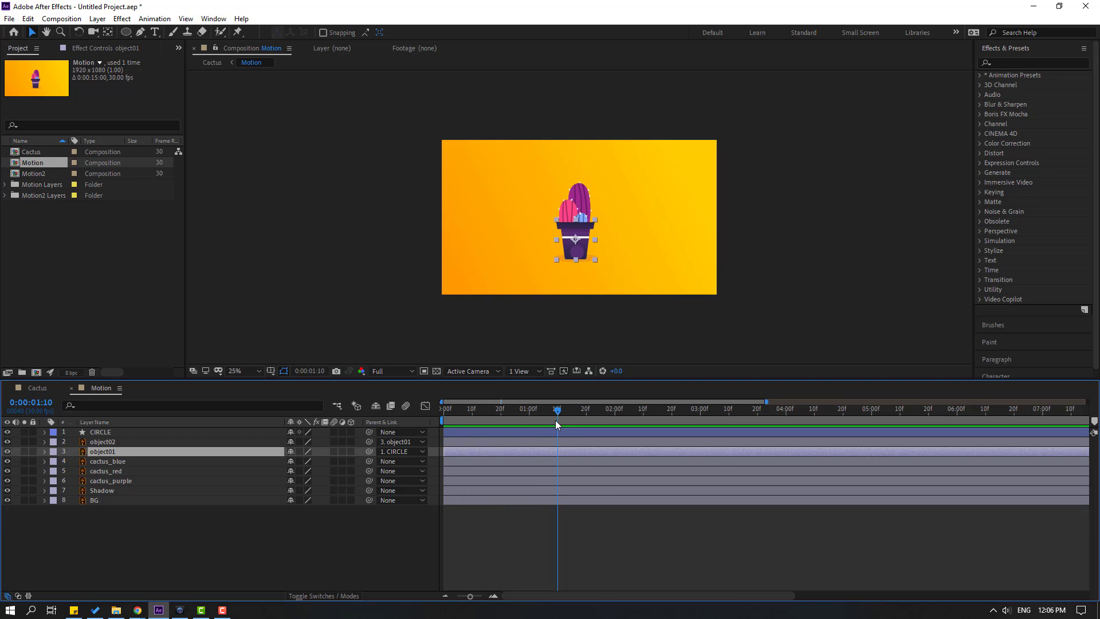
# Add an unlinked Scale keyframe to object01 at frame 24 and move it about four frames later
pyautogui.moveTo(534, 417); pyautogui.dragTo(500, 420)
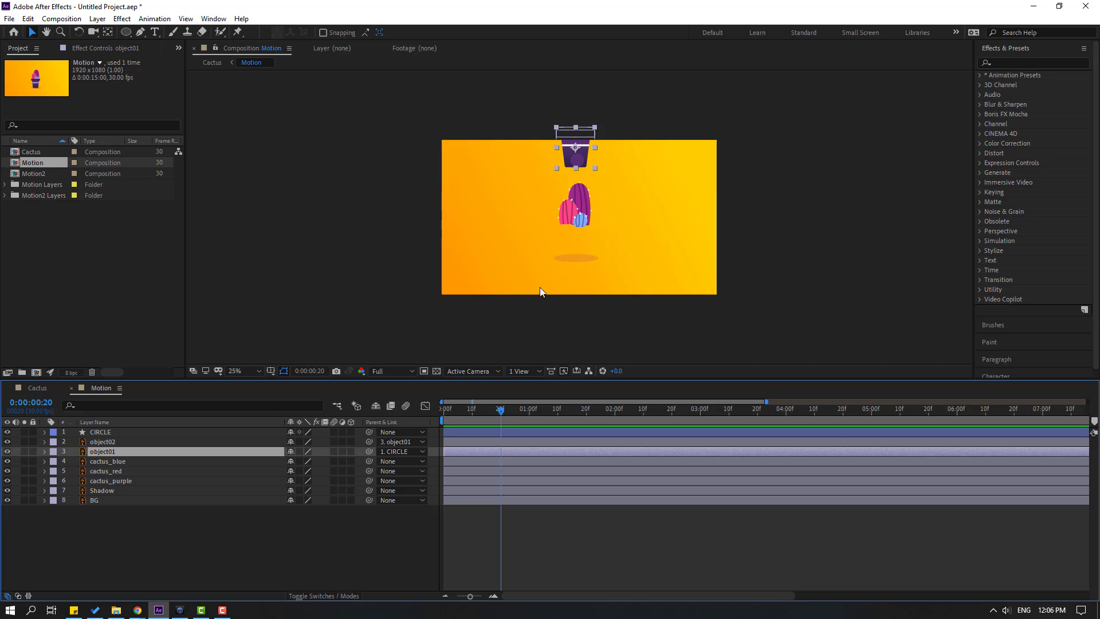
pyautogui.press('.')
pyautogui.moveTo(506, 416); pyautogui.dragTo(511, 416)
pyautogui.press('s')
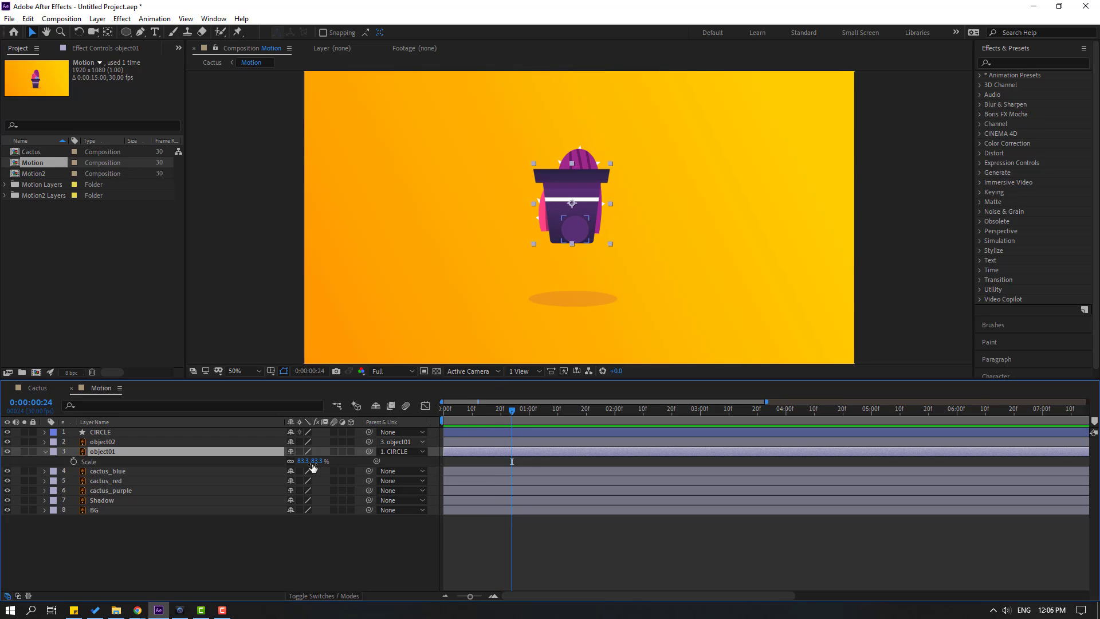
pyautogui.press('.')
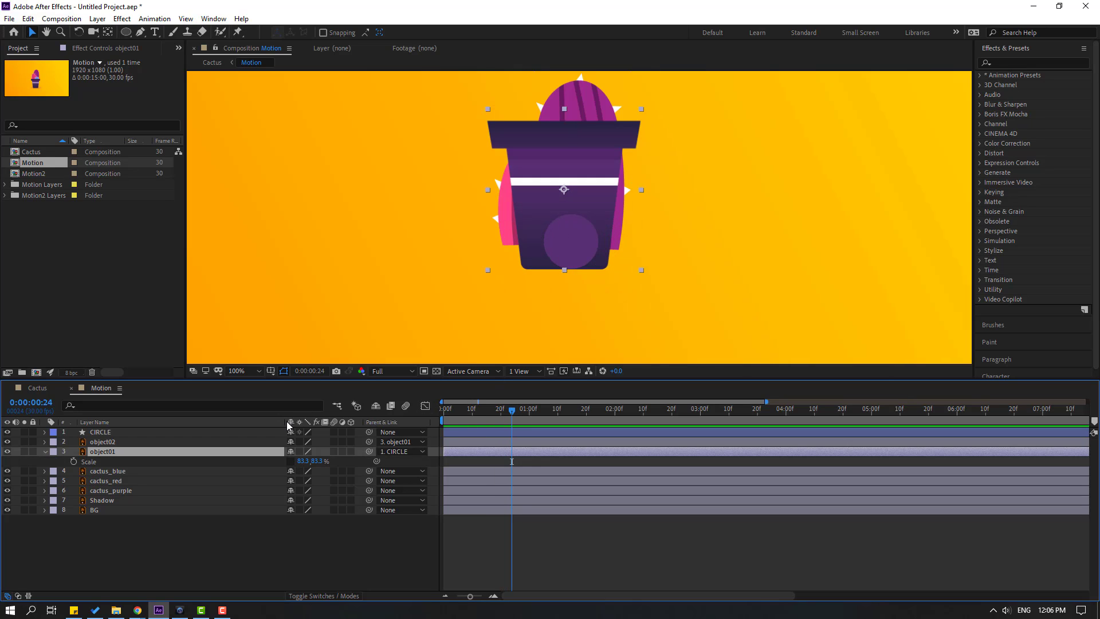
pyautogui.click(73, 462)
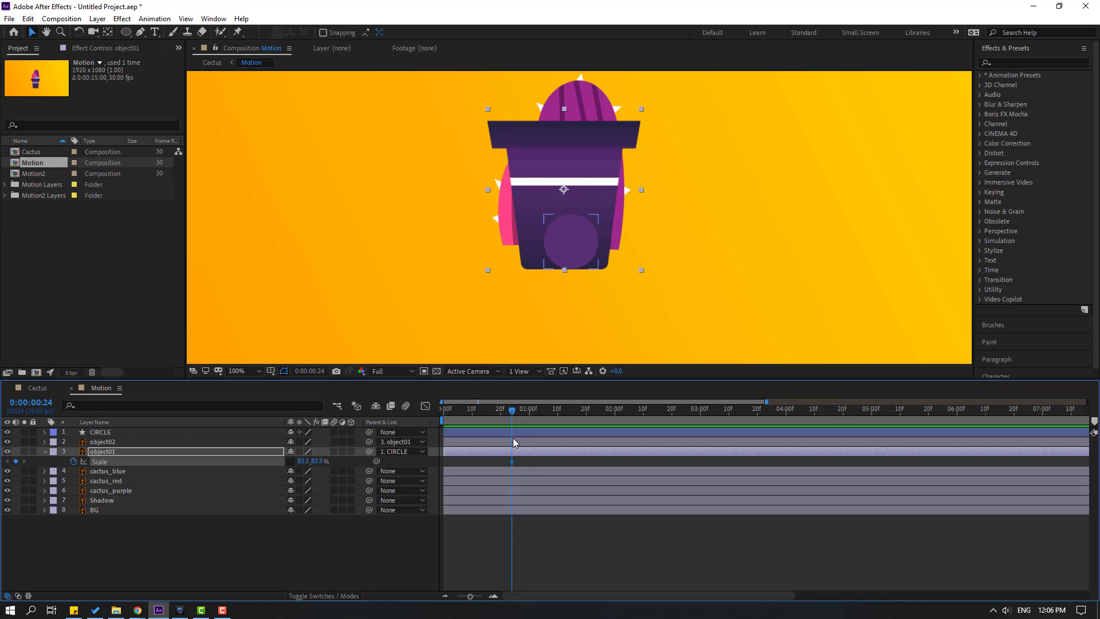
pyautogui.moveTo(512, 462); pyautogui.dragTo(524, 460)
# Set object01's horizontal Scale to 13.3% at frame 22, keeping the vertical value at 83.3%
pyautogui.moveTo(511, 410); pyautogui.dragTo(504, 411)
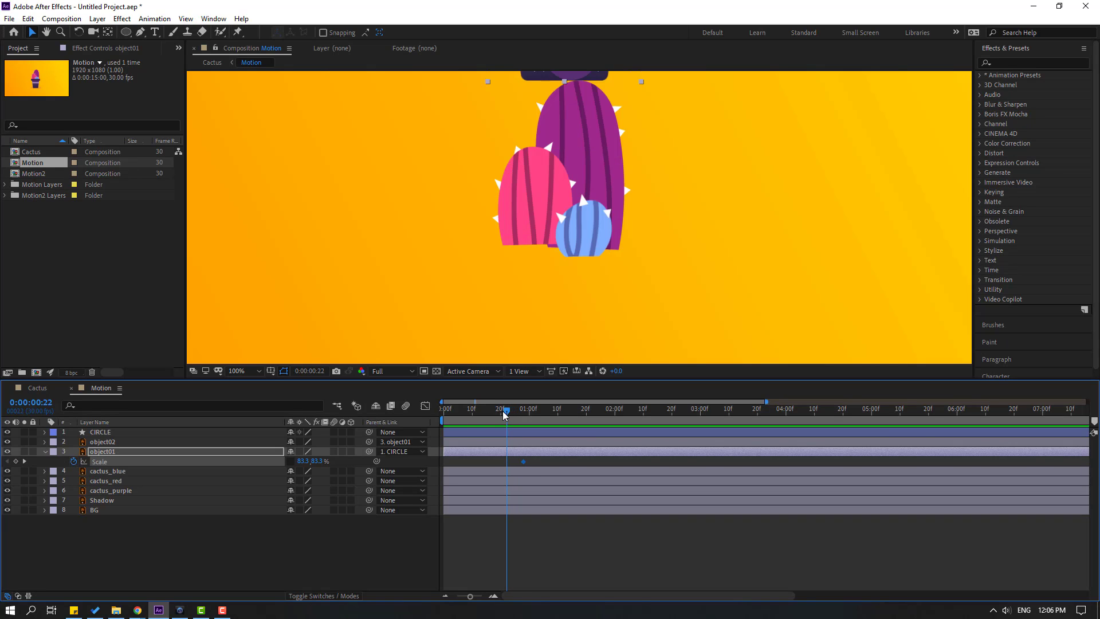
pyautogui.press(',')
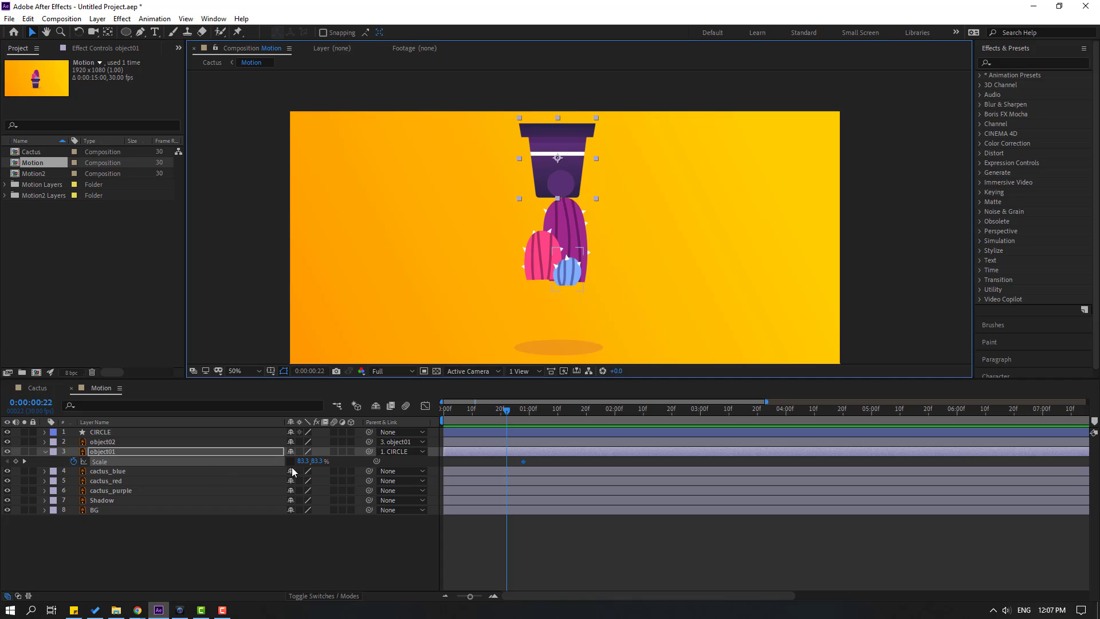
pyautogui.moveTo(301, 461)
pyautogui.mouseDown()
pyautogui.moveTo(260, 465)
pyautogui.moveTo(305, 462)
pyautogui.mouseUp()
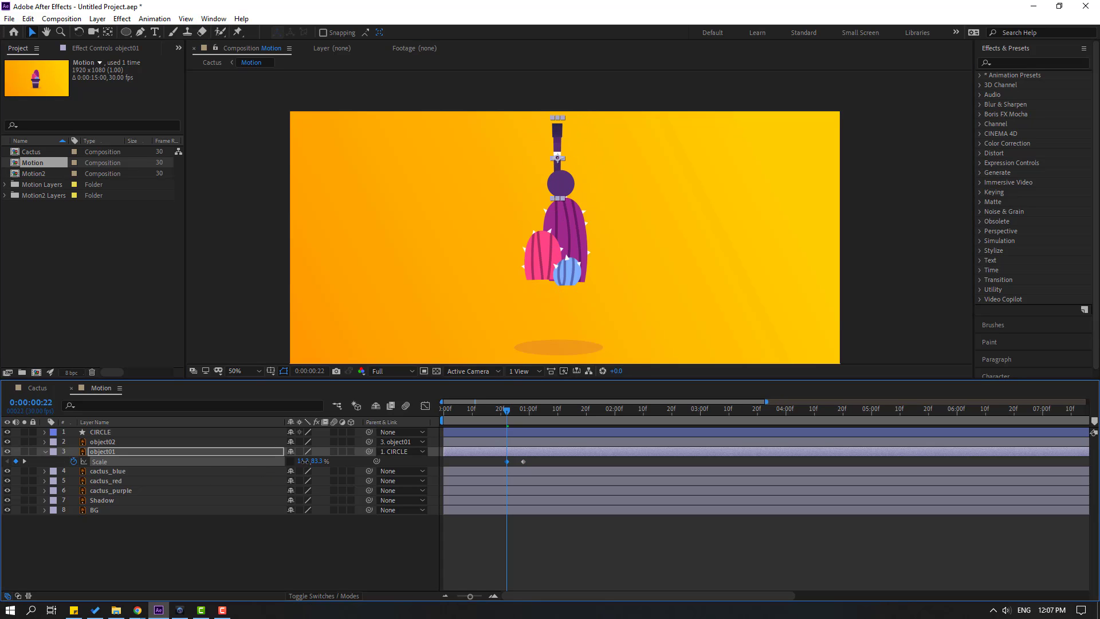
# Set object01's vertical Scale to 0% at frame 16
pyautogui.moveTo(492, 411)
pyautogui.mouseDown()
pyautogui.moveTo(516, 410)
pyautogui.moveTo(489, 410)
pyautogui.mouseUp()
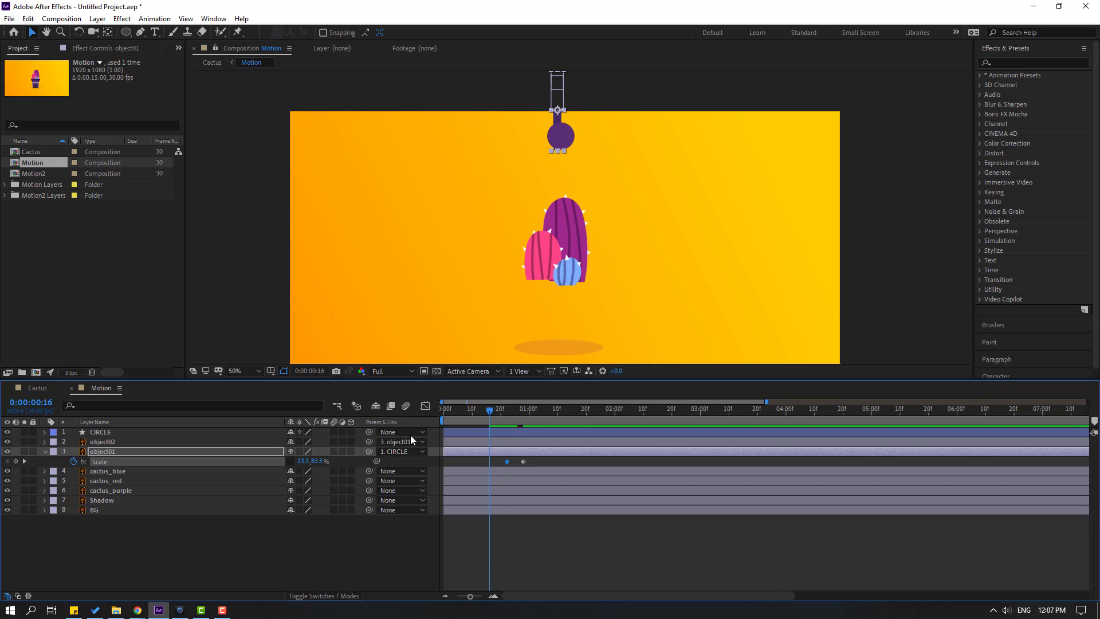
pyautogui.moveTo(317, 462); pyautogui.dragTo(308, 461)
pyautogui.click(317, 462)
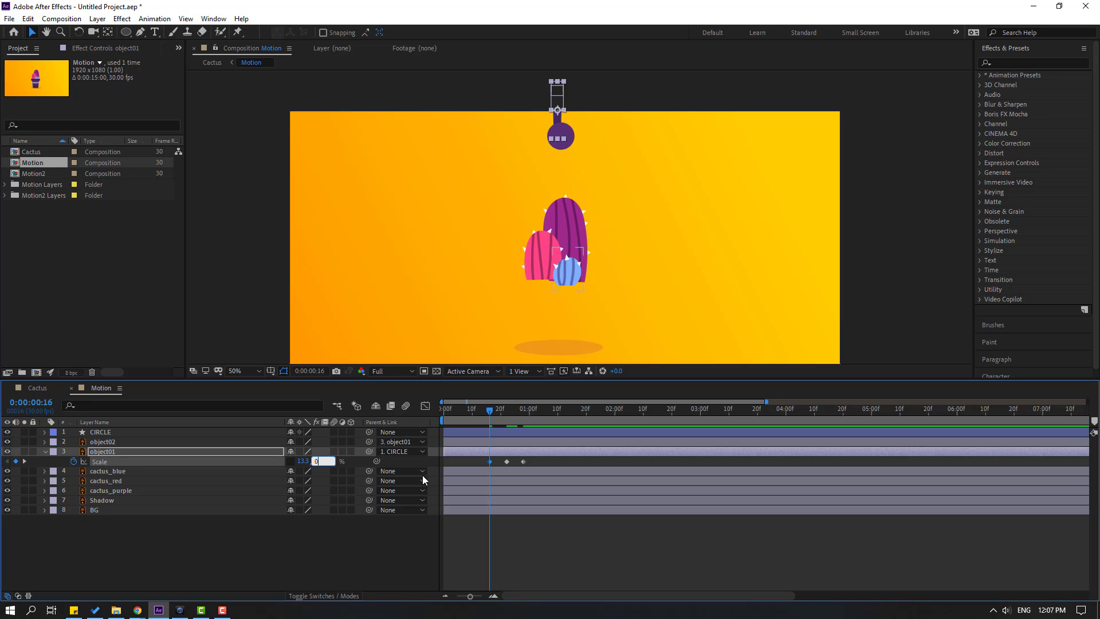
pyautogui.write('0')
pyautogui.press('Return')
# Apply Easy Ease to object01's three Scale keyframes and preview the pot's animation
pyautogui.moveTo(532, 459); pyautogui.dragTo(479, 468)
pyautogui.rightClick(490, 461)
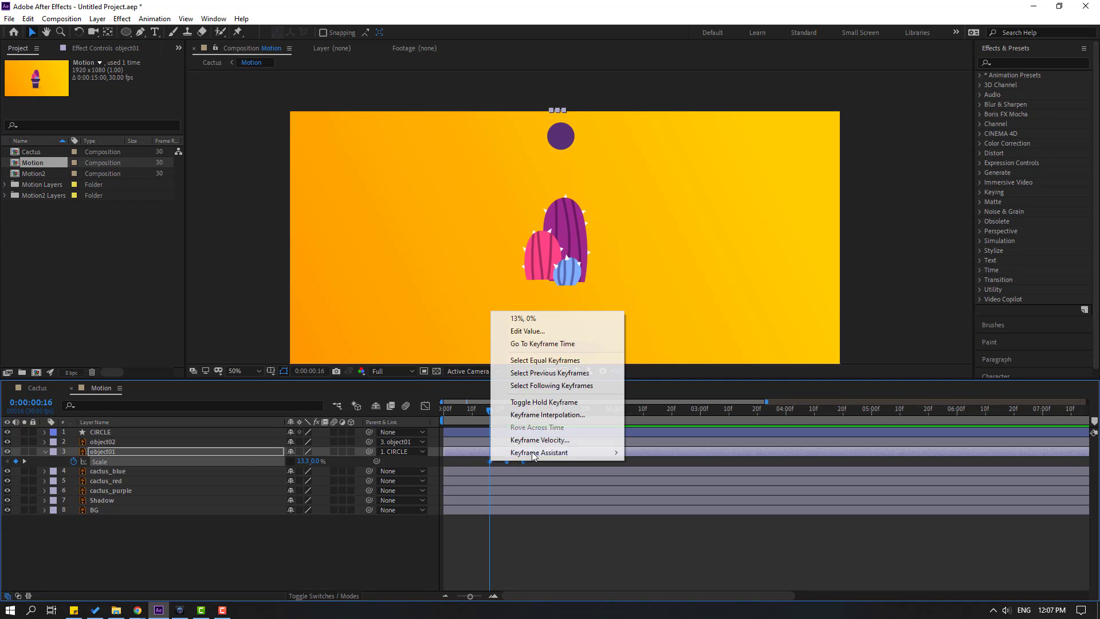
pyautogui.moveTo(533, 450)
pyautogui.click(655, 490)
pyautogui.click(576, 515)
pyautogui.press('space')
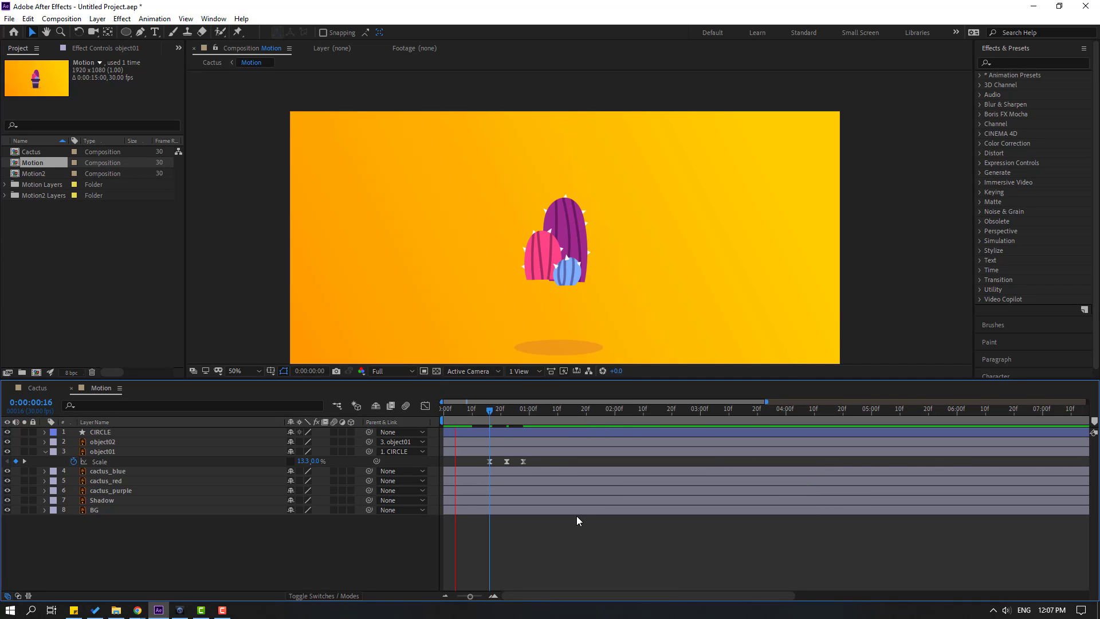
pyautogui.press('space')
pyautogui.scroll(-2, 457, 255)
pyautogui.press('space')
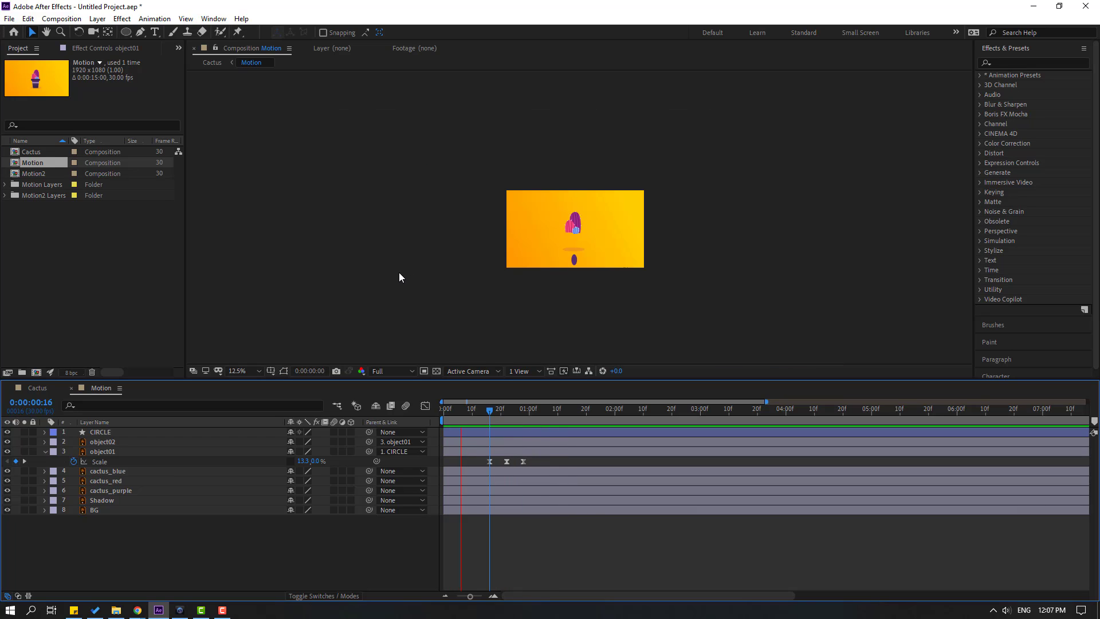
pyautogui.scroll(2, 520, 273)
pyautogui.press('space')
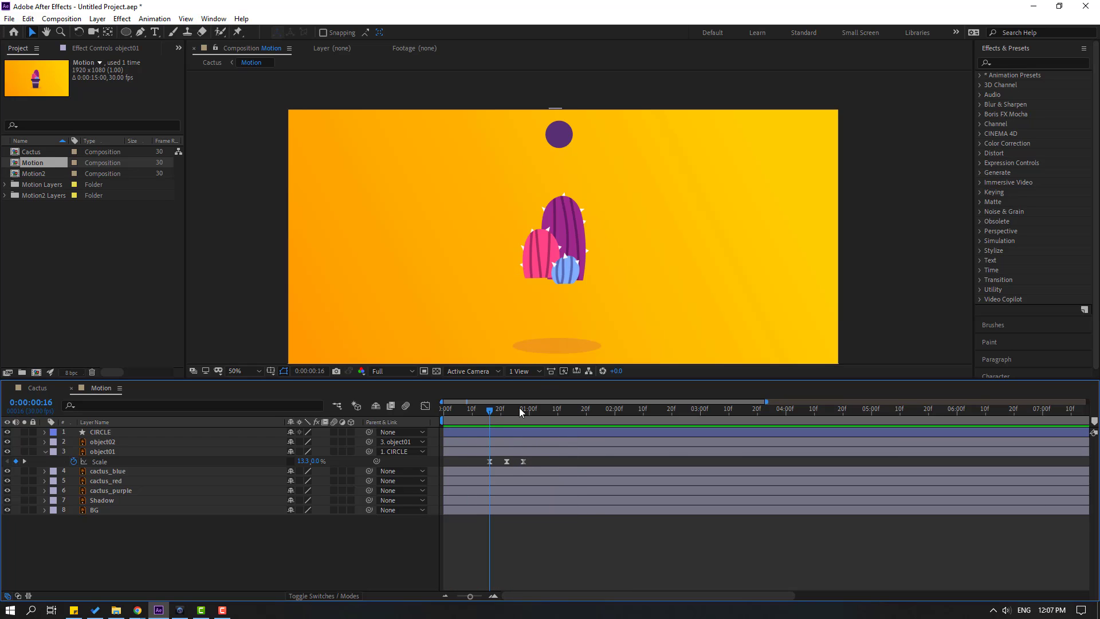
# Keyframe object02's Scale at 100% at 0:00:01:04 and set its unlinked horizontal Scale to 0% at frame 29
pyautogui.moveTo(487, 412); pyautogui.dragTo(507, 412)
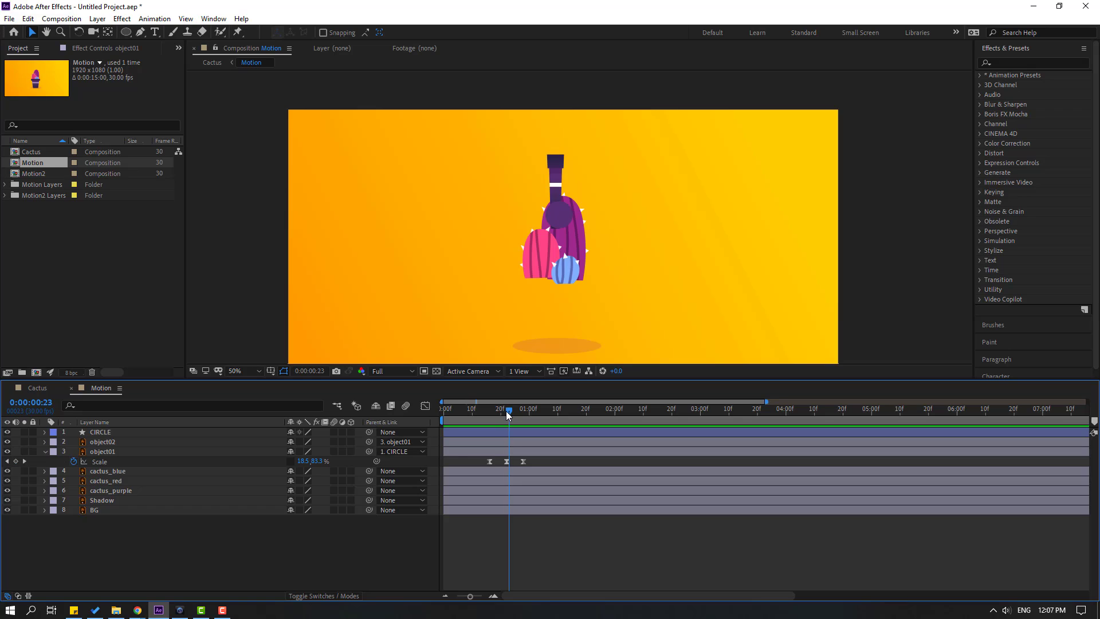
pyautogui.click(104, 441)
pyautogui.moveTo(508, 412); pyautogui.dragTo(541, 414)
pyautogui.press('s')
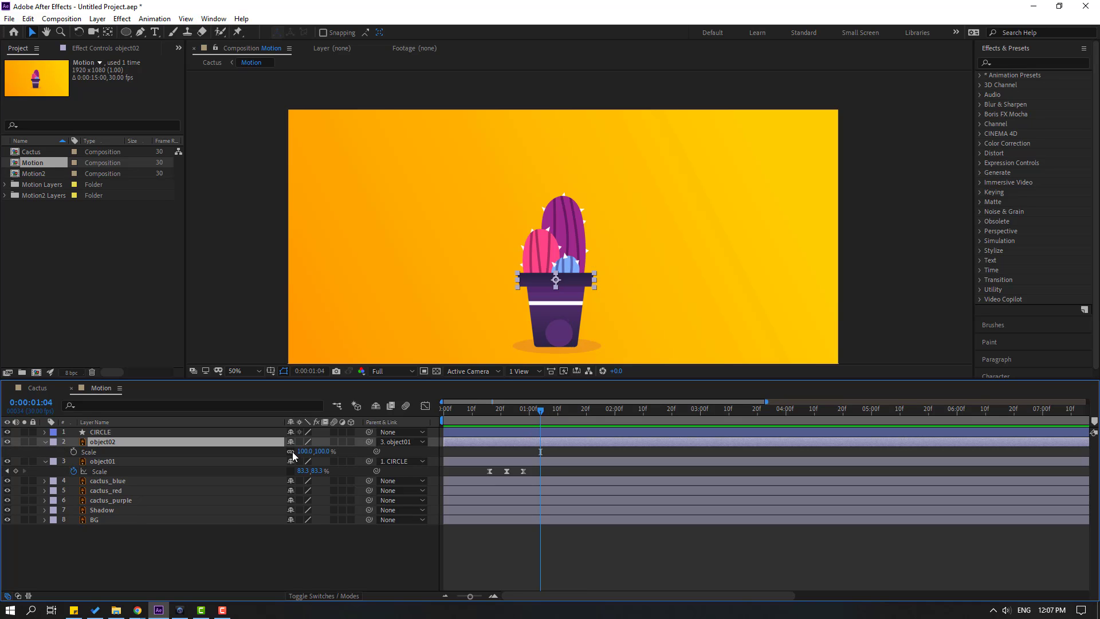
pyautogui.scroll(2, 610, 243)
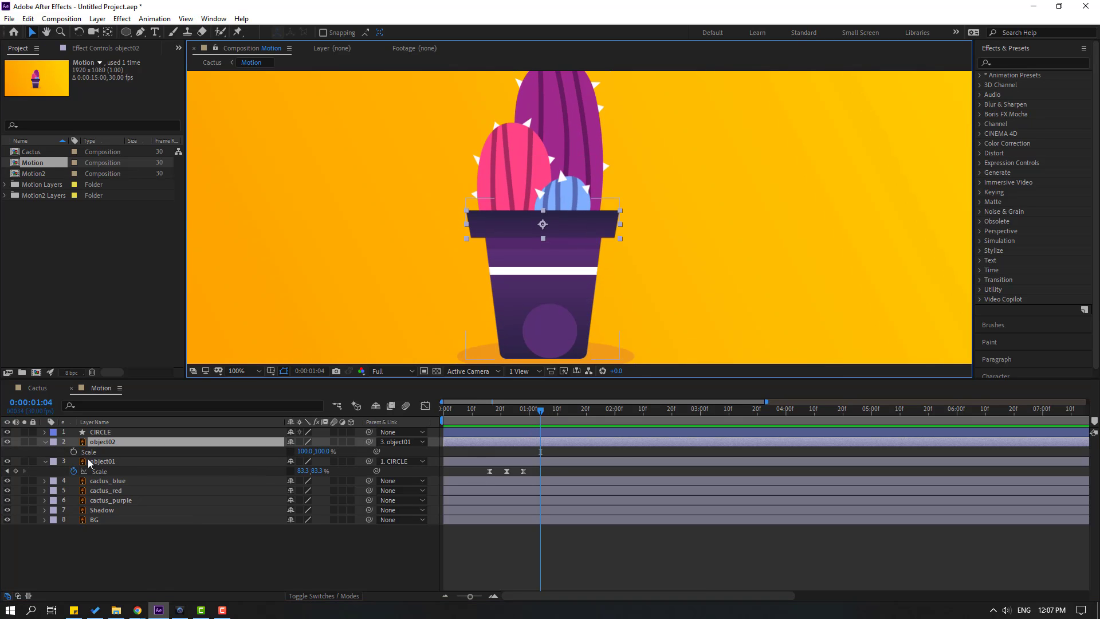
pyautogui.click(73, 451)
pyautogui.moveTo(537, 412); pyautogui.dragTo(519, 414)
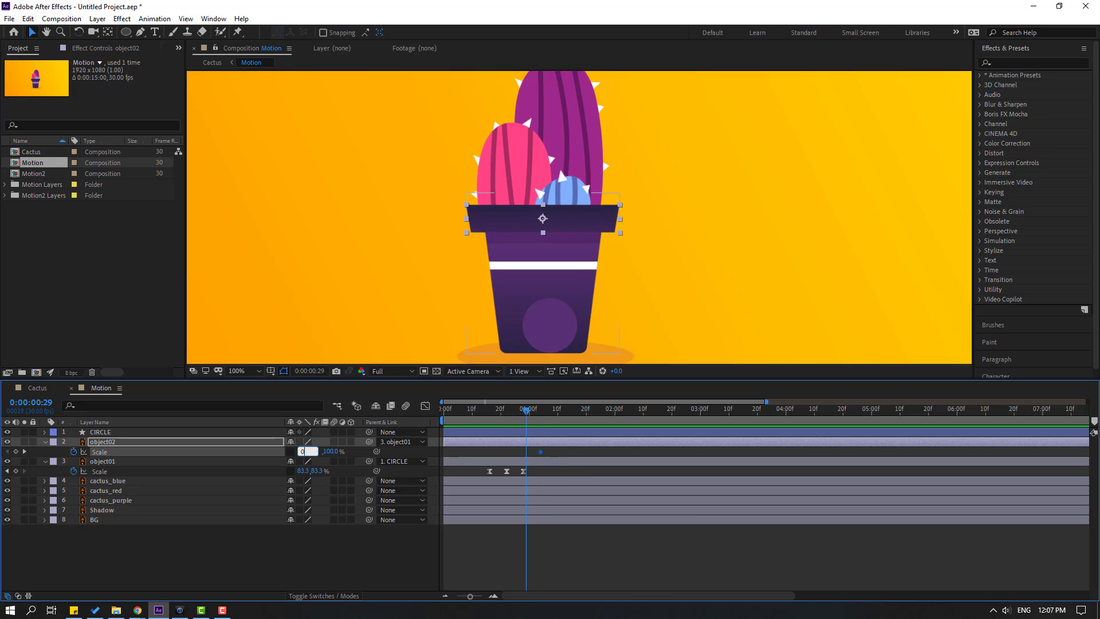
pyautogui.press('Return')
# Move object02's 100% Scale keyframe about seven frames later and apply Easy Ease to both of its Scale keyframes
pyautogui.moveTo(540, 452); pyautogui.dragTo(561, 451)
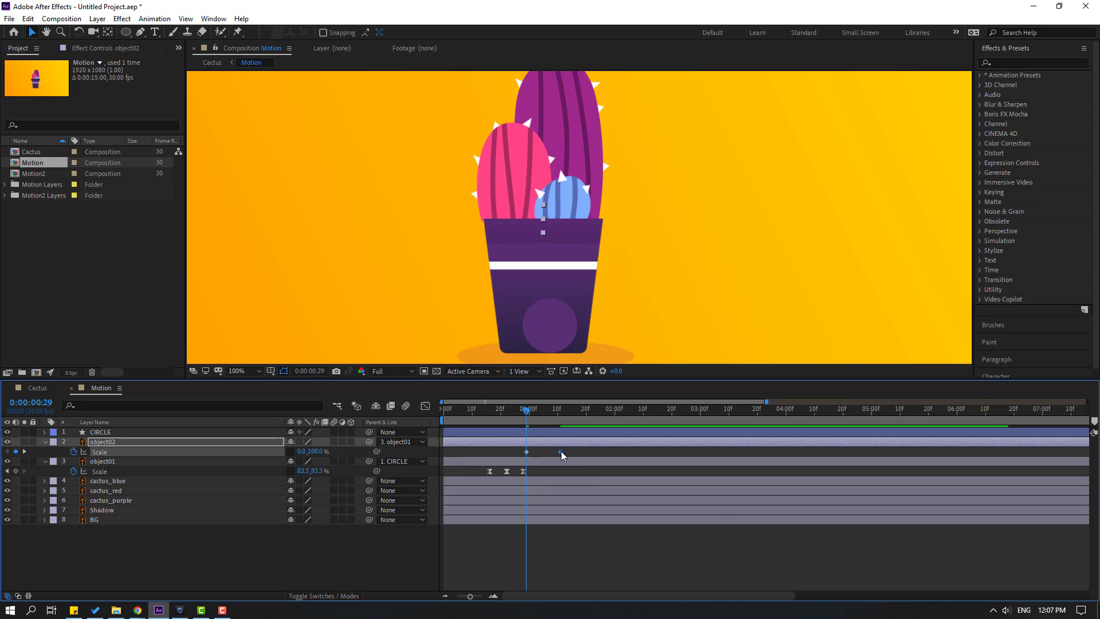
pyautogui.rightClick(527, 452)
pyautogui.moveTo(590, 444)
pyautogui.click(693, 480)
# Reshape object02's Scale speed curve in the Graph Editor to peak early and slow gradually into the last keyframe
pyautogui.click(423, 406)
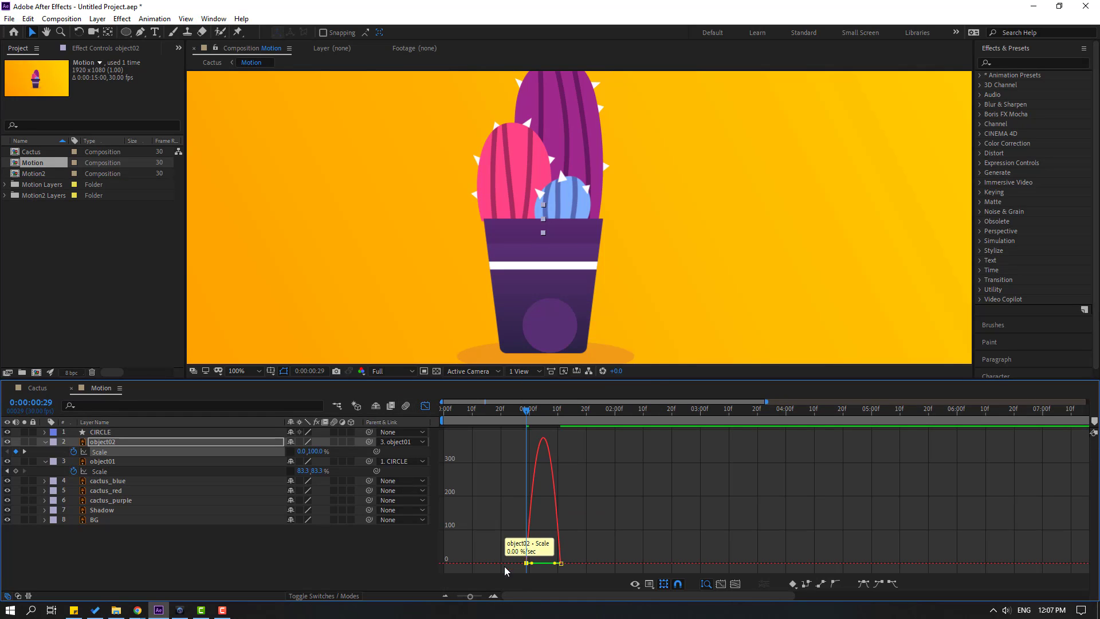
pyautogui.press('=')
pyautogui.press('=')
pyautogui.moveTo(550, 563); pyautogui.dragTo(611, 564)
pyautogui.press('-')
pyautogui.press('-')
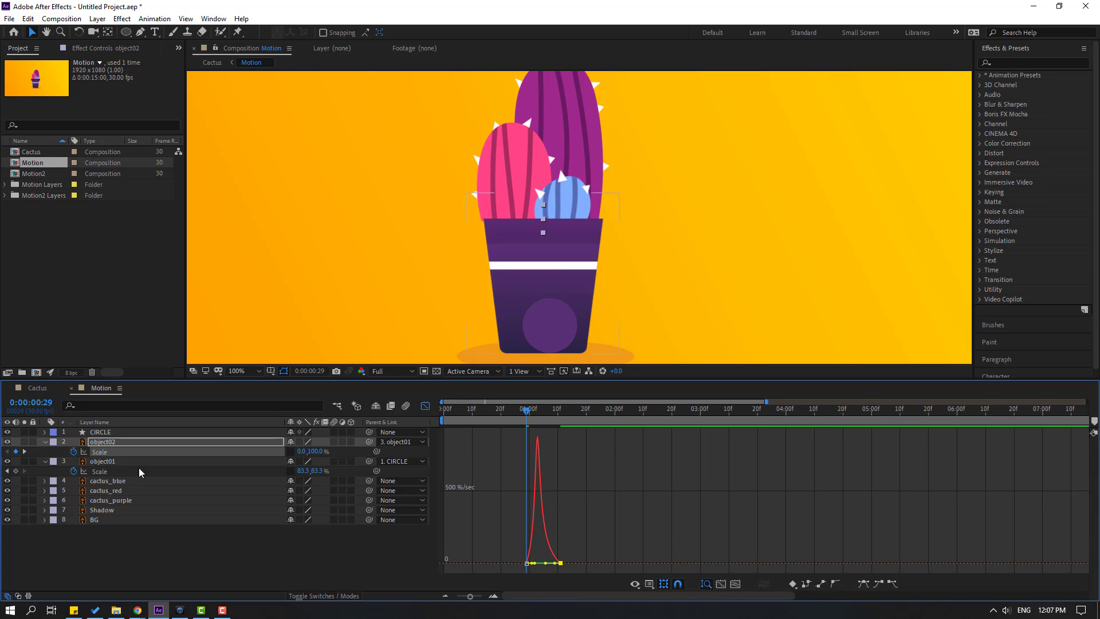
pyautogui.press(',')
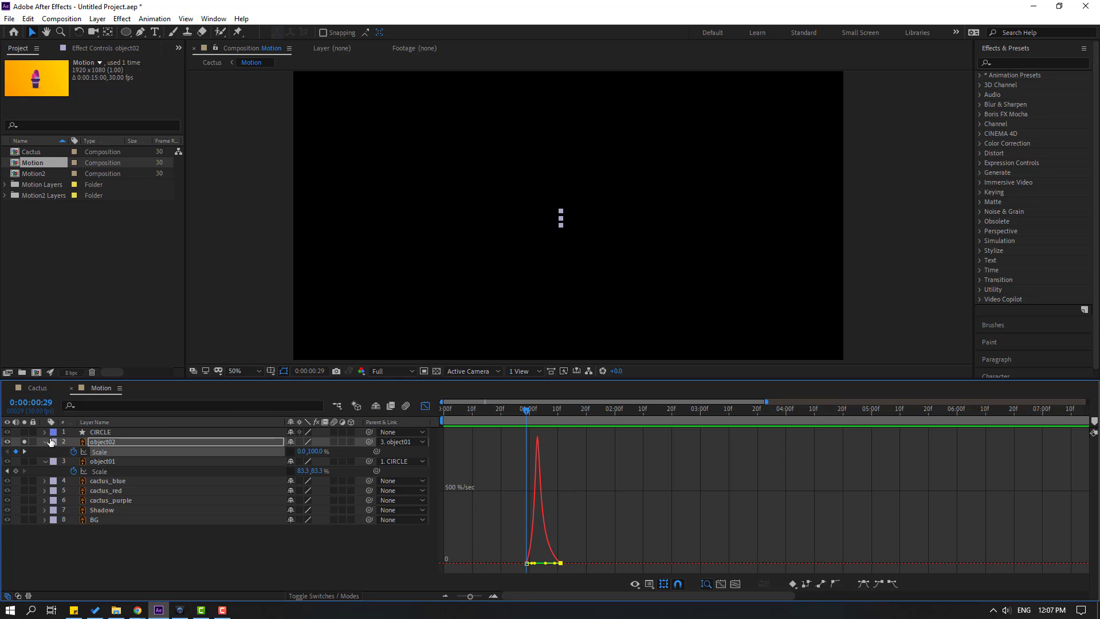
pyautogui.click(23, 442)
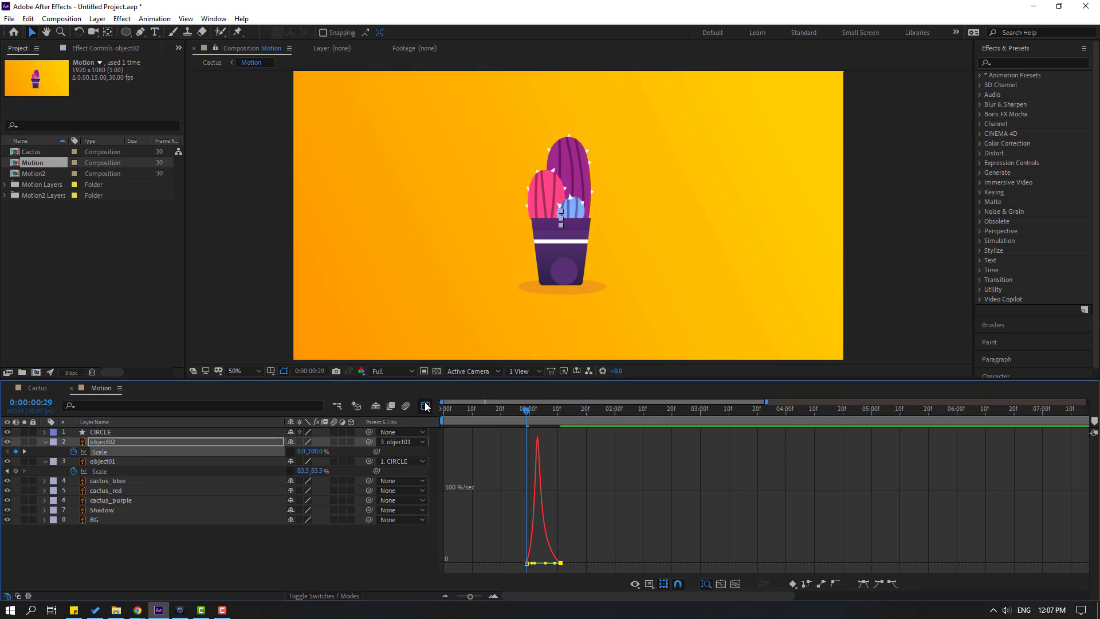
pyautogui.click(425, 406)
# Shift object02's Scale keyframes to start around frame 13 and object01's about two frames later, and preview the timing at Fit magnification
pyautogui.moveTo(525, 407); pyautogui.dragTo(481, 452)
pyautogui.click(482, 410)
pyautogui.moveTo(482, 410); pyautogui.dragTo(508, 411)
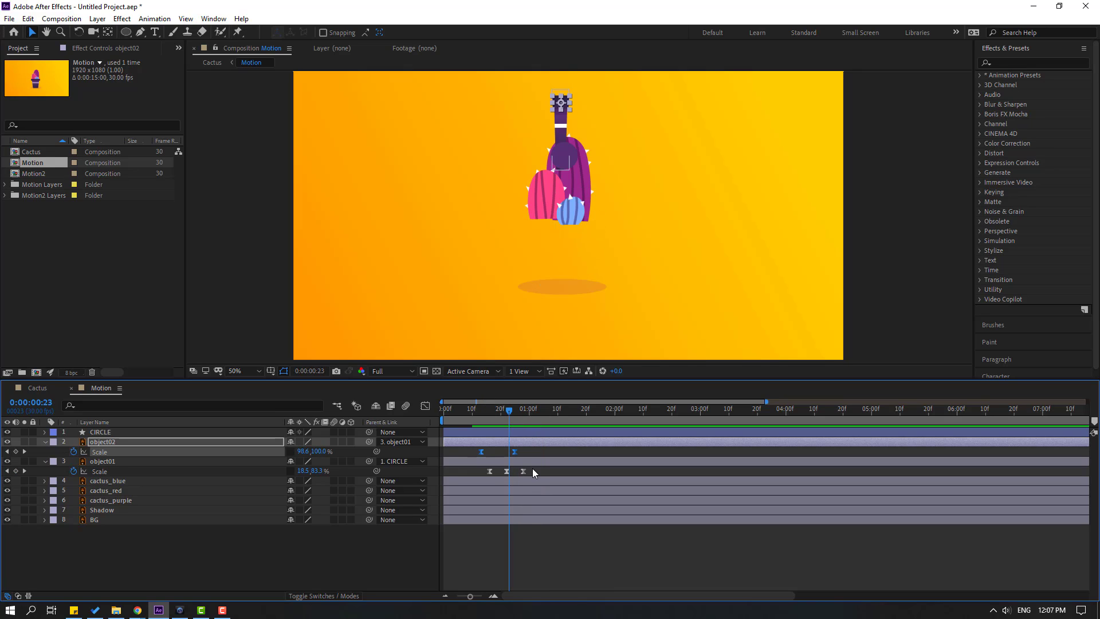
pyautogui.moveTo(534, 469); pyautogui.dragTo(495, 467)
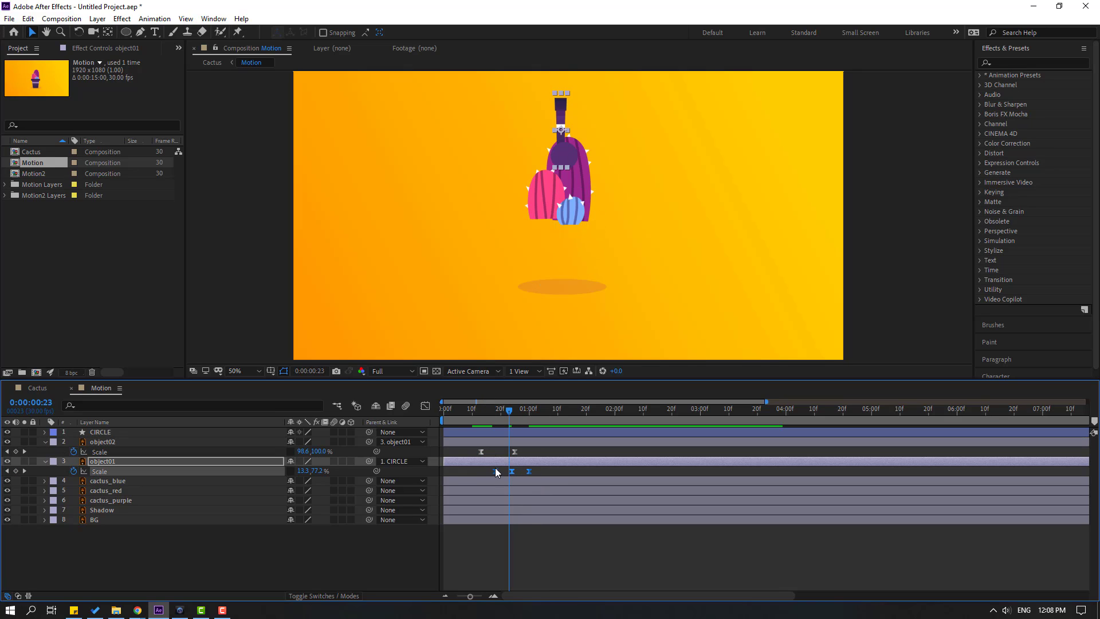
pyautogui.click(238, 371)
pyautogui.click(250, 390)
pyautogui.press('space')
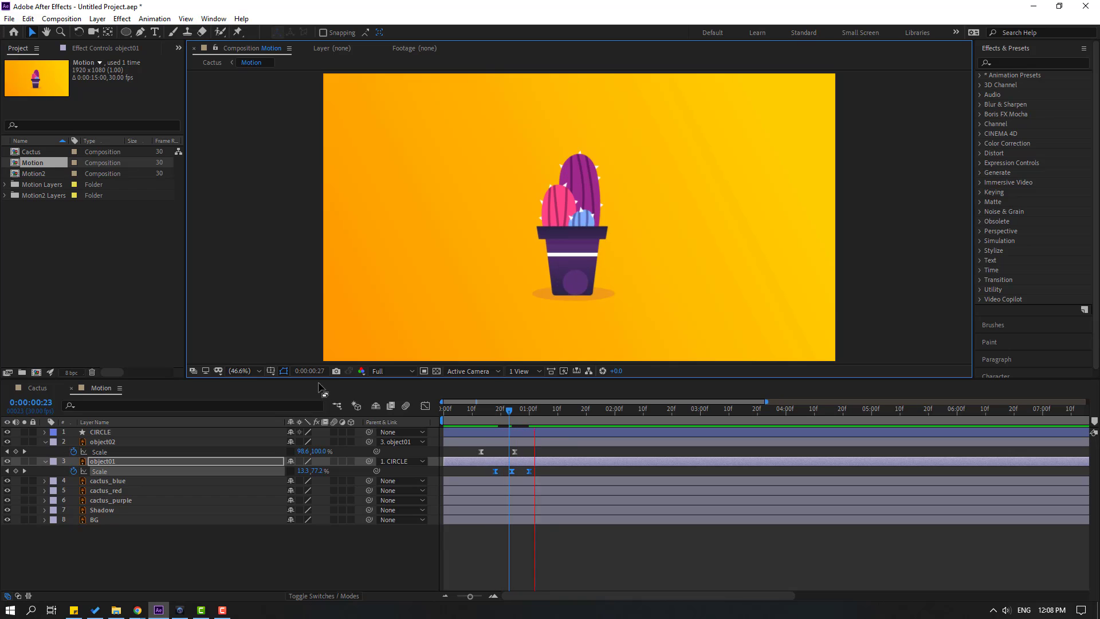
# Move object01 down at frame 24 so the narrow pot overlaps the purple circle
pyautogui.moveTo(479, 408); pyautogui.dragTo(512, 408)
pyautogui.click(178, 541)
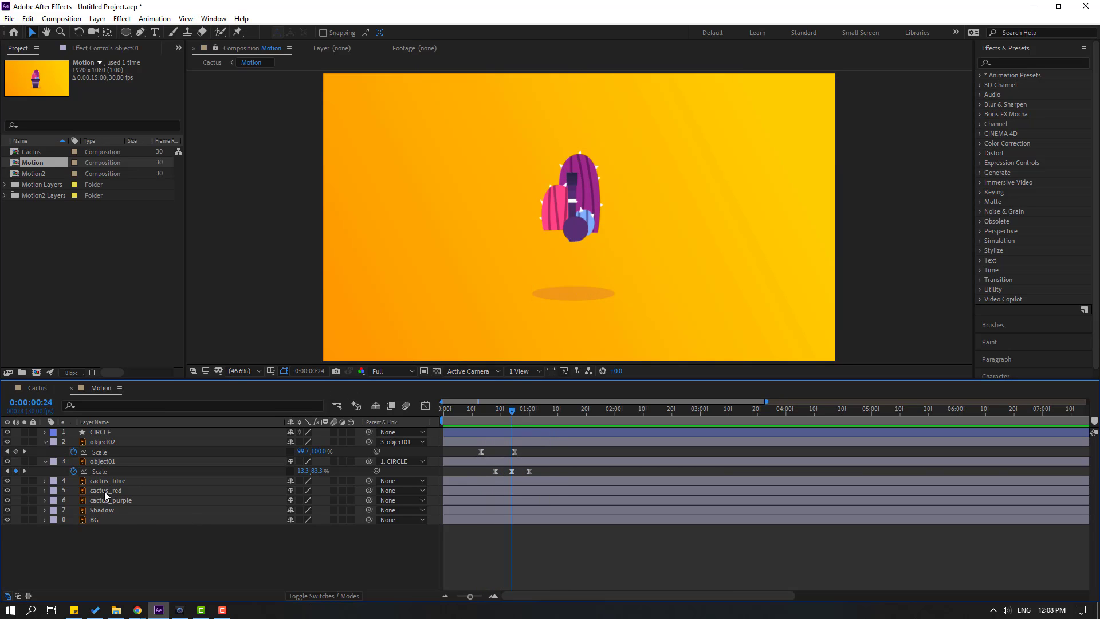
pyautogui.click(112, 461)
pyautogui.scroll(3, 530, 263)
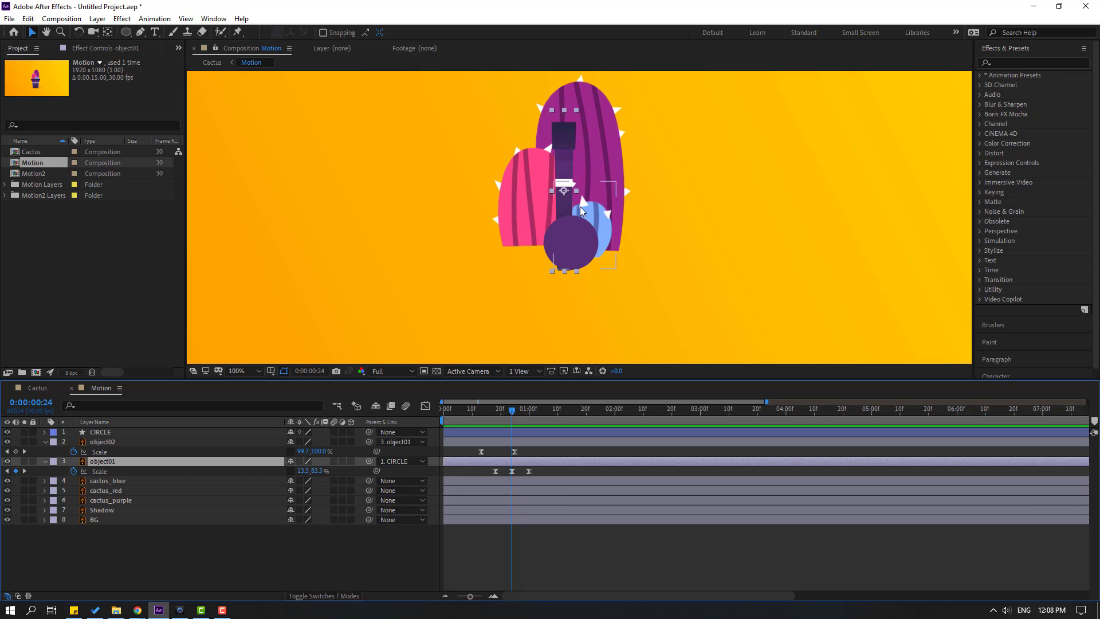
pyautogui.moveTo(567, 164); pyautogui.dragTo(575, 208)
pyautogui.press('Return')
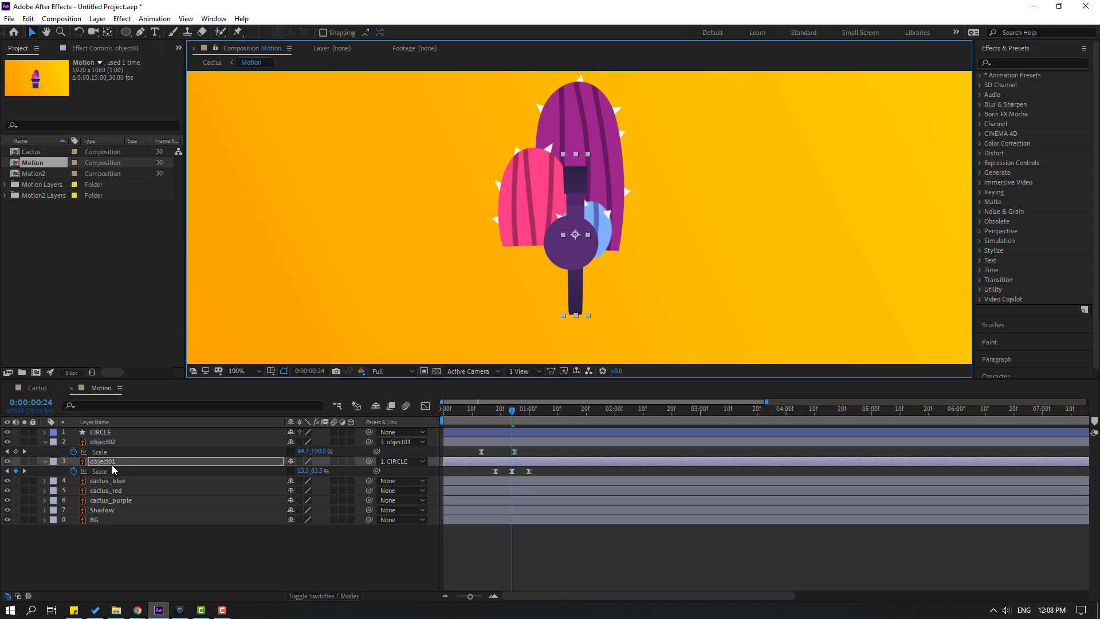
# Place the CIRCLE layer below object01, align the narrow pot horizontally with the circle, and preview the animation
pyautogui.moveTo(101, 433); pyautogui.dragTo(118, 474)
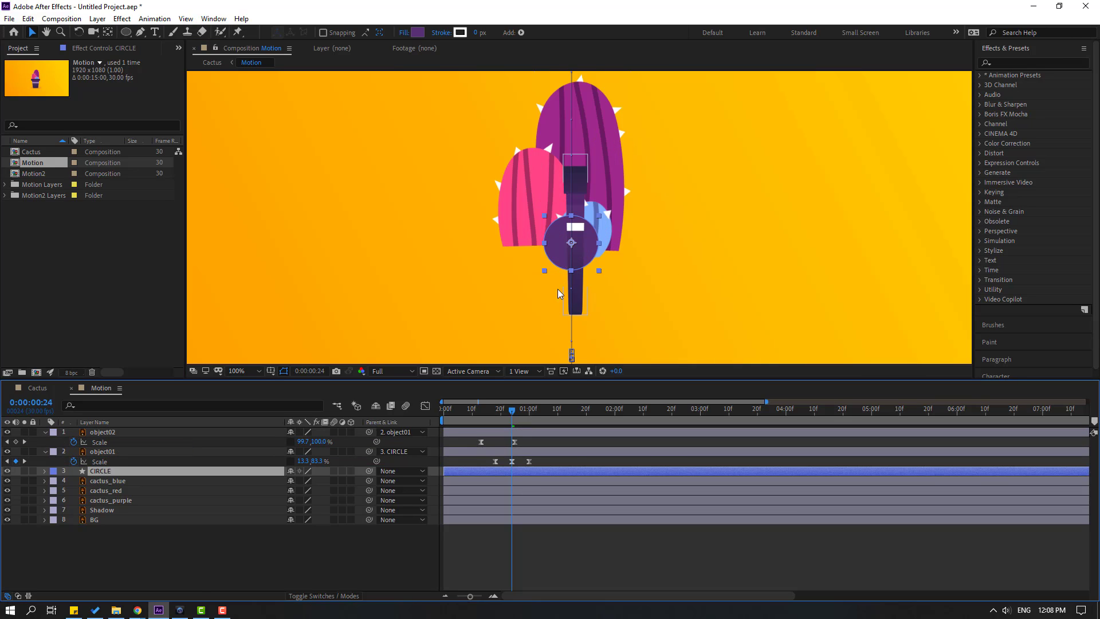
pyautogui.click(109, 452)
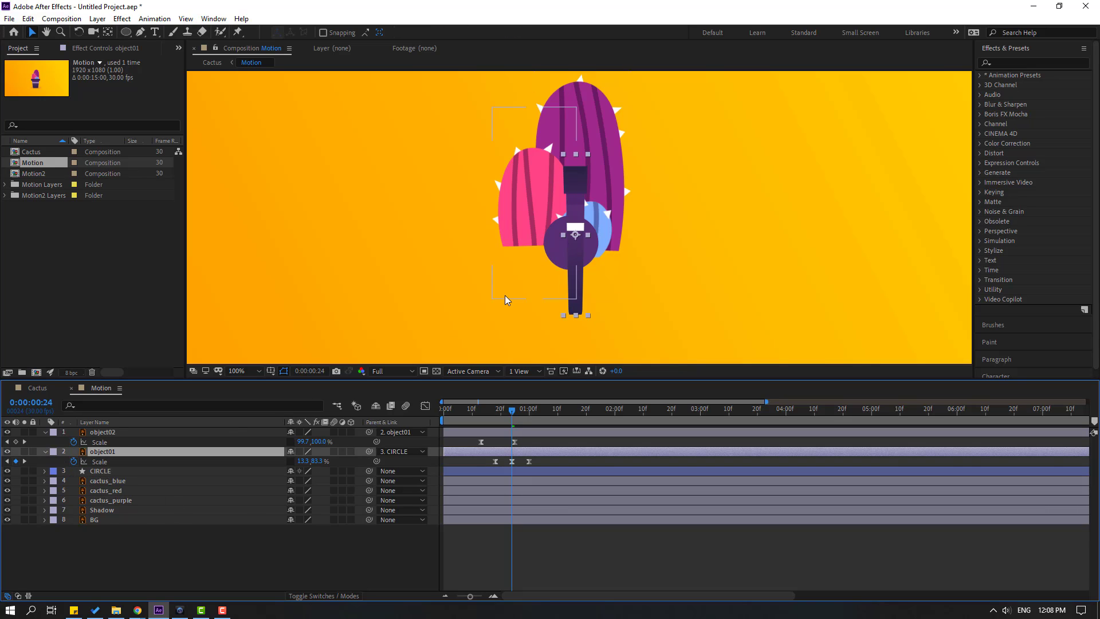
pyautogui.moveTo(574, 249); pyautogui.dragTo(568, 248)
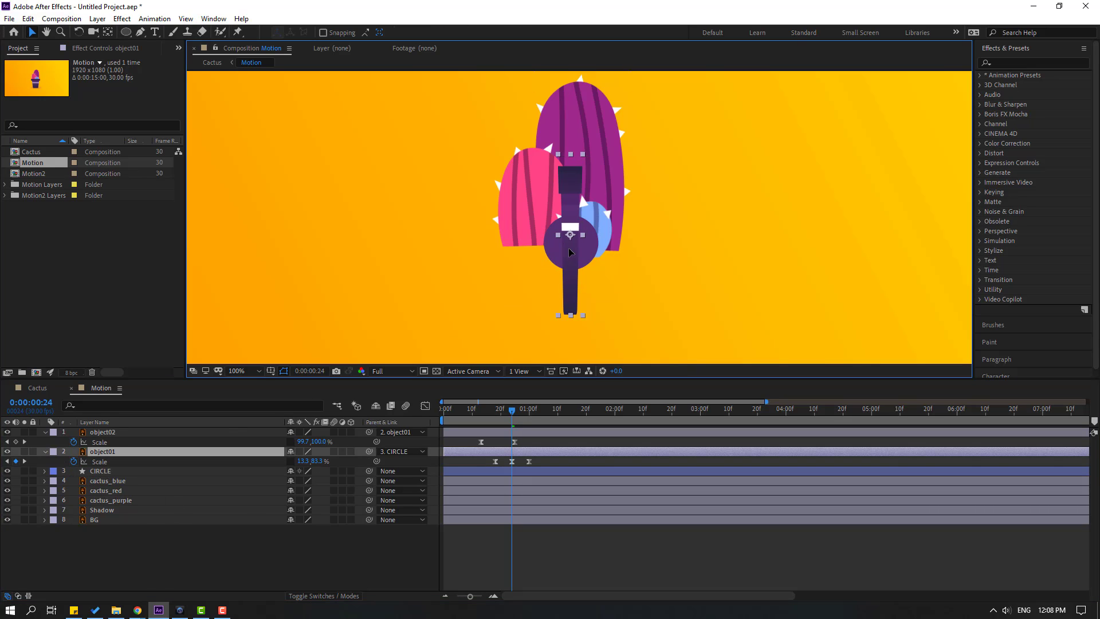
pyautogui.click(243, 370)
pyautogui.click(246, 385)
pyautogui.press('space')
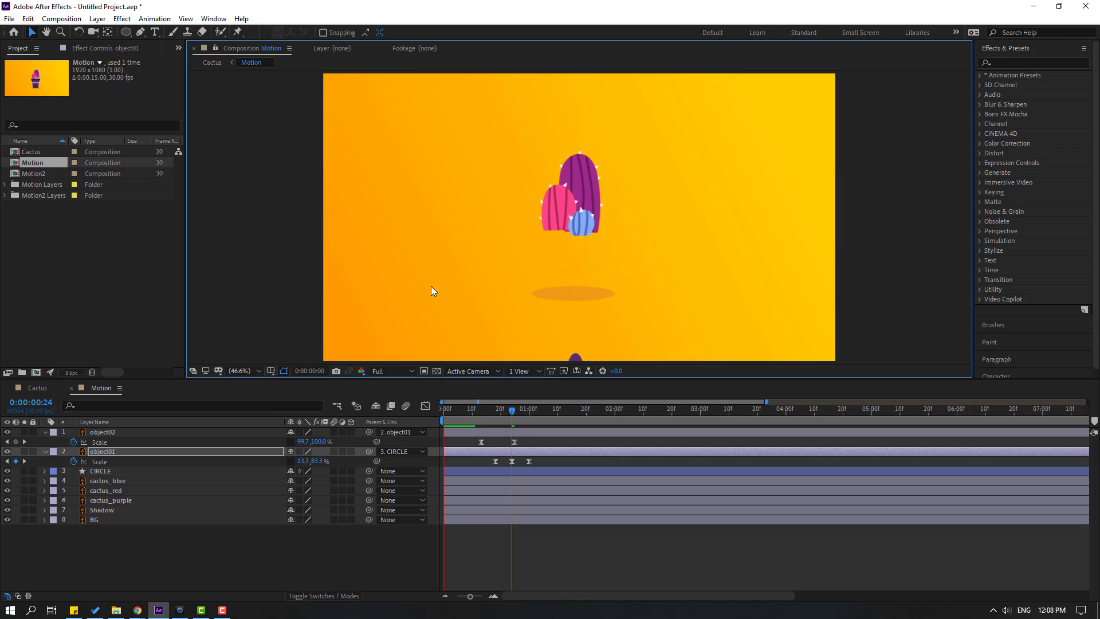
# Shift all Scale keyframes of object02 and object01 five frames earlier, starting around frames 8 and 13, and preview the timing
pyautogui.press('space')
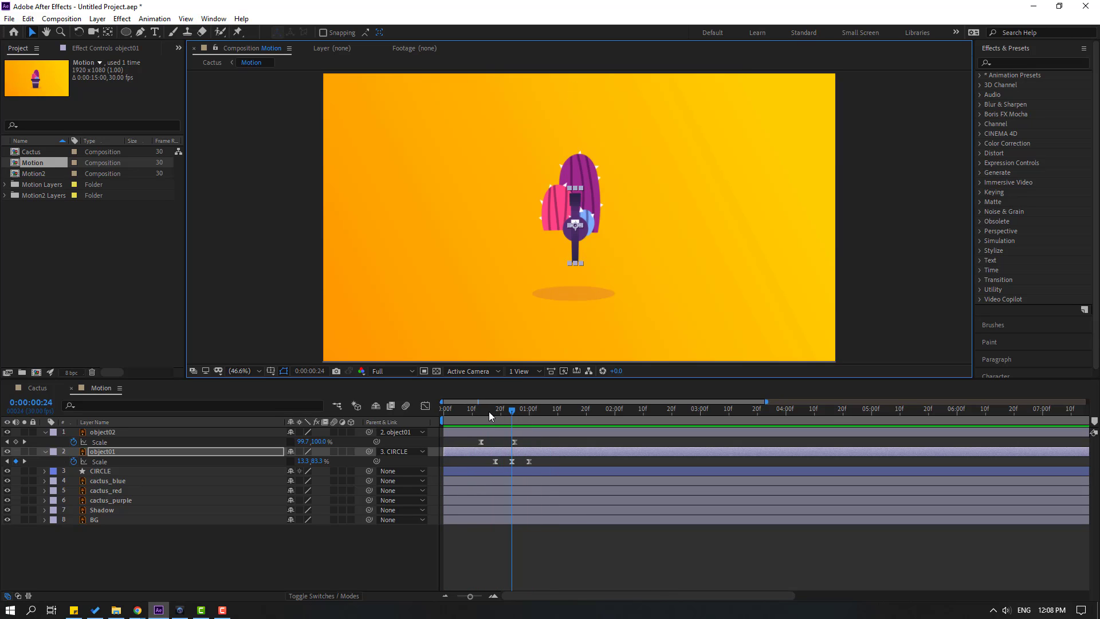
pyautogui.moveTo(489, 412); pyautogui.dragTo(472, 462)
pyautogui.click(554, 441)
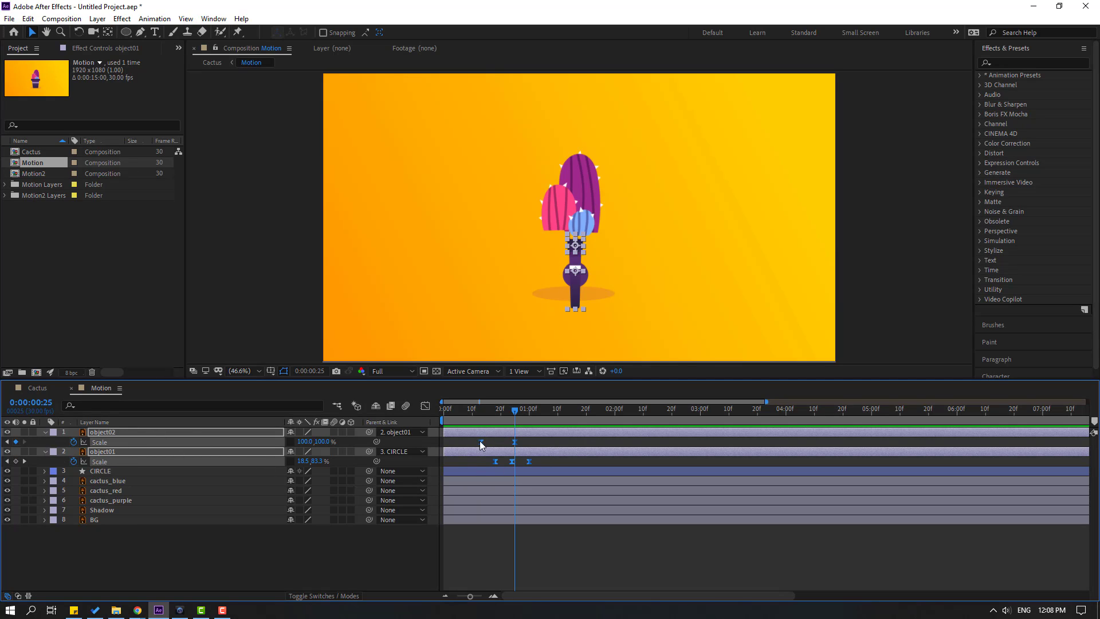
pyautogui.moveTo(479, 441); pyautogui.dragTo(459, 434)
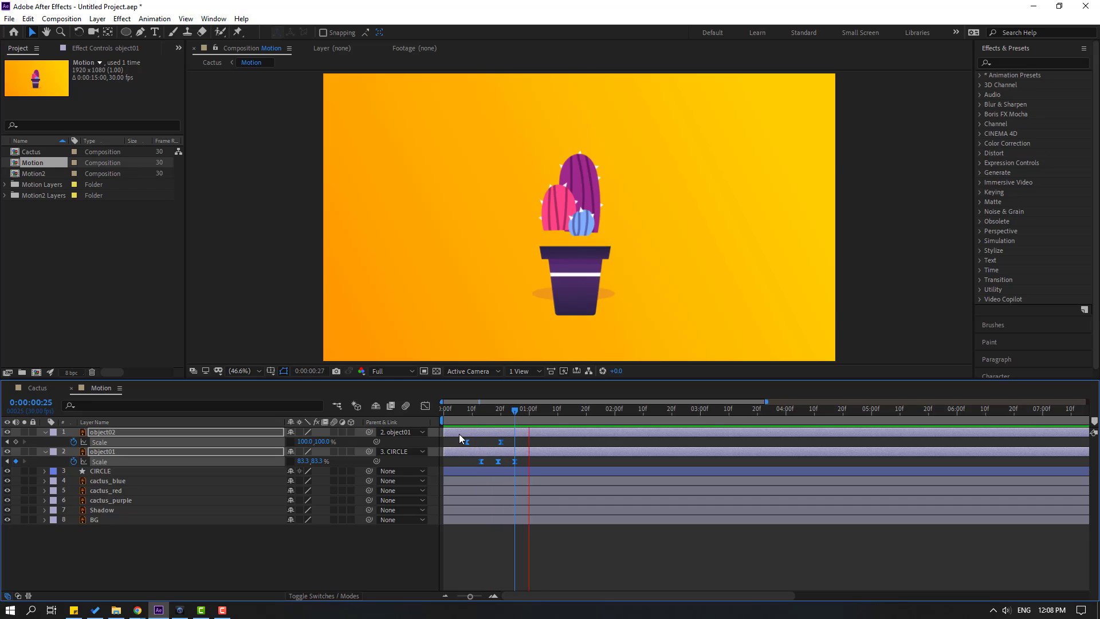
pyautogui.scroll(-2, 552, 285)
pyautogui.scroll(2, 391, 317)
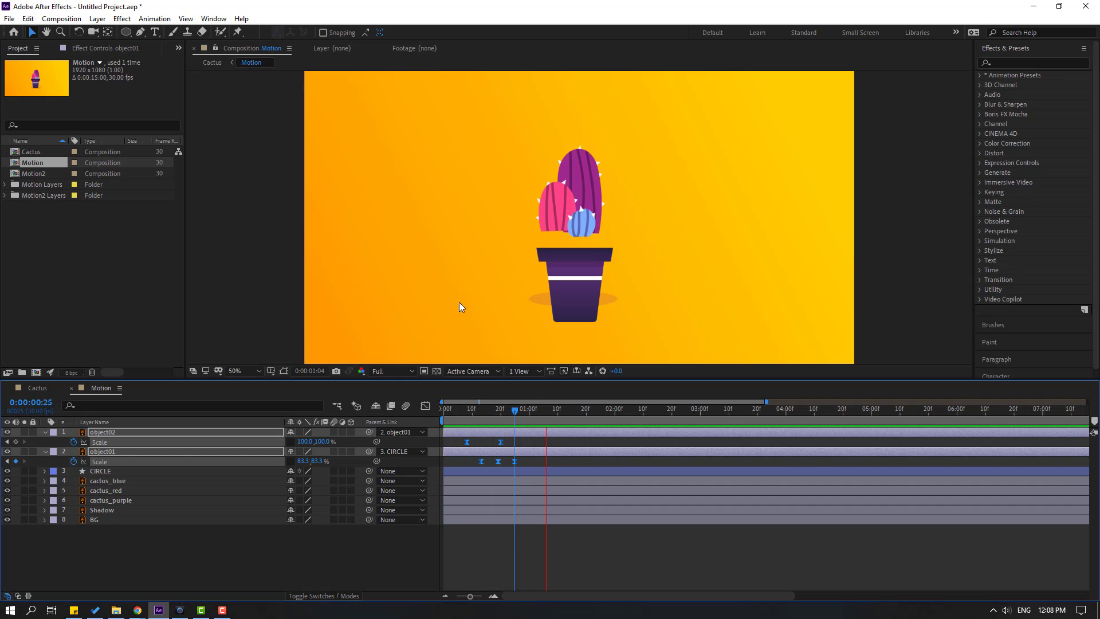
# Split the CIRCLE layer at frame 22, remove the part after the split, and preview the animation
pyautogui.click(269, 531)
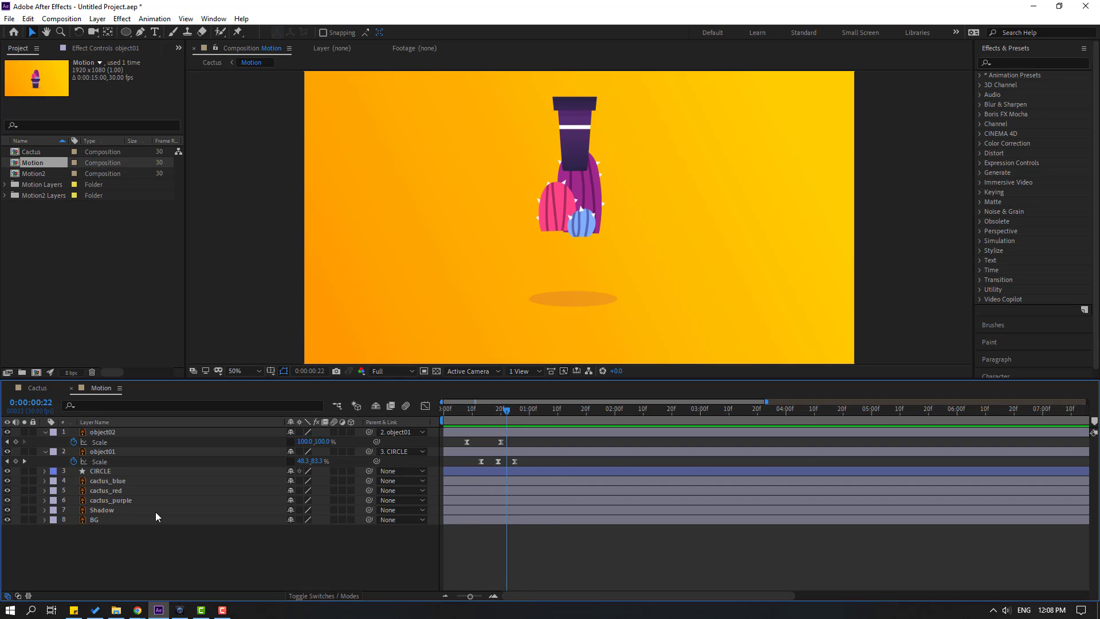
pyautogui.click(100, 472)
pyautogui.click(28, 19)
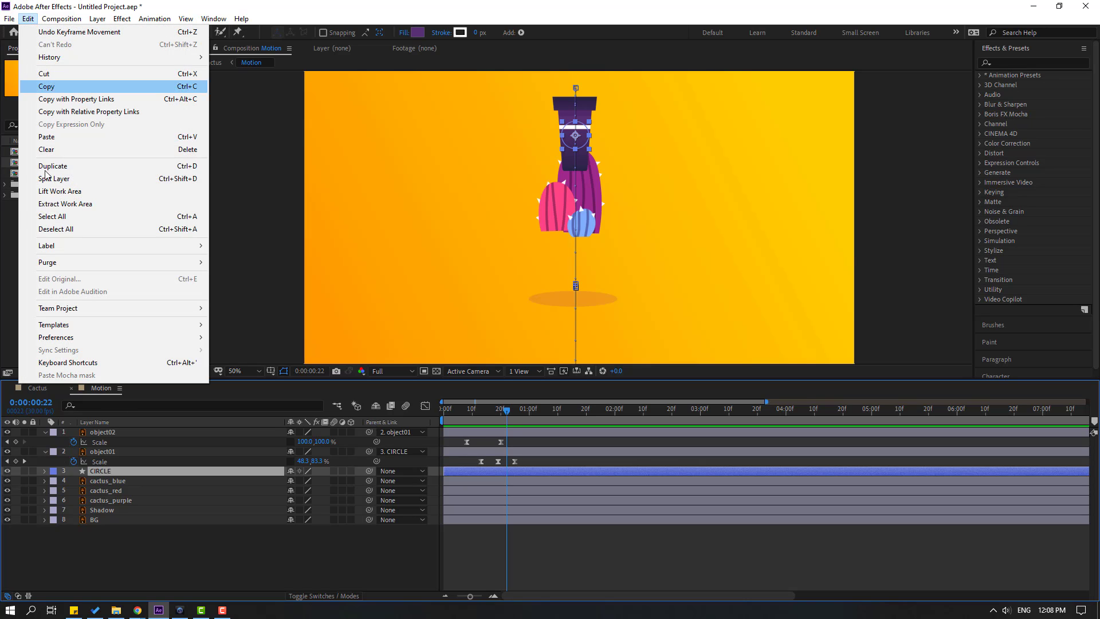
pyautogui.click(170, 179)
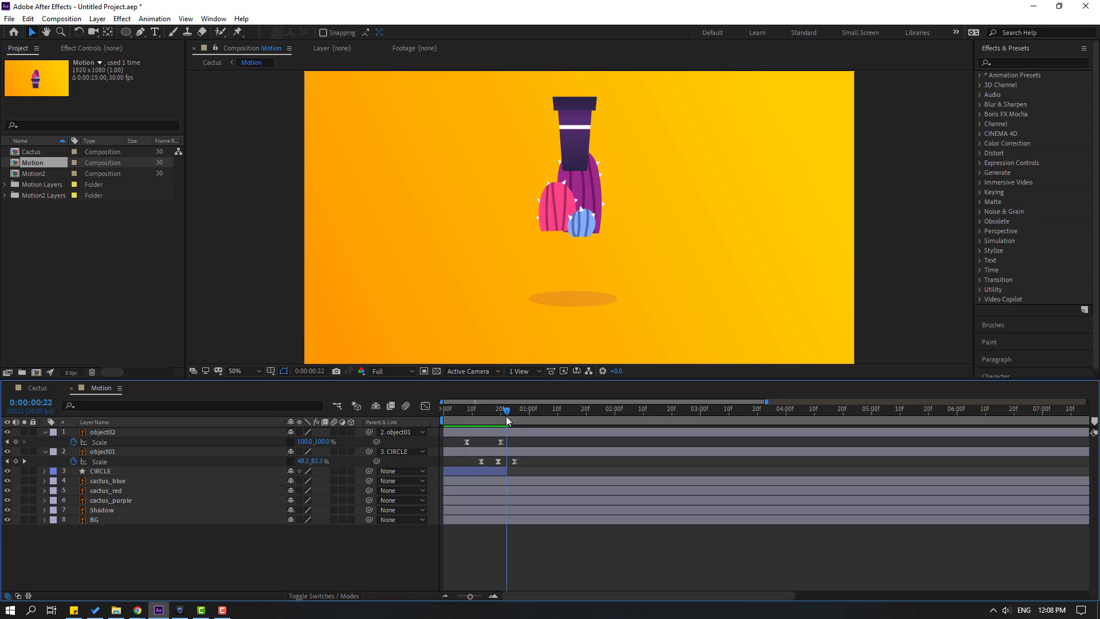
pyautogui.press('space')
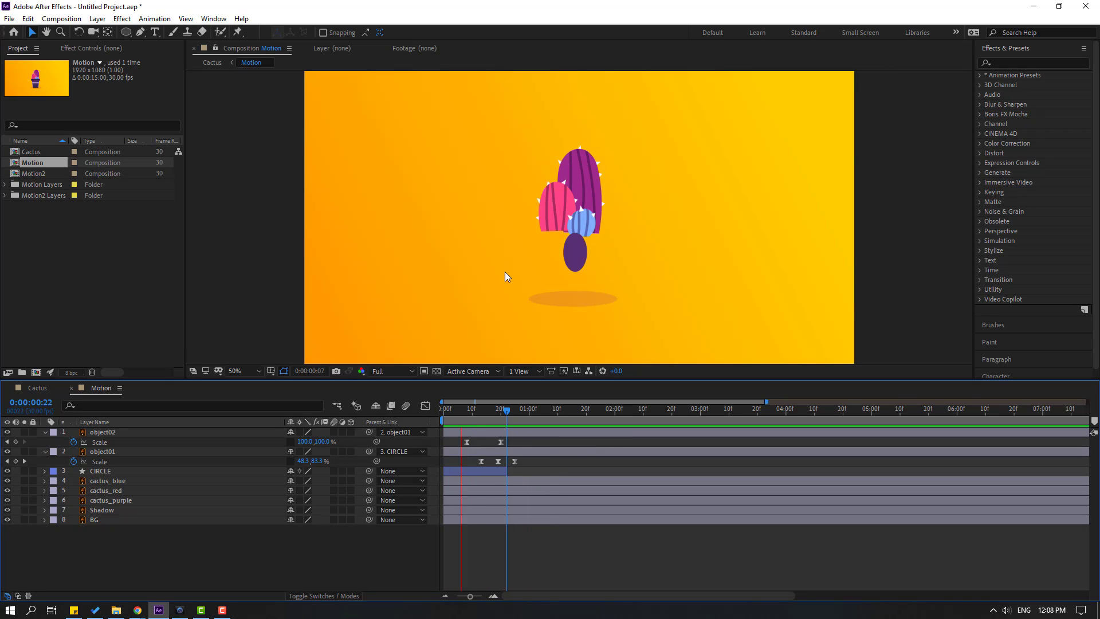
# Delete CIRCLE's last two Position keyframes, beyond 0:00:01:02, and preview the bounce with the whole composition in view
pyautogui.click(101, 472)
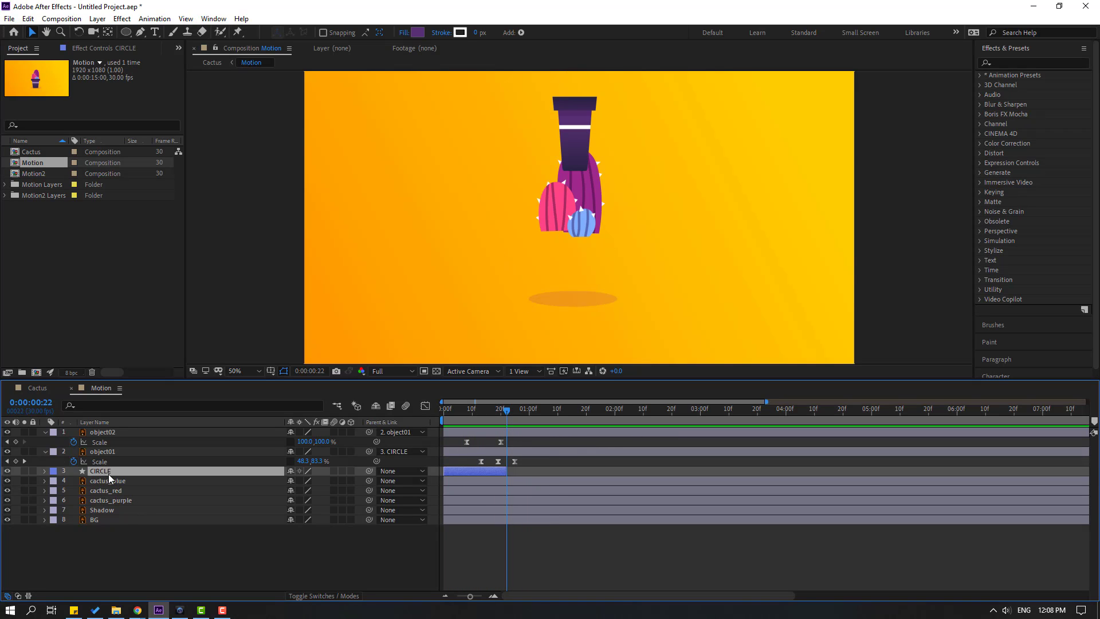
pyautogui.press('u')
pyautogui.press('=')
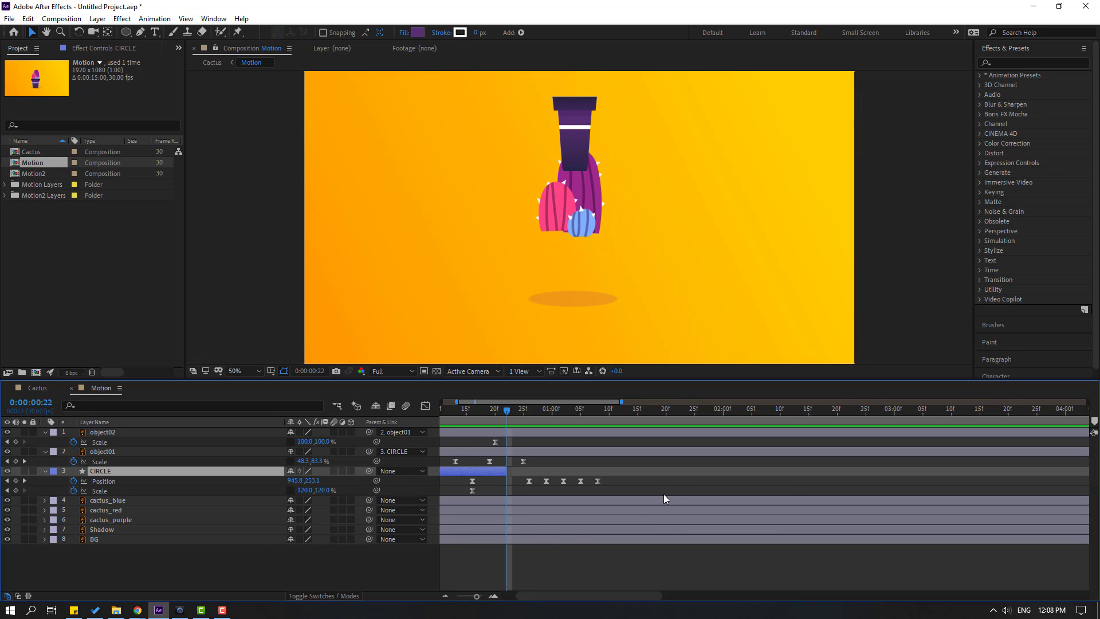
pyautogui.press('=')
pyautogui.moveTo(509, 408); pyautogui.dragTo(619, 417)
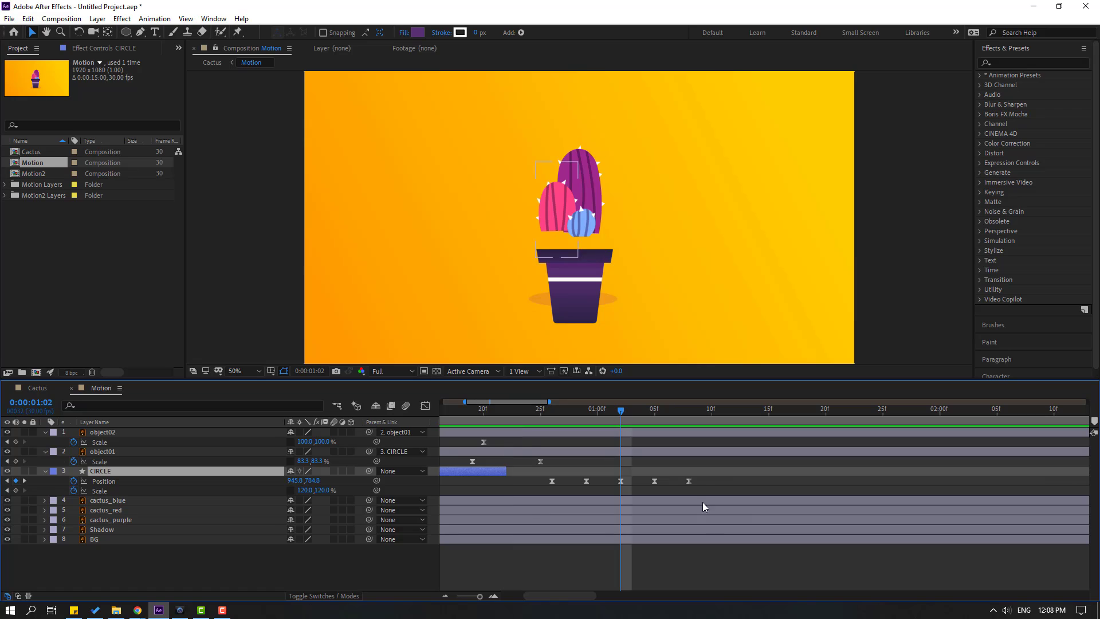
pyautogui.click(689, 481)
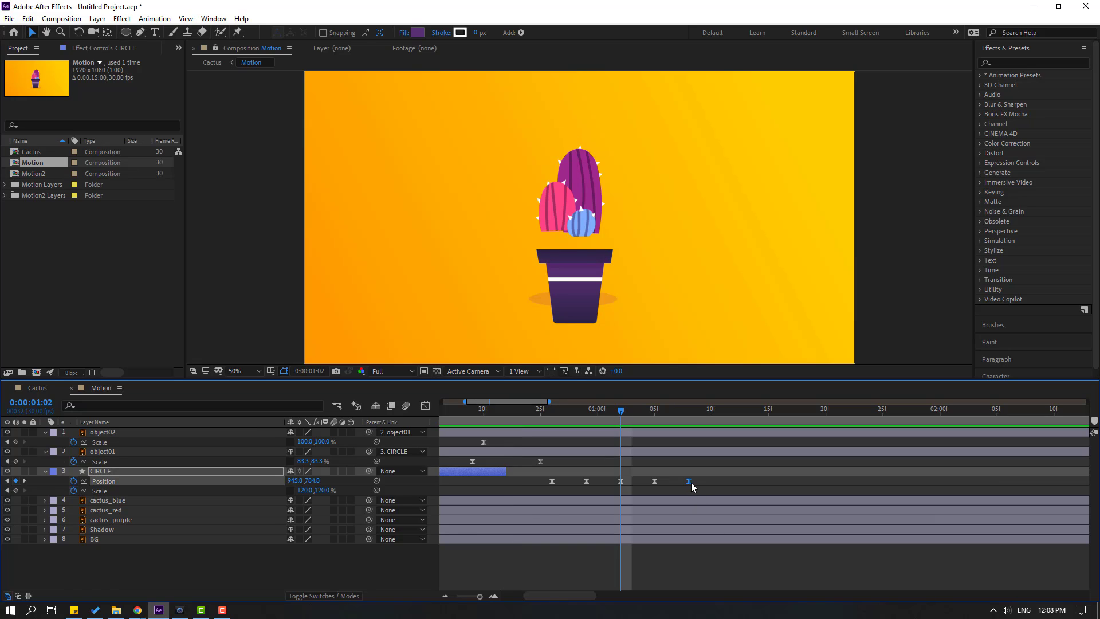
pyautogui.moveTo(689, 482); pyautogui.dragTo(650, 486)
pyautogui.press('Delete')
pyautogui.press('-')
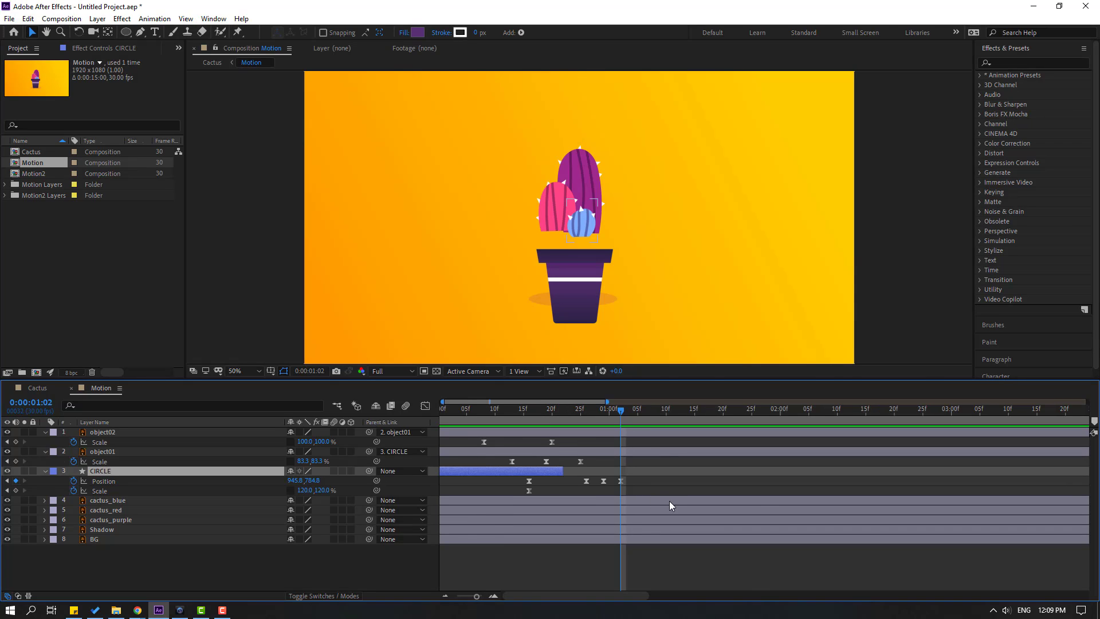
pyautogui.press('-')
pyautogui.click(243, 371)
pyautogui.click(241, 394)
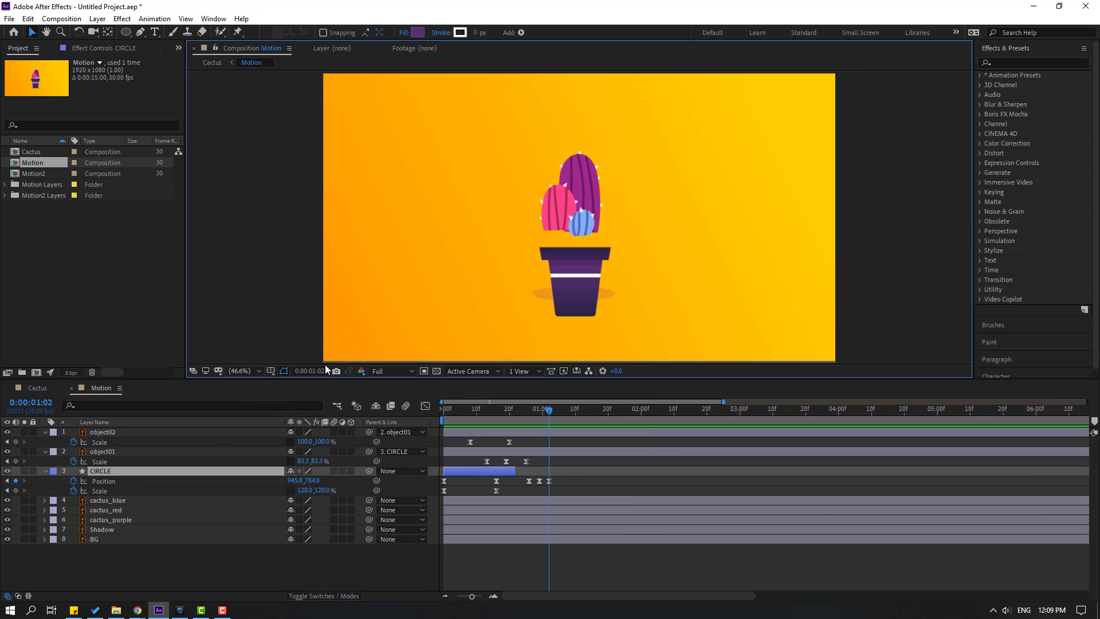
pyautogui.press('space')
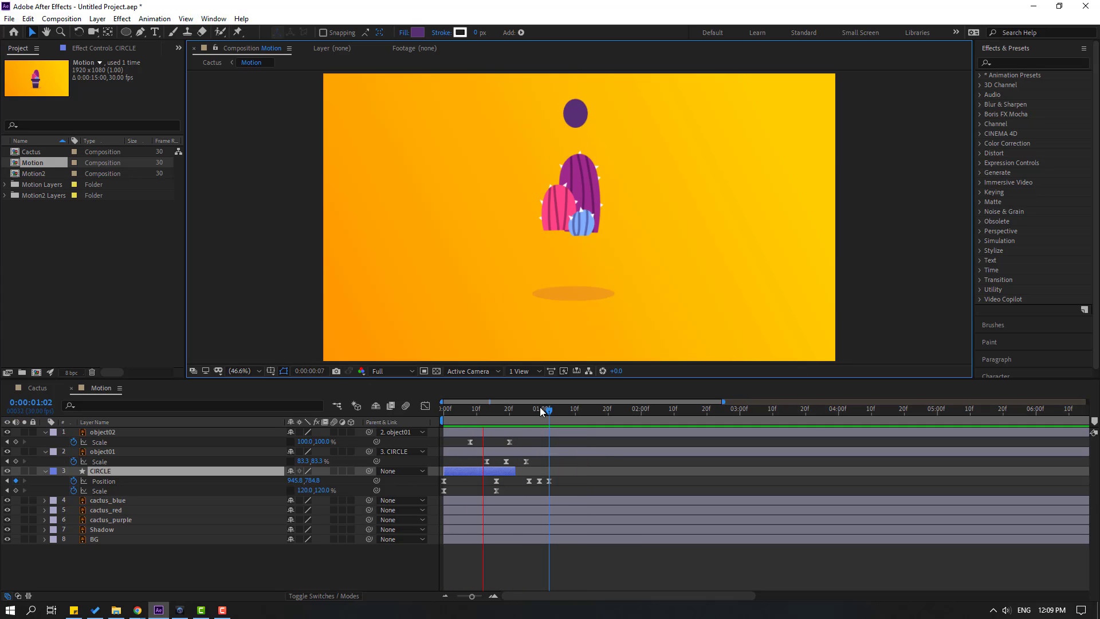
# Extend the end of the CIRCLE layer to about 0:00:01:20 and solo the layer at frame 29
pyautogui.moveTo(540, 407)
pyautogui.mouseDown()
pyautogui.moveTo(525, 408)
pyautogui.moveTo(542, 410)
pyautogui.mouseUp()
pyautogui.scroll(5, 582, 298)
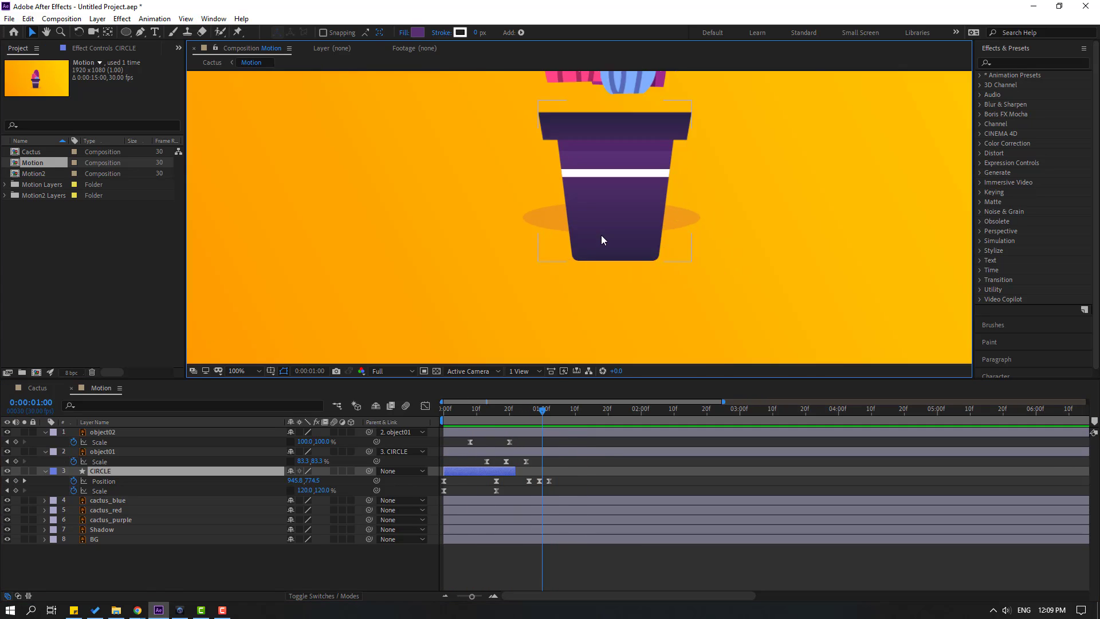
pyautogui.click(639, 304)
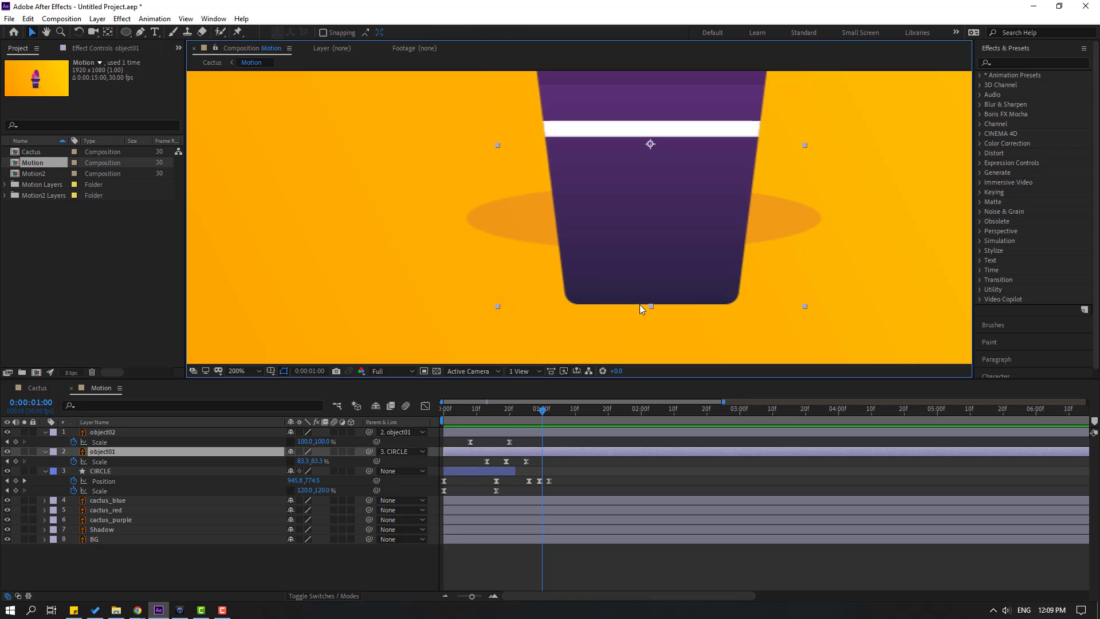
pyautogui.click(115, 473)
pyautogui.scroll(1, 758, 273)
pyautogui.moveTo(734, 305); pyautogui.dragTo(669, 229)
pyautogui.click(539, 410)
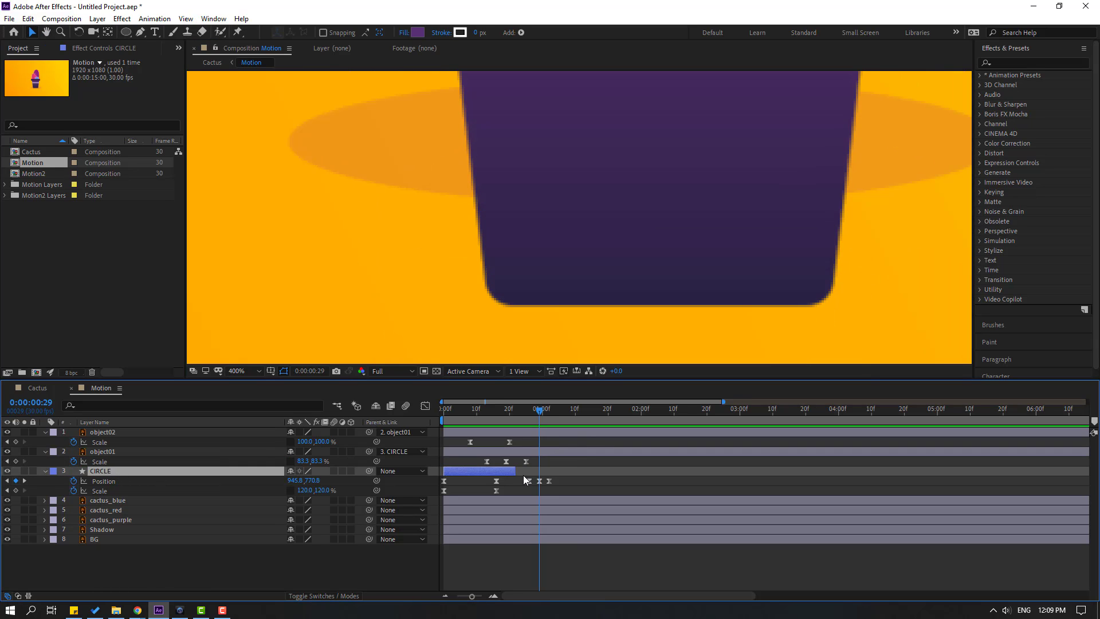
pyautogui.moveTo(534, 469); pyautogui.dragTo(607, 470)
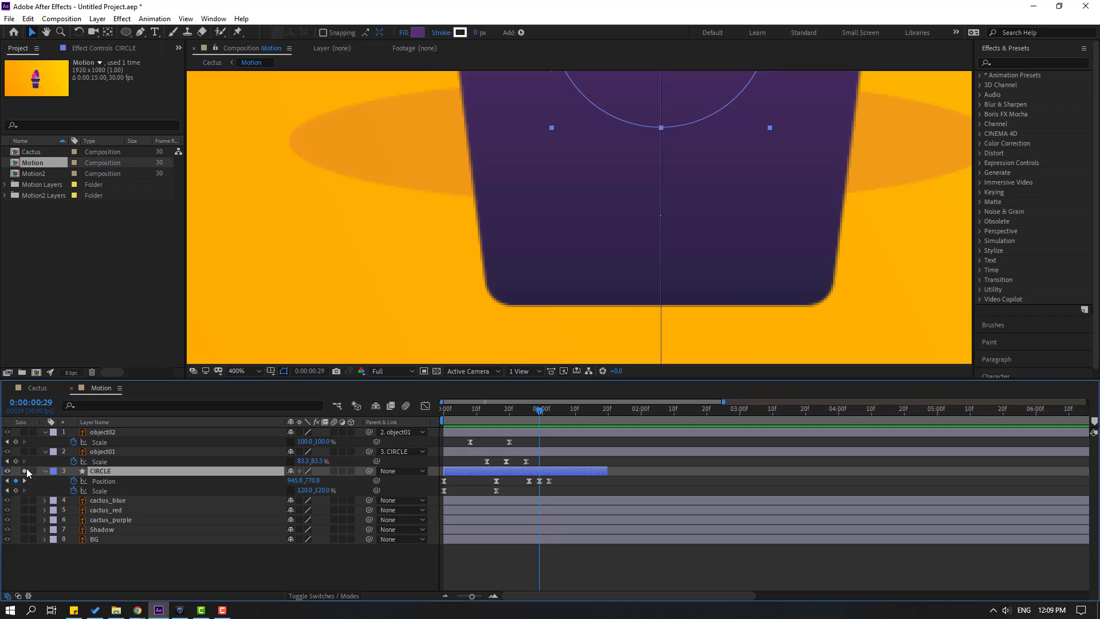
pyautogui.click(24, 470)
pyautogui.moveTo(748, 182); pyautogui.dragTo(668, 269)
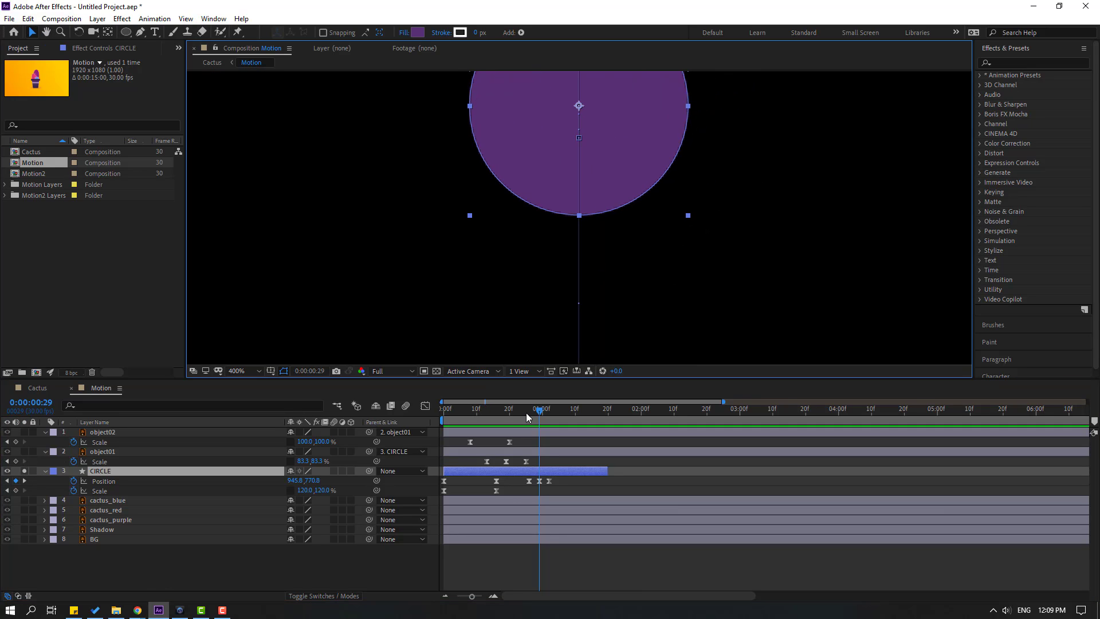
# Nudge the circle down at its frame 29 Position keyframe to a vertical position of about 778.3, and preview the soloed bounce
pyautogui.moveTo(529, 413); pyautogui.dragTo(539, 414)
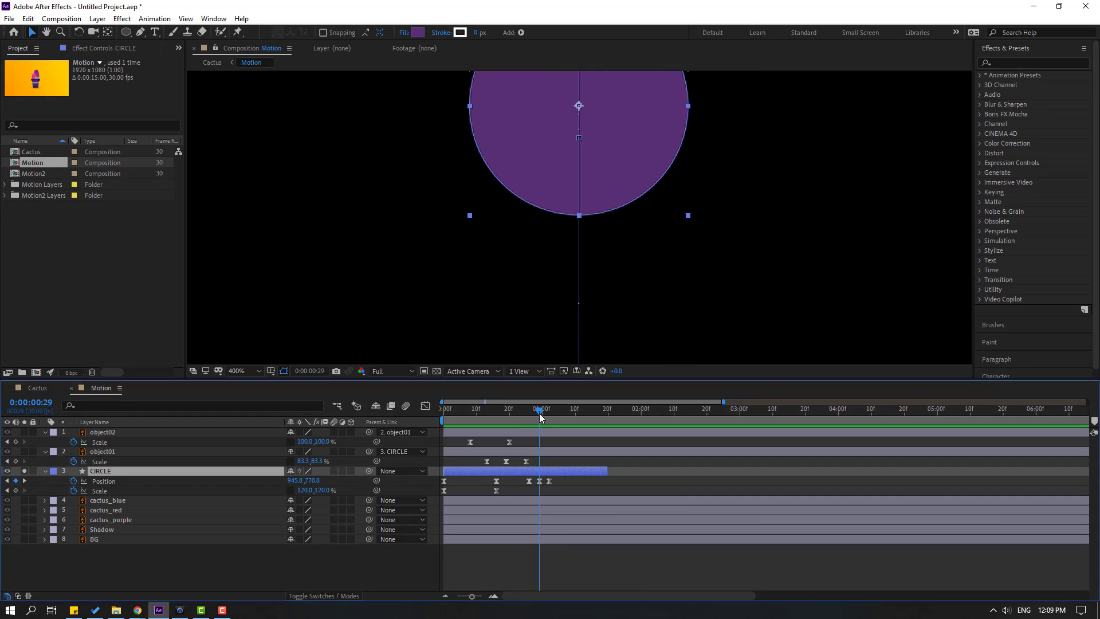
pyautogui.click(541, 482)
pyautogui.press('Down')
pyautogui.press('Down')
pyautogui.press('Down')
pyautogui.press('Down')
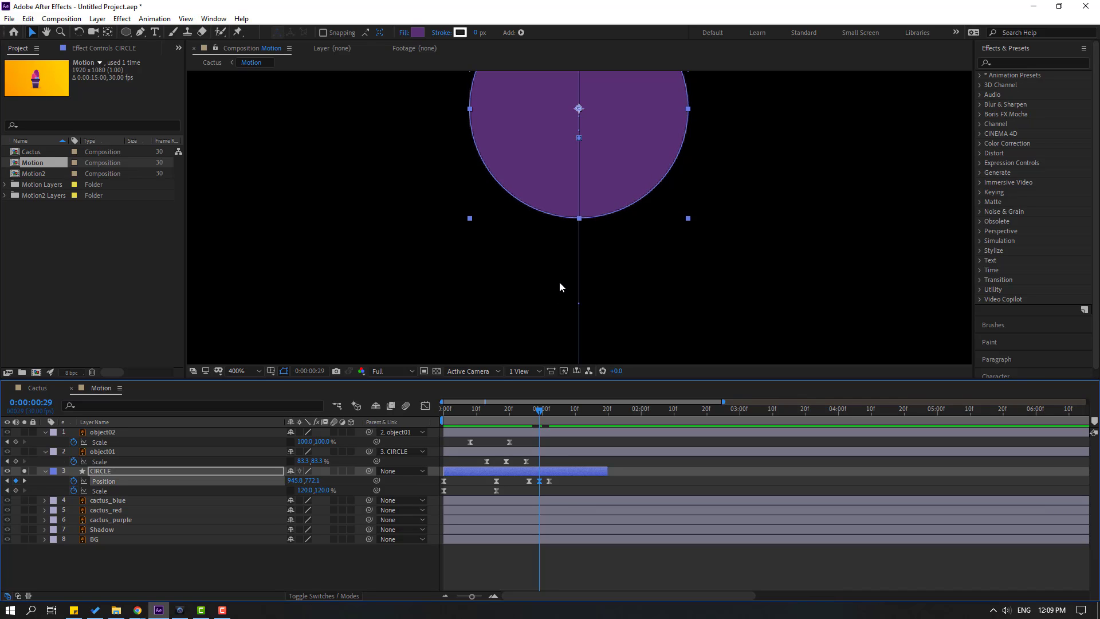
pyautogui.press('Down')
pyautogui.press('Down')
pyautogui.press('Down')
pyautogui.press('Down')
pyautogui.press('Down')
pyautogui.press('Down')
pyautogui.press('Down')
pyautogui.press('Down')
pyautogui.press('Down')
pyautogui.press('Down')
pyautogui.press('Down')
pyautogui.press('Down')
pyautogui.press('Down')
pyautogui.press('Down')
pyautogui.scroll(-2, 555, 282)
pyautogui.press('space')
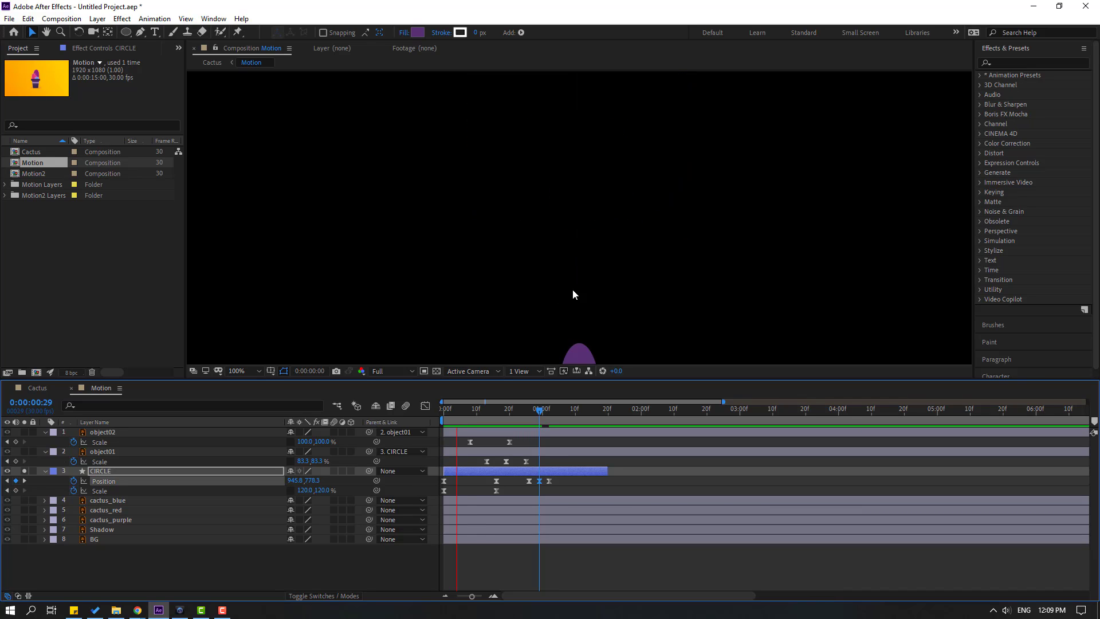
pyautogui.scroll(-2, 627, 296)
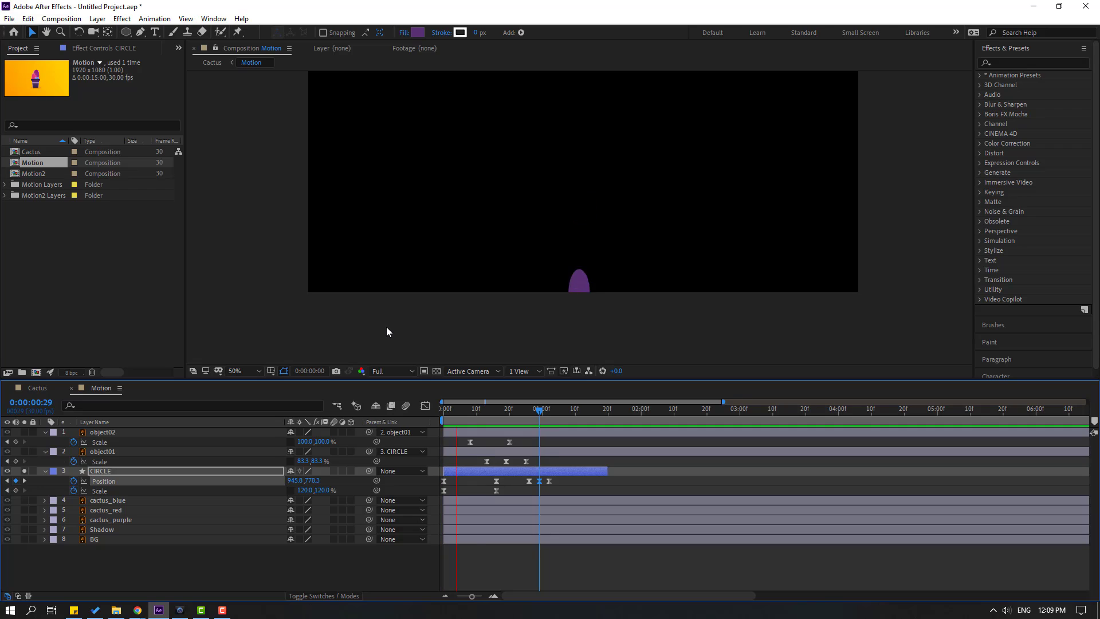
pyautogui.press('space')
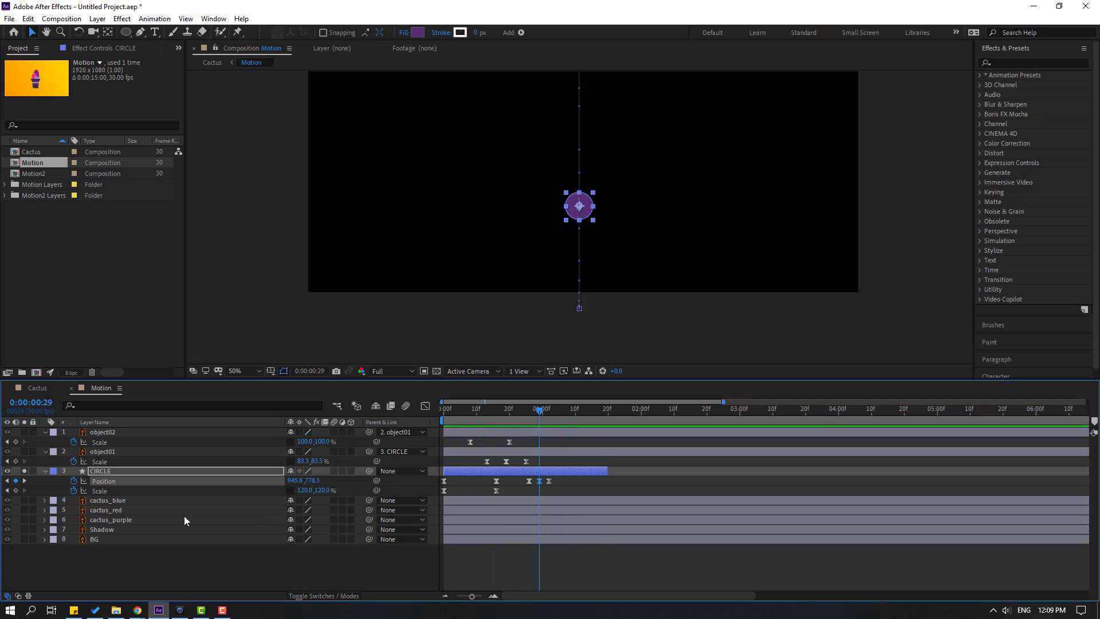
# Turn off solo for CIRCLE and trim the layer's end back to about frame 26
pyautogui.click(27, 471)
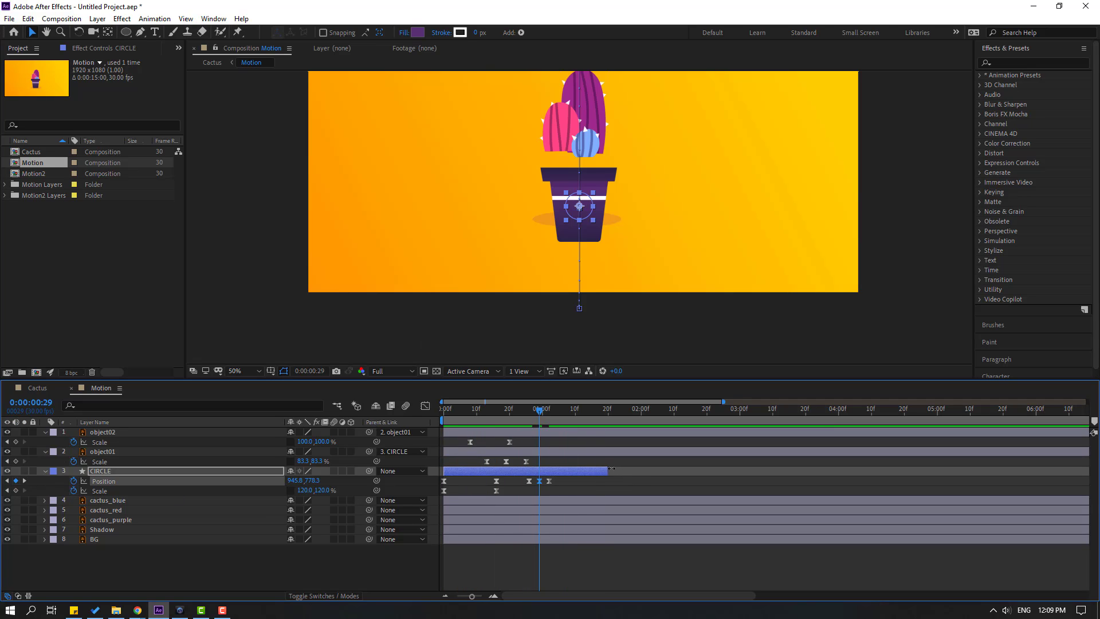
pyautogui.moveTo(611, 468); pyautogui.dragTo(533, 472)
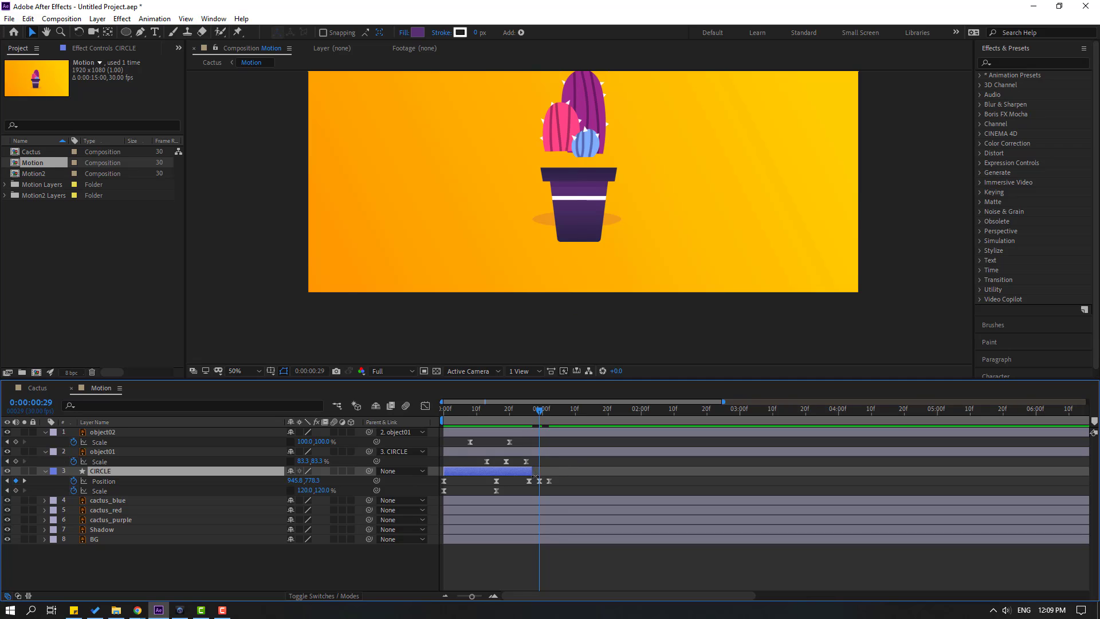
pyautogui.click(574, 478)
pyautogui.click(239, 371)
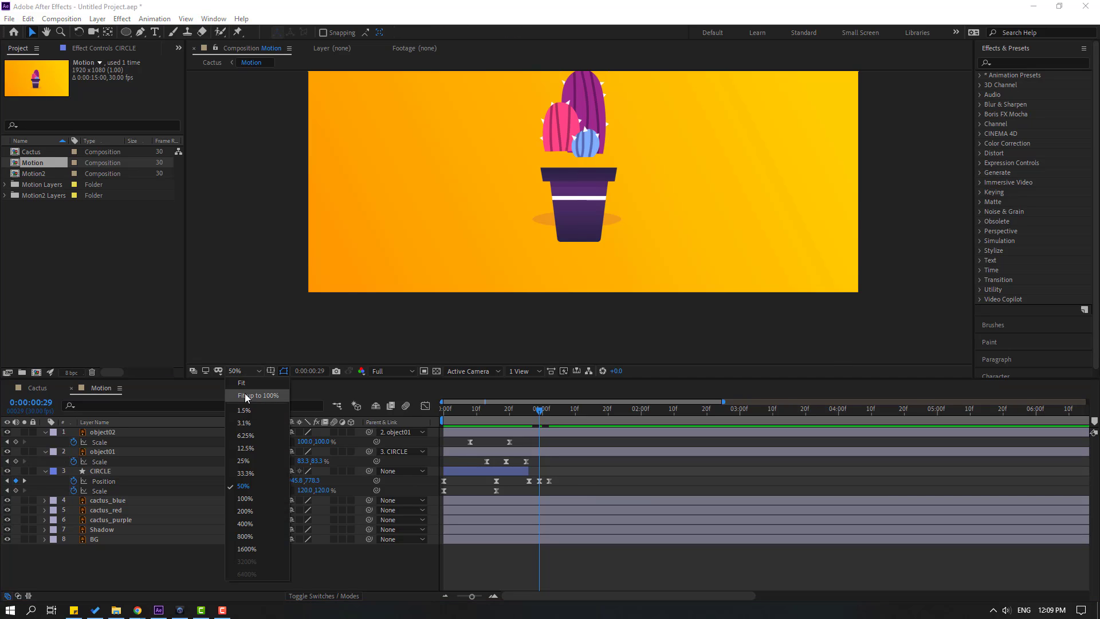
pyautogui.click(245, 393)
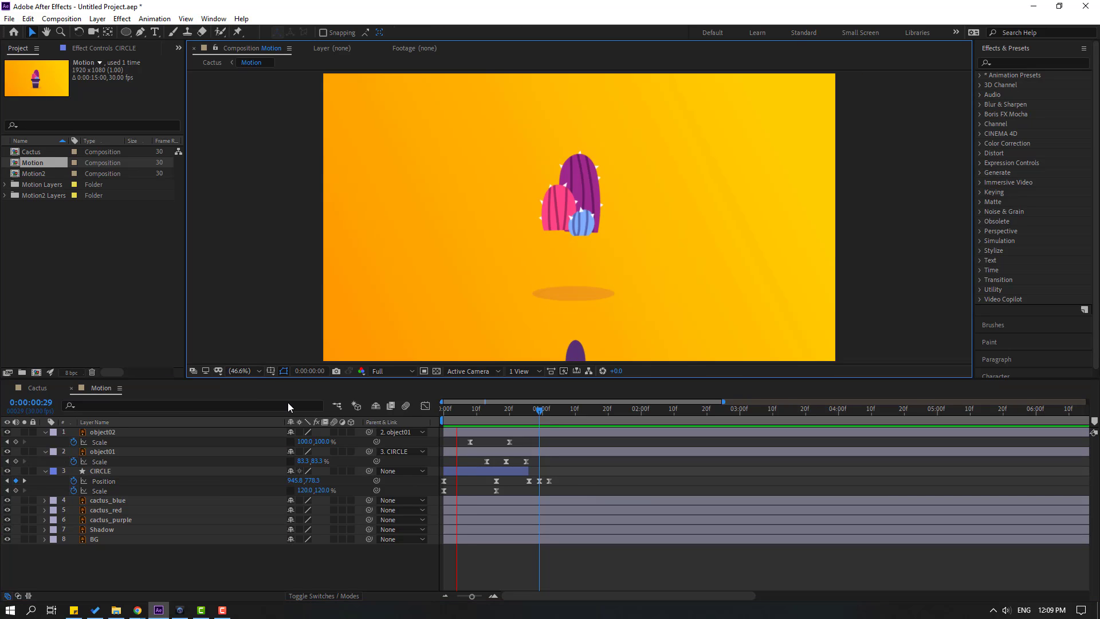
# Select CIRCLE's last three Position keyframes and, at 0:00:01:02, raise them together to a vertical position of about 705 so the pot sits on the shadow
pyautogui.click(98, 472)
pyautogui.click(516, 410)
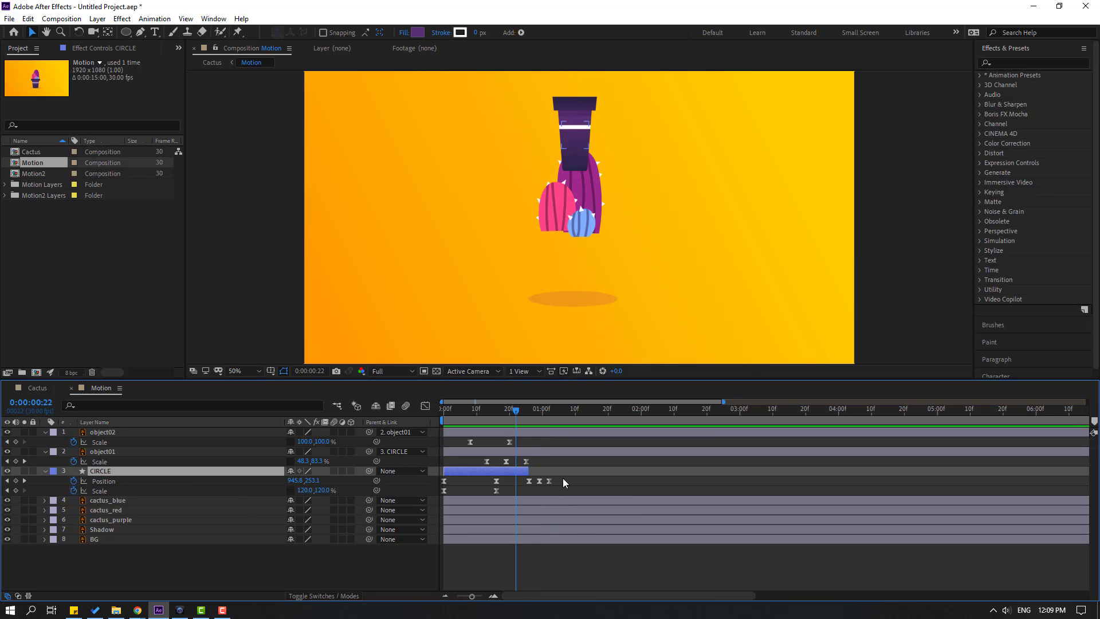
pyautogui.moveTo(563, 477); pyautogui.dragTo(524, 484)
pyautogui.moveTo(515, 418); pyautogui.dragTo(549, 407)
pyautogui.scroll(1, 441, 350)
pyautogui.moveTo(402, 265); pyautogui.dragTo(409, 193)
pyautogui.scroll(-1, 409, 193)
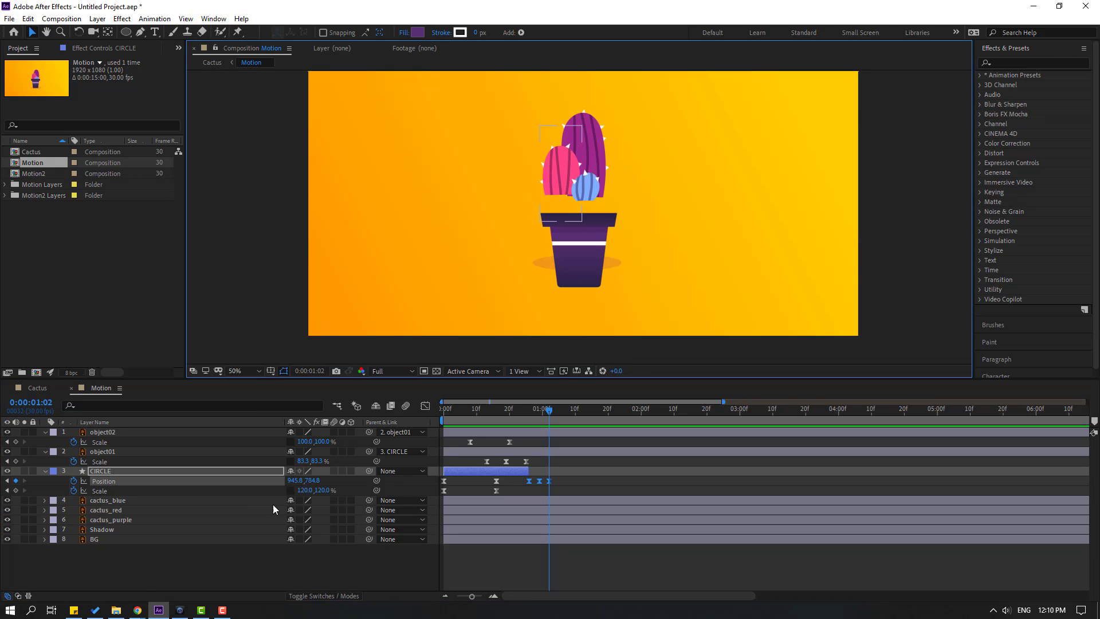
pyautogui.moveTo(312, 480); pyautogui.dragTo(258, 496)
# Preview the animation and examine how the pot lands relative to the shadow and cacti
pyautogui.press('space')
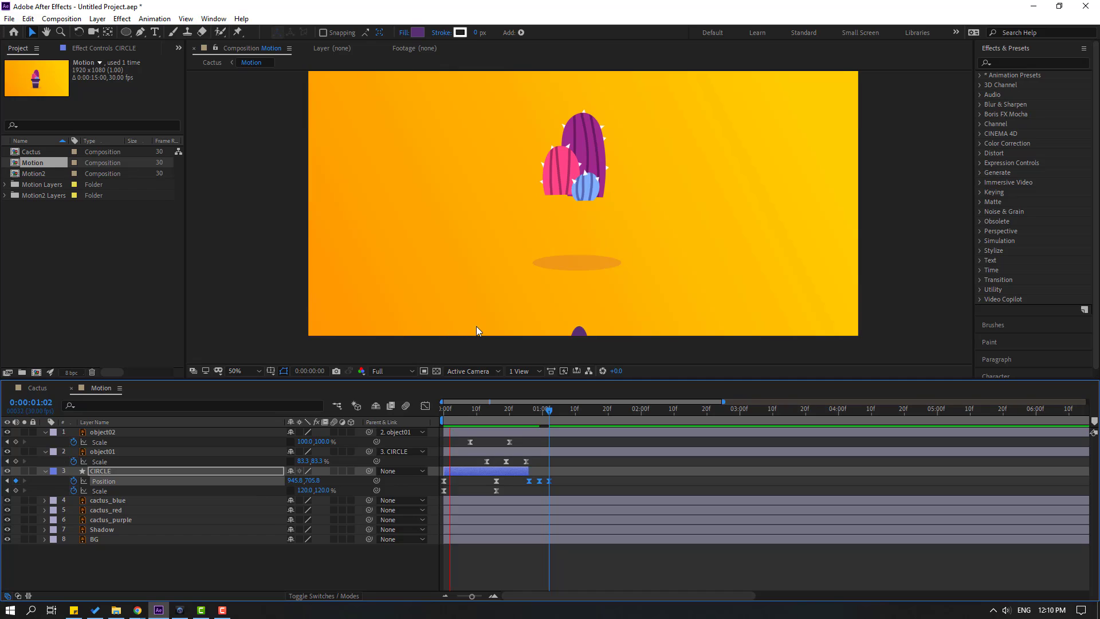
pyautogui.scroll(-2, 497, 329)
pyautogui.press('space')
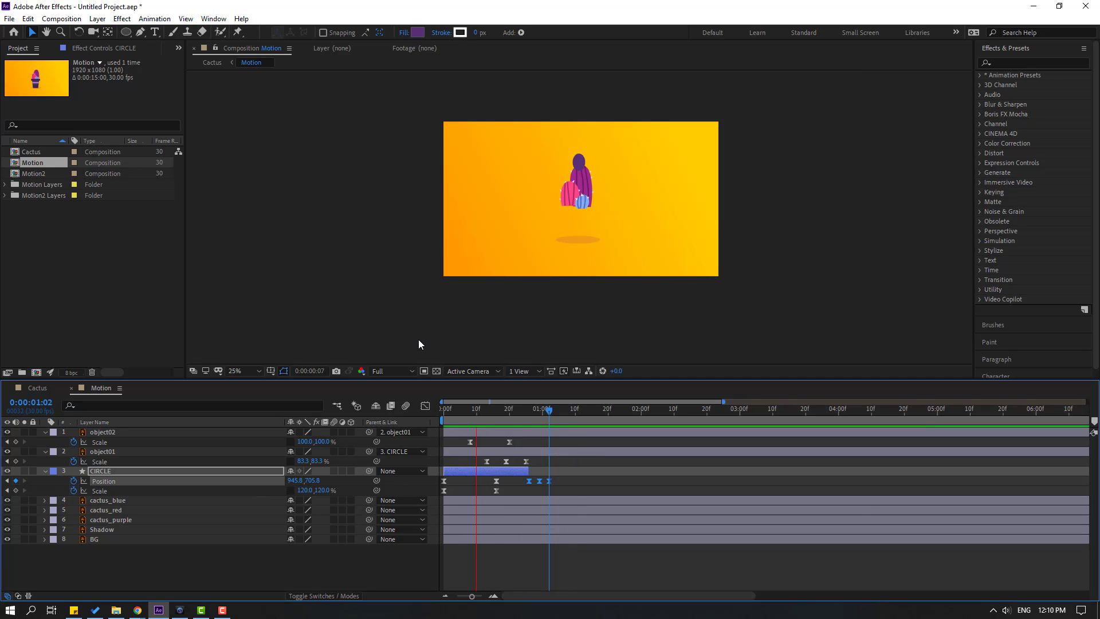
pyautogui.press('space')
pyautogui.scroll(3, 419, 339)
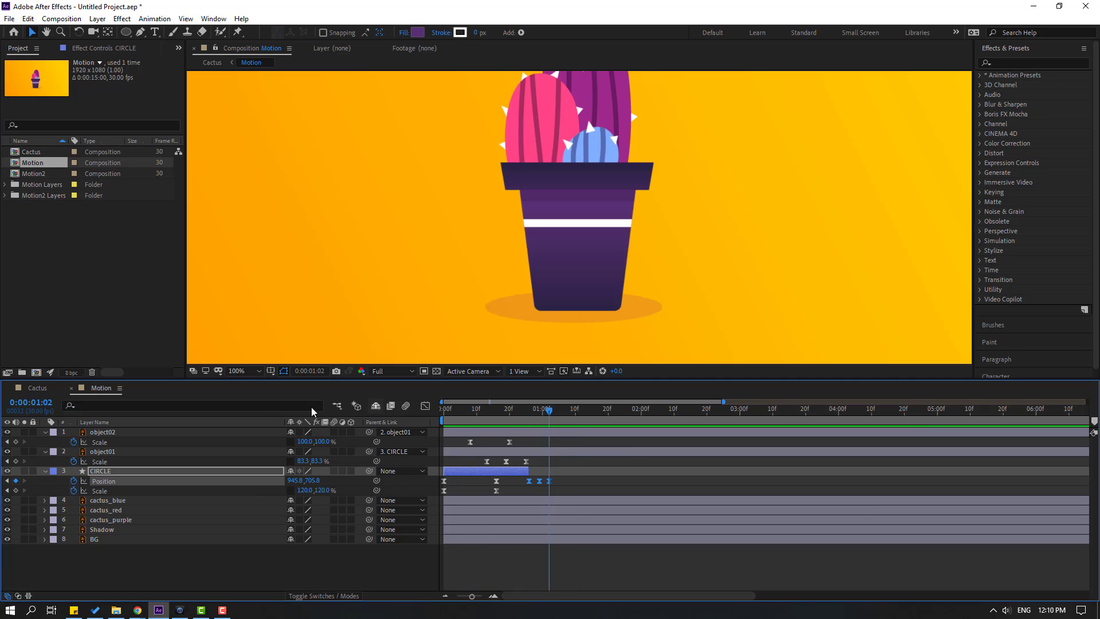
pyautogui.click(245, 371)
pyautogui.click(245, 397)
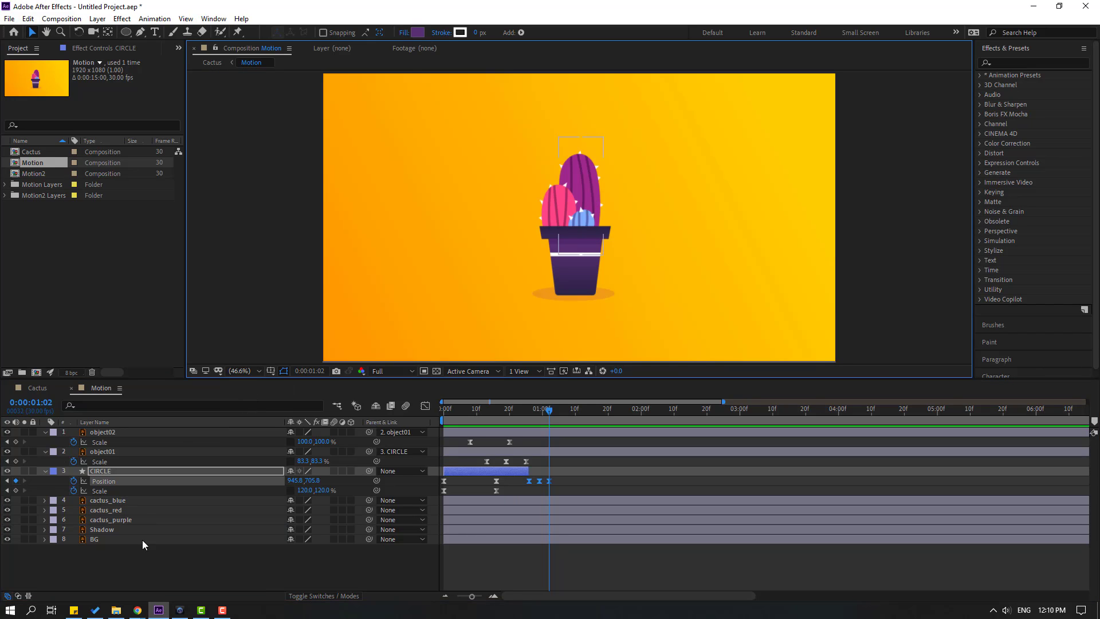
# Keyframe the Shadow layer's Scale from 0% at frame 16 to 100% at frame 26
pyautogui.click(106, 531)
pyautogui.press('s')
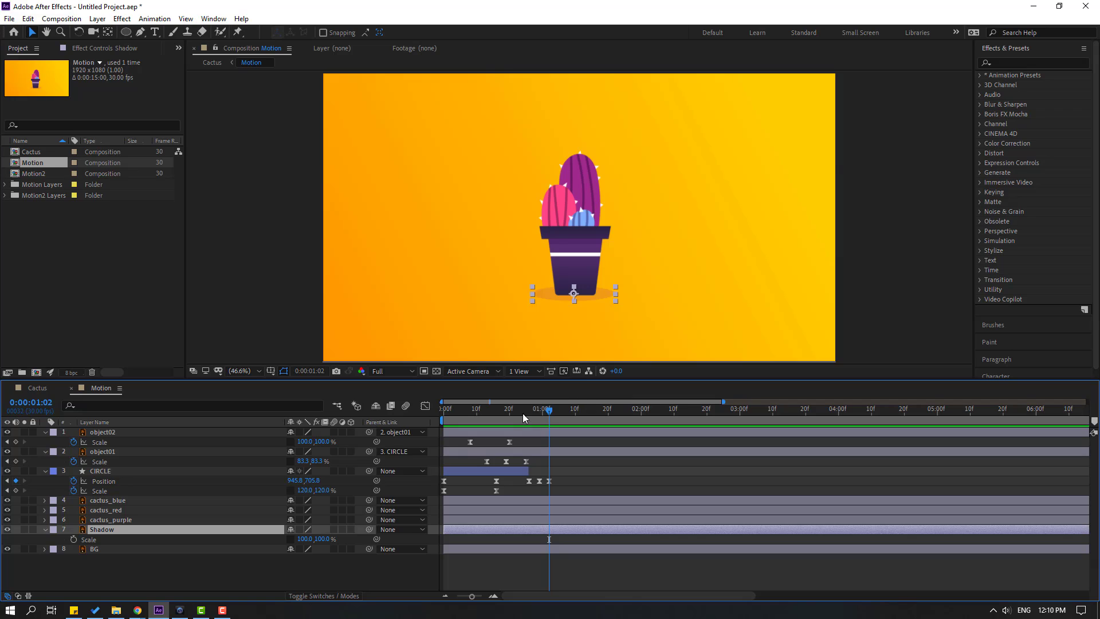
pyautogui.moveTo(543, 410); pyautogui.dragTo(496, 411)
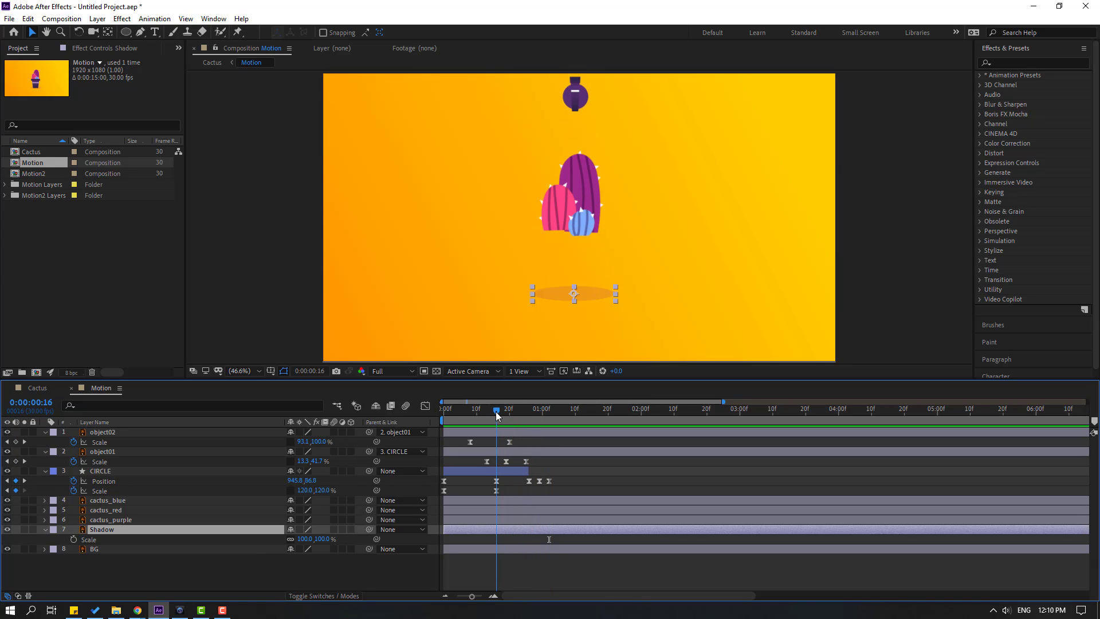
pyautogui.click(304, 539)
pyautogui.write('0')
pyautogui.press('Return')
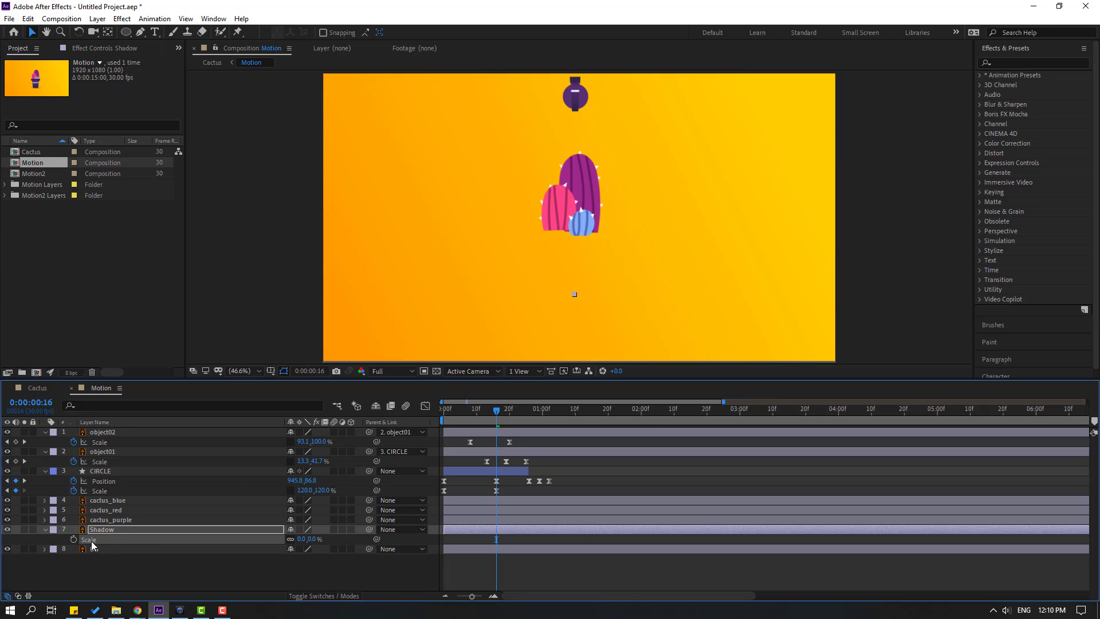
pyautogui.moveTo(496, 410); pyautogui.dragTo(528, 414)
pyautogui.write('10')
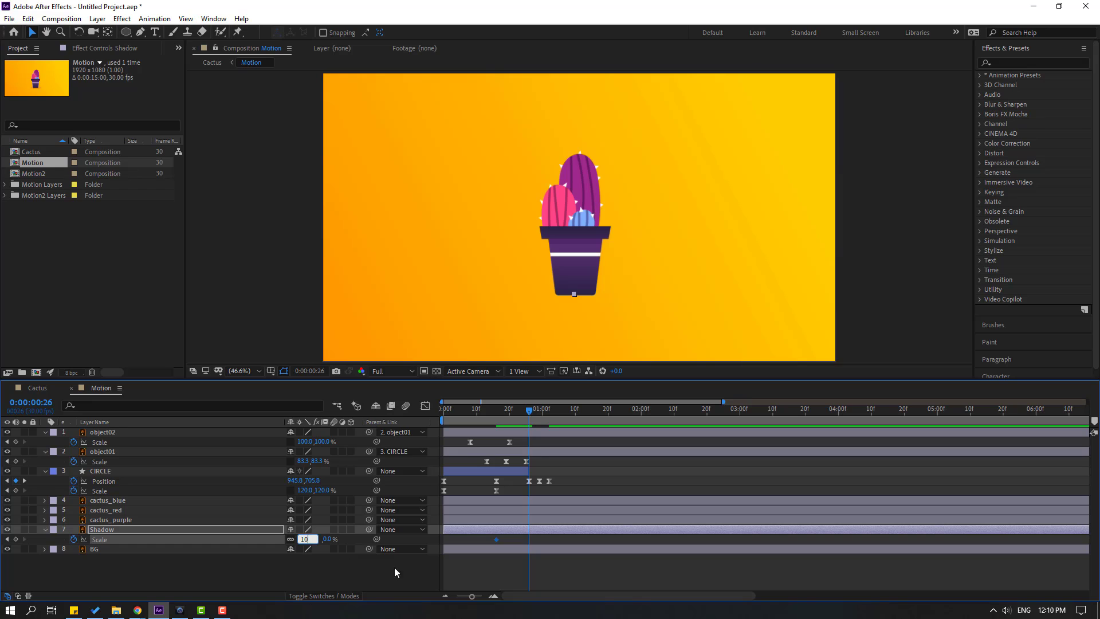
pyautogui.write('0')
pyautogui.press('Return')
# Apply Easy Ease to the Shadow layer's Scale keyframes and preview the animation
pyautogui.rightClick(496, 539)
pyautogui.moveTo(522, 531)
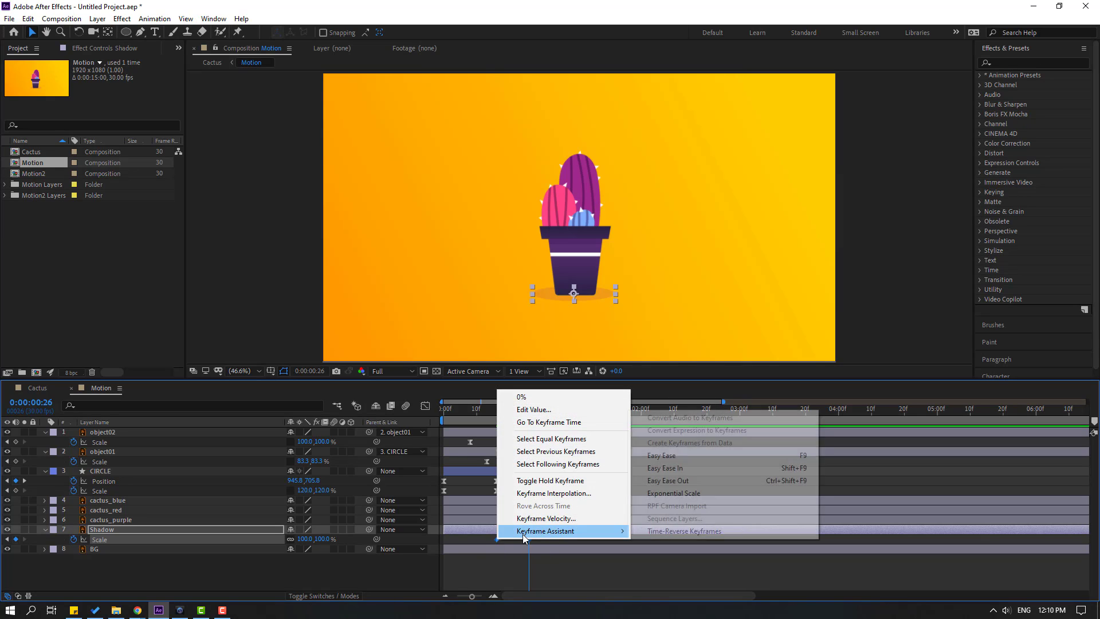
pyautogui.click(661, 455)
pyautogui.scroll(-2, 581, 260)
pyautogui.press('space')
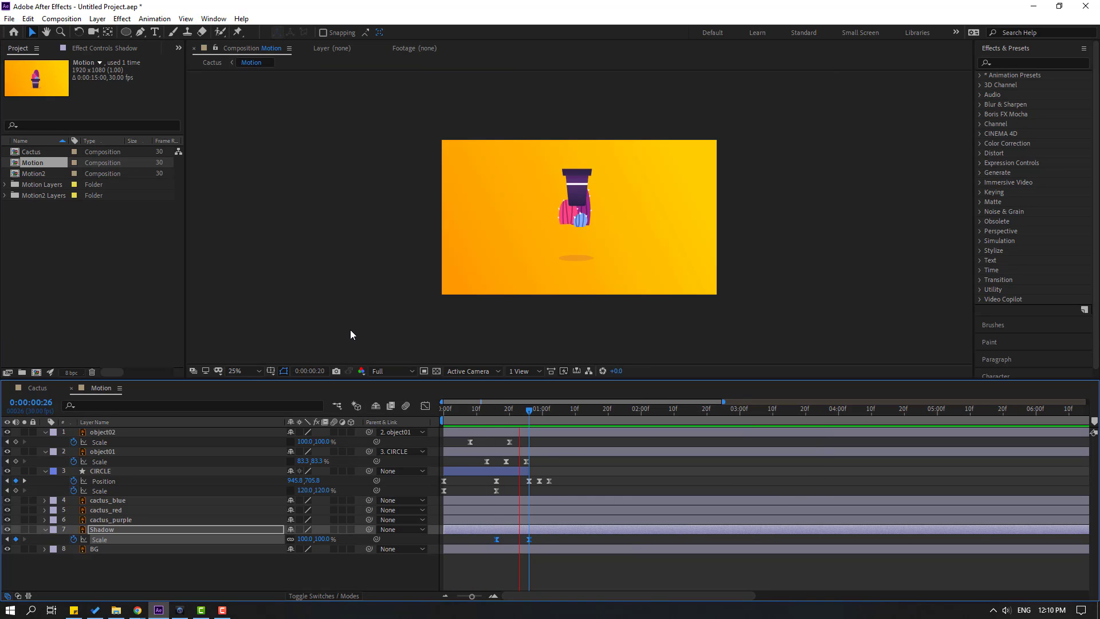
pyautogui.scroll(-1, 414, 329)
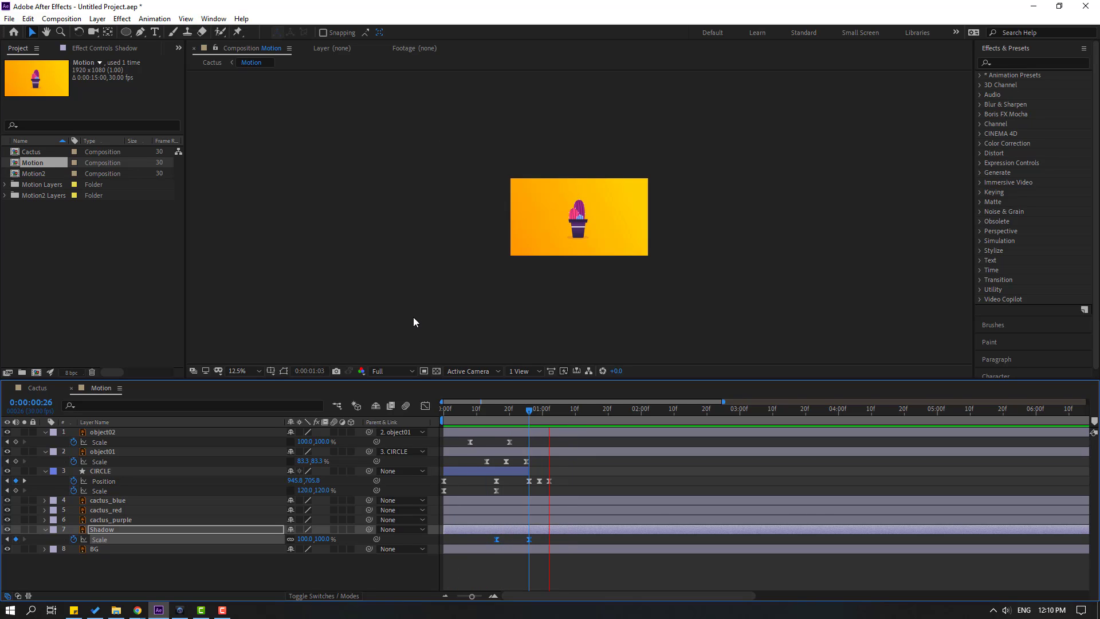
# Shift the Scale keyframes of object01 and object02 about two frames earlier and check the pot around frame 29
pyautogui.scroll(1, 422, 315)
pyautogui.scroll(2, 422, 314)
pyautogui.click(508, 408)
pyautogui.moveTo(513, 409); pyautogui.dragTo(526, 418)
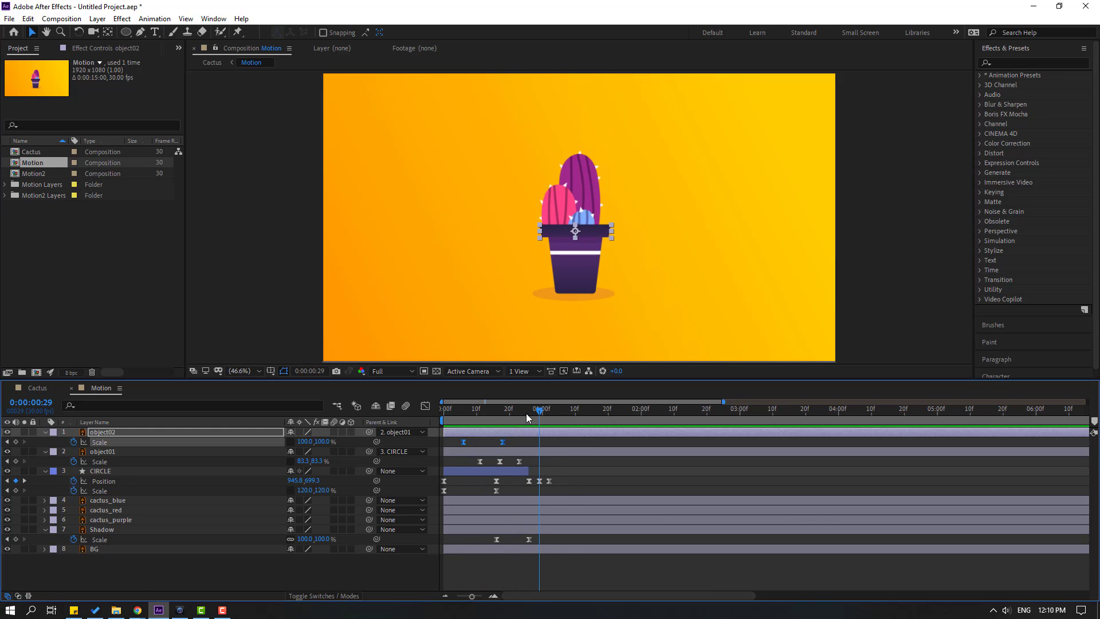
# Solo the cactus_blue, cactus_red and cactus_purple layers
pyautogui.click(128, 504)
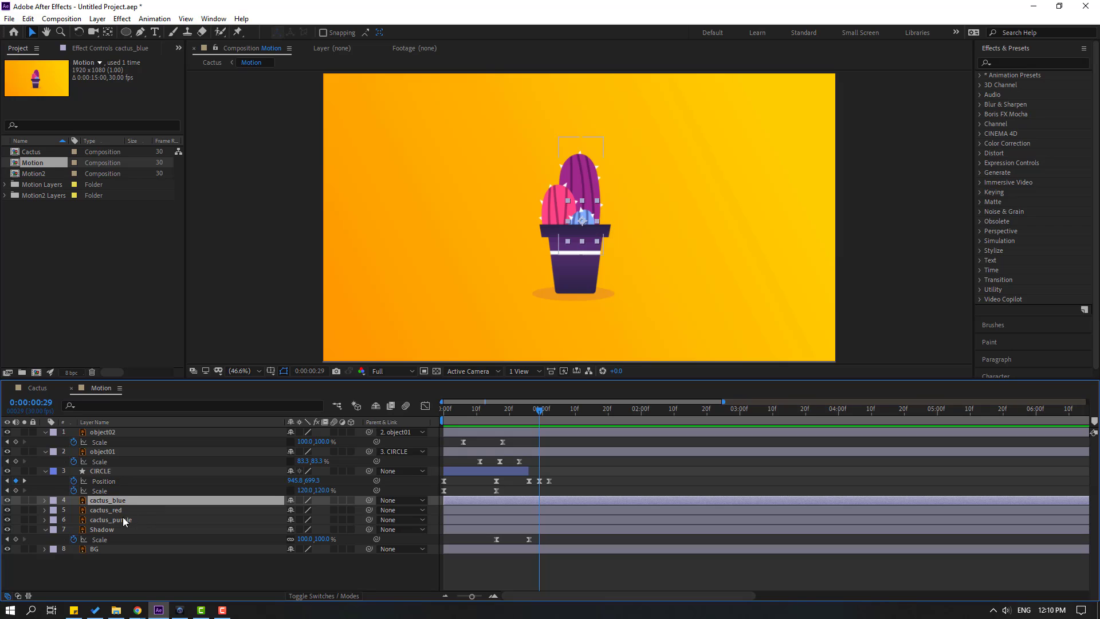
pyautogui.keyDown('shift'); pyautogui.click(122, 511); pyautogui.keyUp('shift')
pyautogui.keyDown('shift'); pyautogui.click(132, 520); pyautogui.keyUp('shift')
pyautogui.click(22, 504)
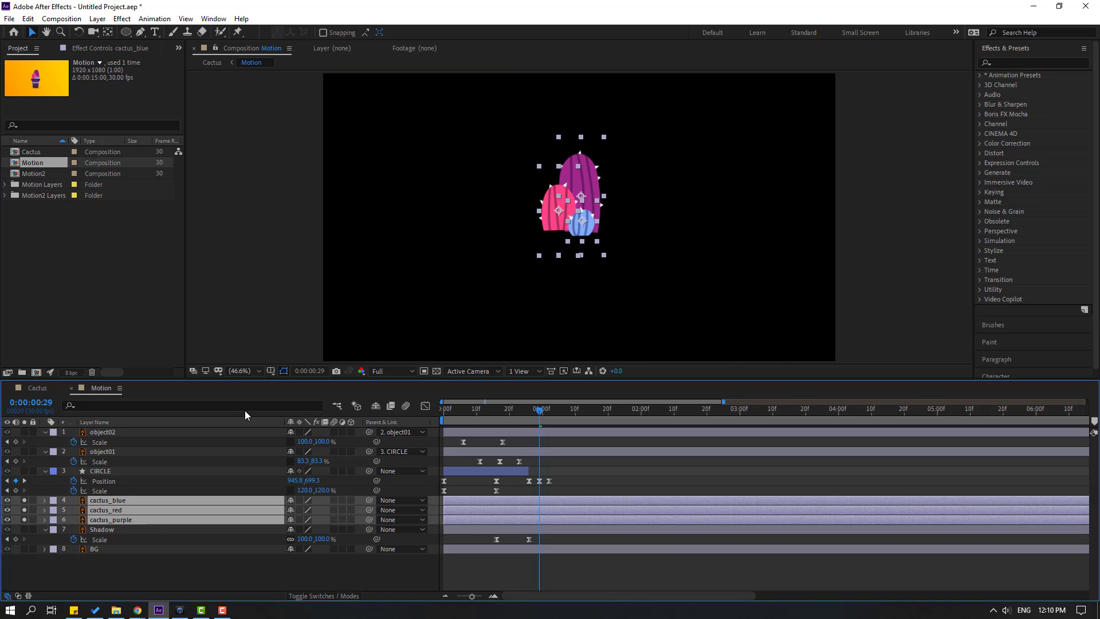
# Move cactus_red's anchor point from its centre down to the base of the cactus
pyautogui.click(723, 254)
pyautogui.scroll(3, 531, 225)
pyautogui.click(532, 227)
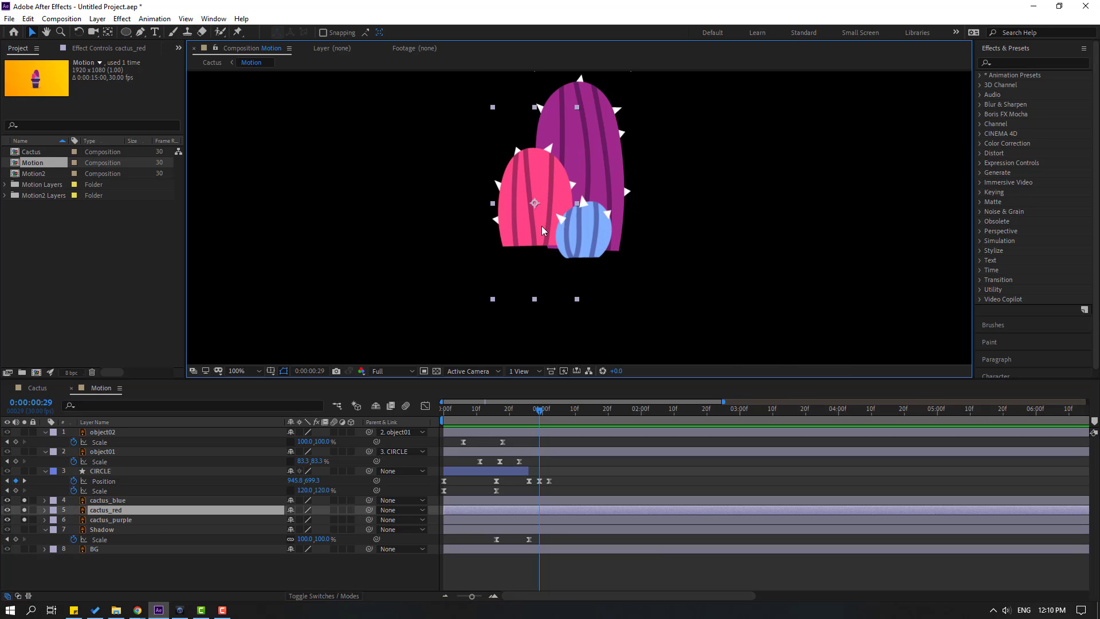
pyautogui.click(107, 33)
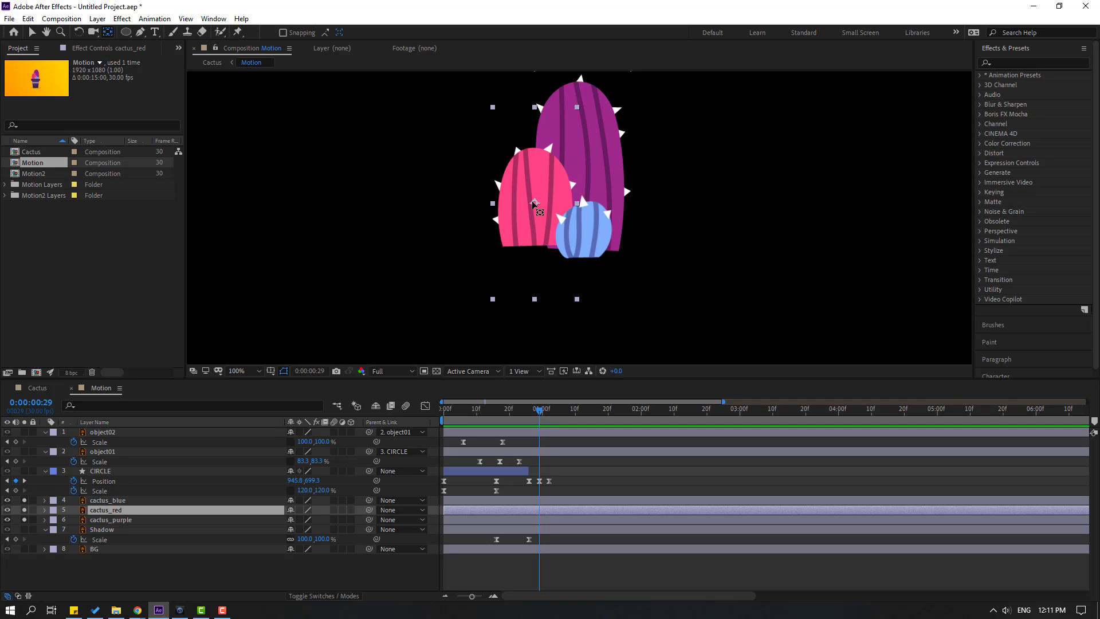
pyautogui.moveTo(533, 203); pyautogui.dragTo(535, 242)
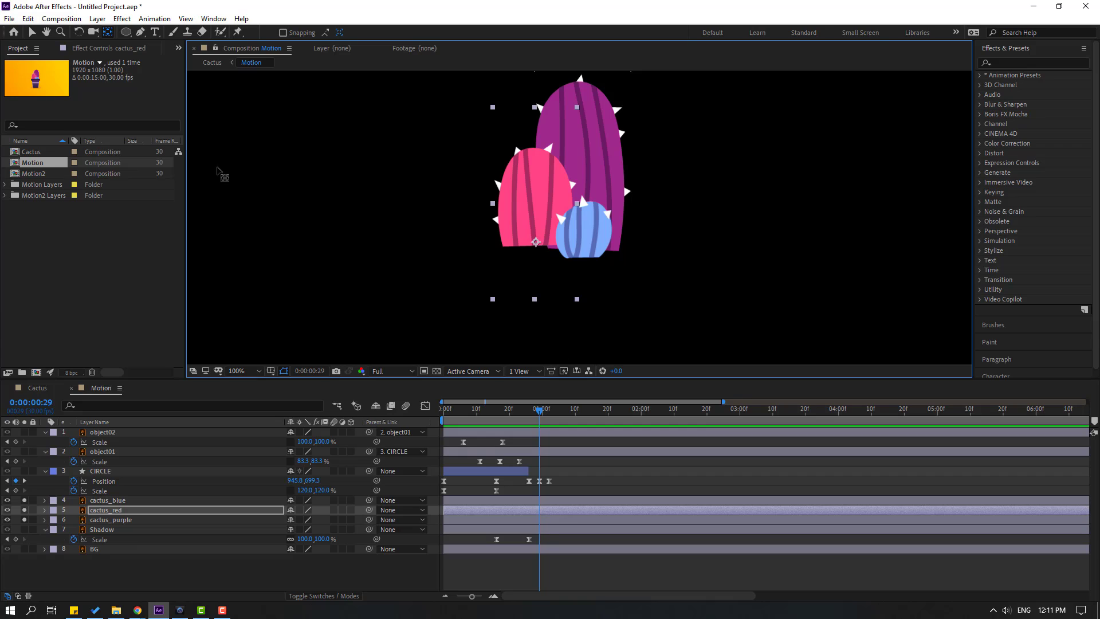
pyautogui.click(33, 33)
# Move cactus_blue's anchor point down to the bottom edge of the cactus
pyautogui.click(584, 234)
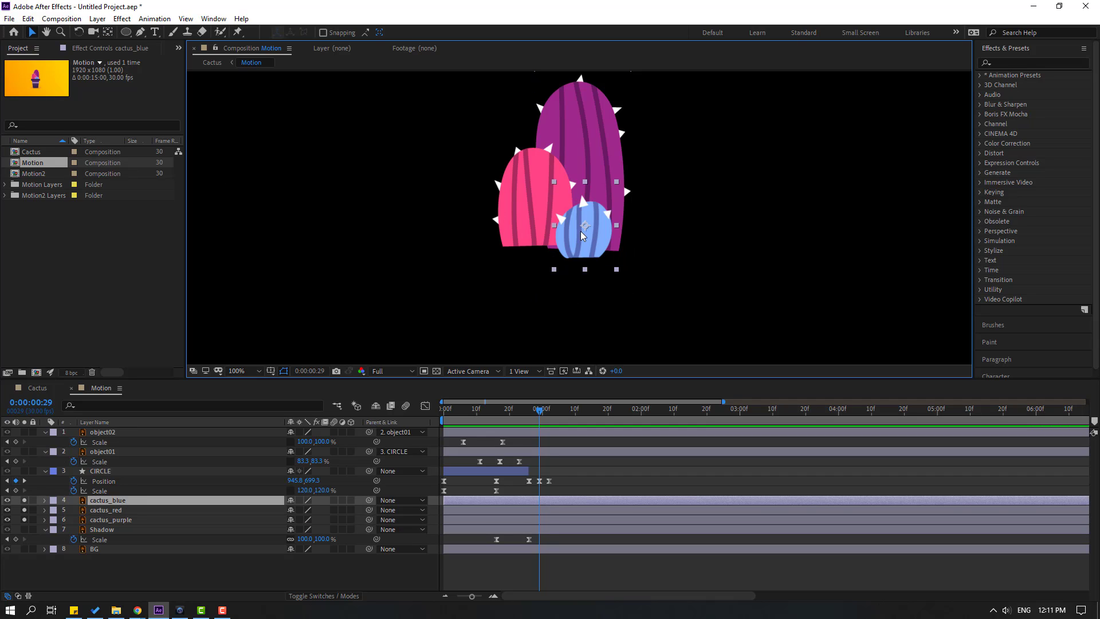
pyautogui.click(108, 33)
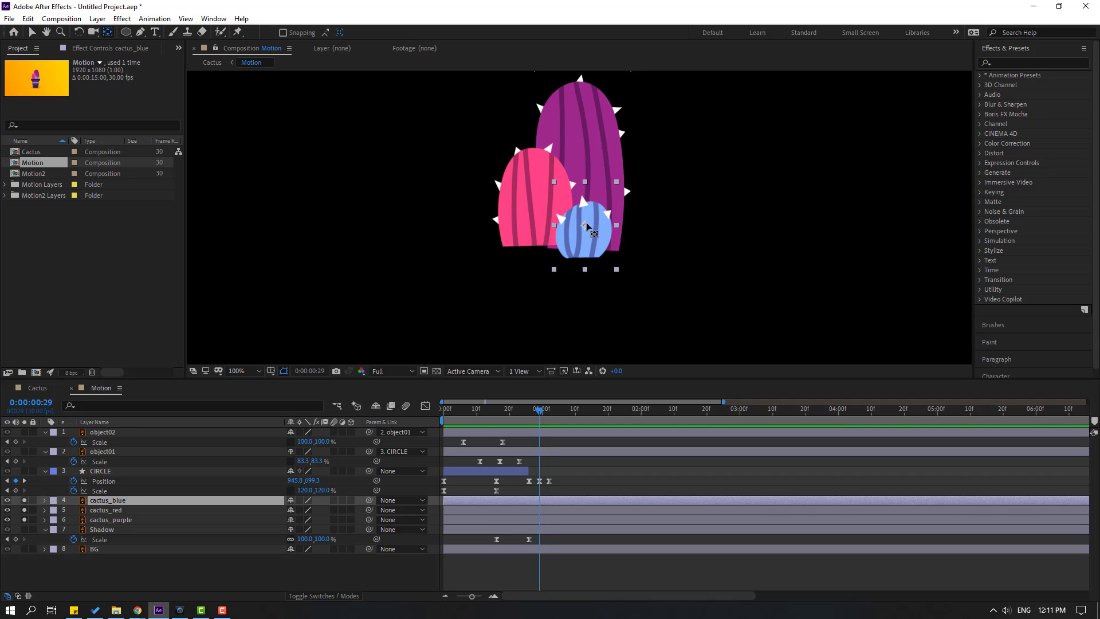
pyautogui.moveTo(586, 226); pyautogui.dragTo(583, 257)
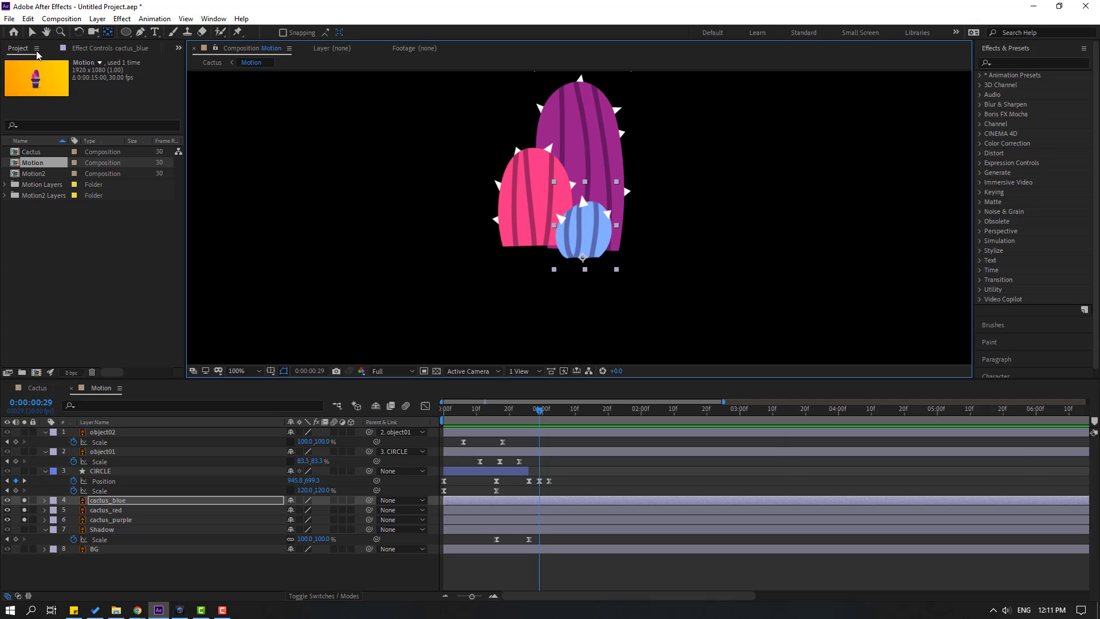
pyautogui.click(32, 32)
# Move cactus_purple's anchor point down to near the base of the cactus
pyautogui.click(582, 94)
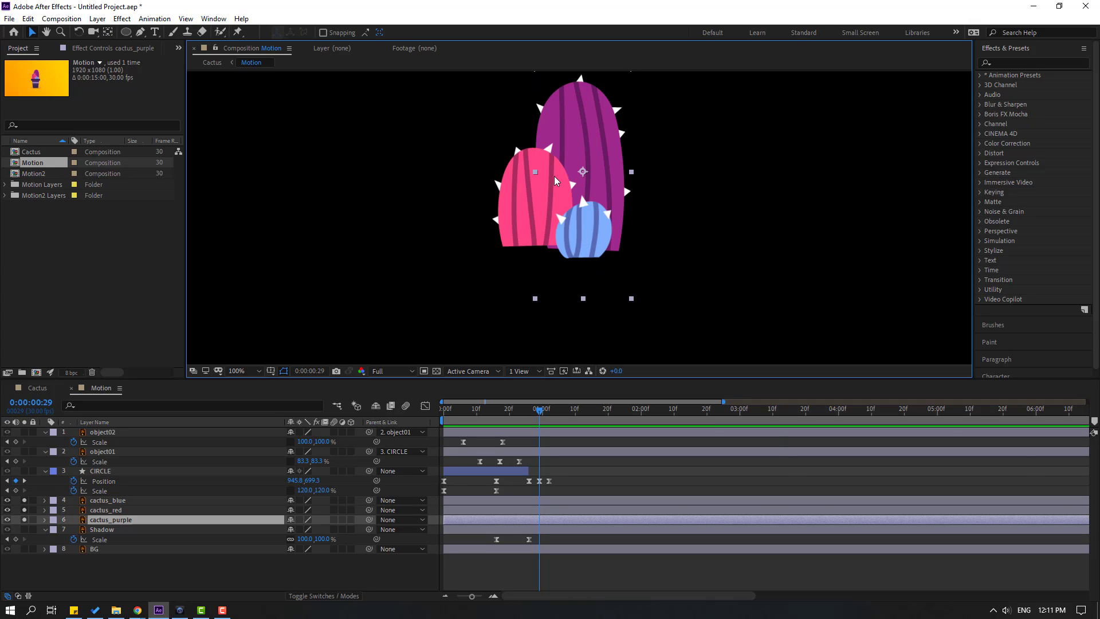
pyautogui.click(107, 34)
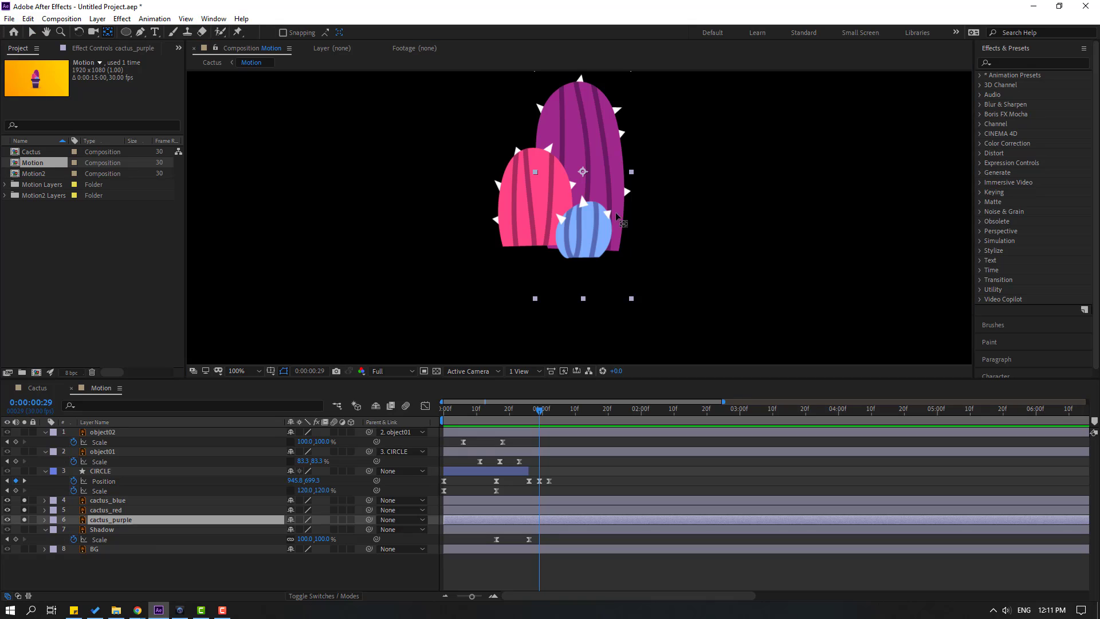
pyautogui.moveTo(584, 170); pyautogui.dragTo(592, 245)
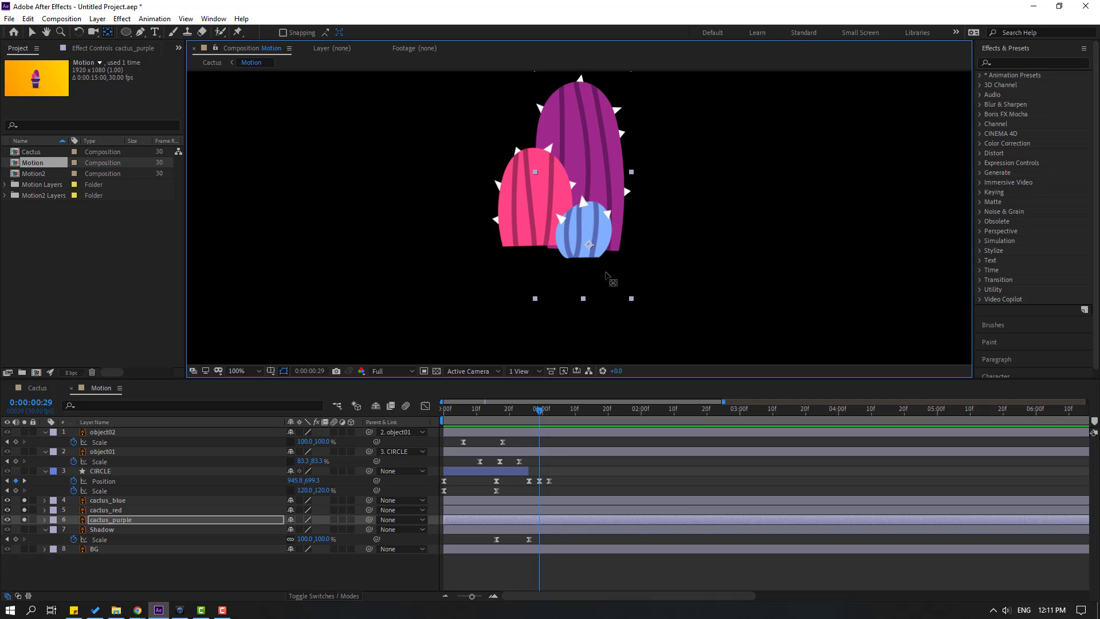
pyautogui.click(32, 32)
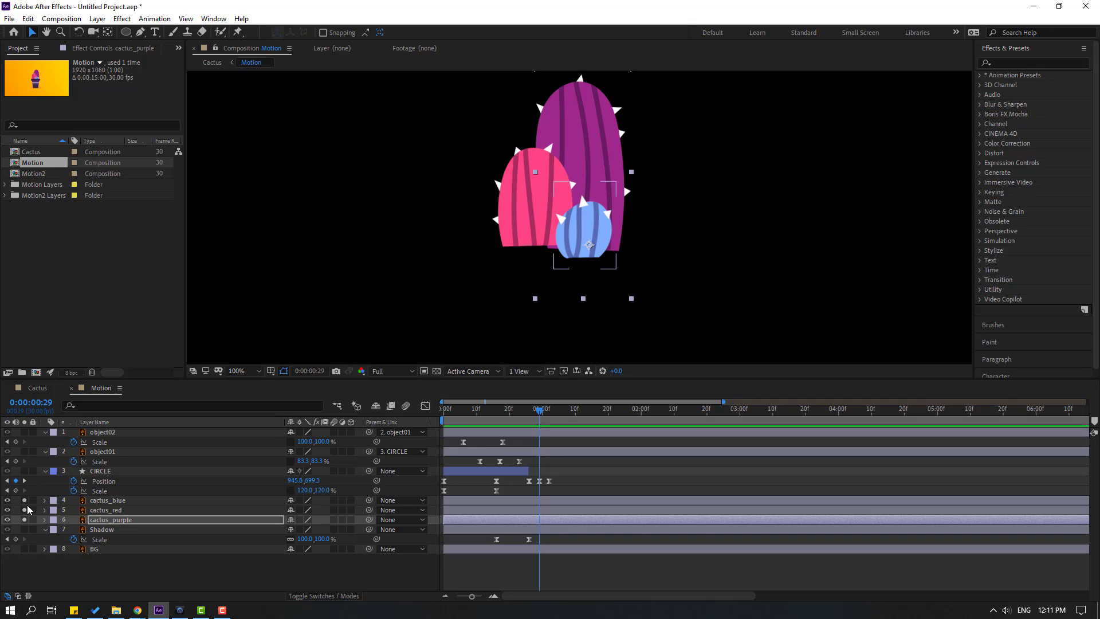
# Turn off solo for the three cactus layers and clear the layer selection
pyautogui.keyDown('shift'); pyautogui.click(27, 502); pyautogui.keyUp('shift')
pyautogui.click(25, 519)
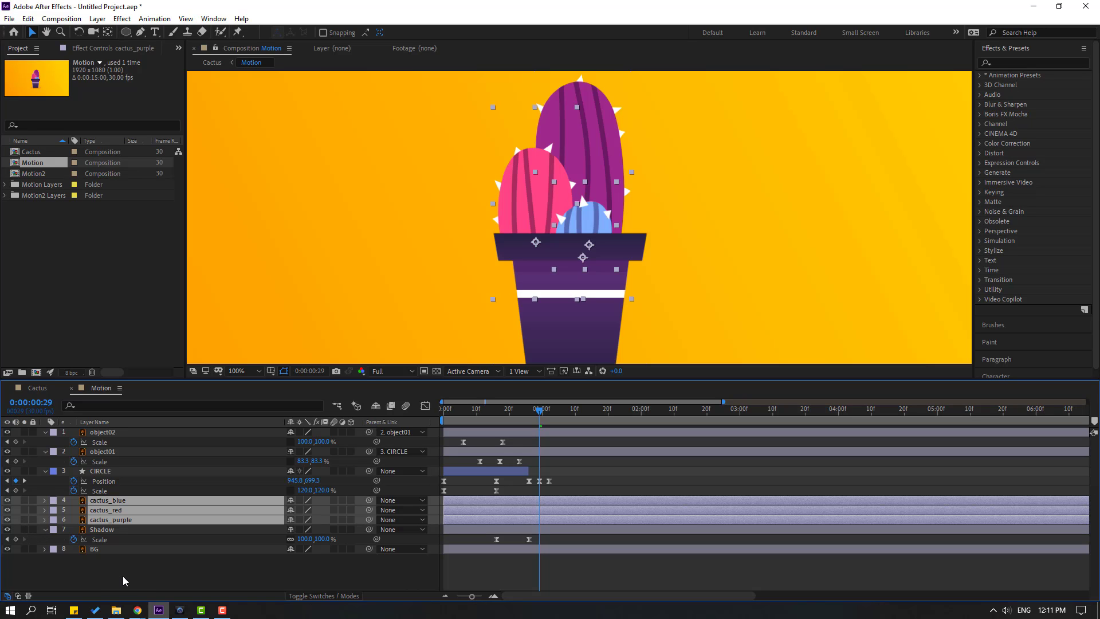
pyautogui.click(123, 576)
# Open Animation Composer 3 and place its window clear of the cacti and the layer names
pyautogui.click(213, 18)
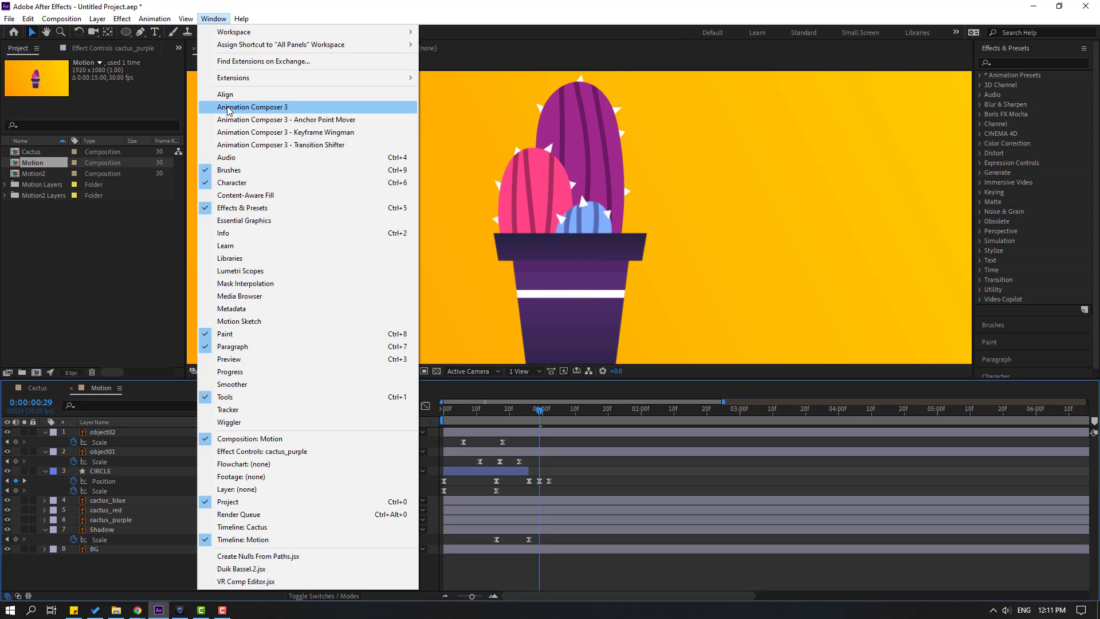
pyautogui.click(293, 107)
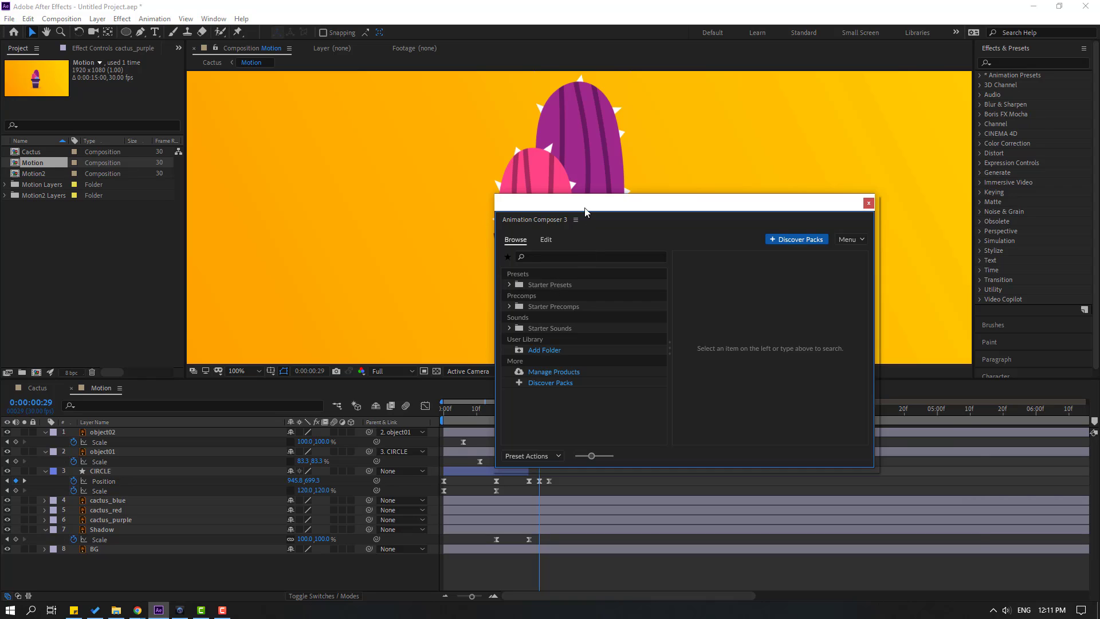
pyautogui.moveTo(585, 212); pyautogui.dragTo(686, 284)
# Apply the 2D layer transition Overshoot Scale From Anchor Point as an In animation to cactus_blue, cactus_red and cactus_purple
pyautogui.click(106, 499)
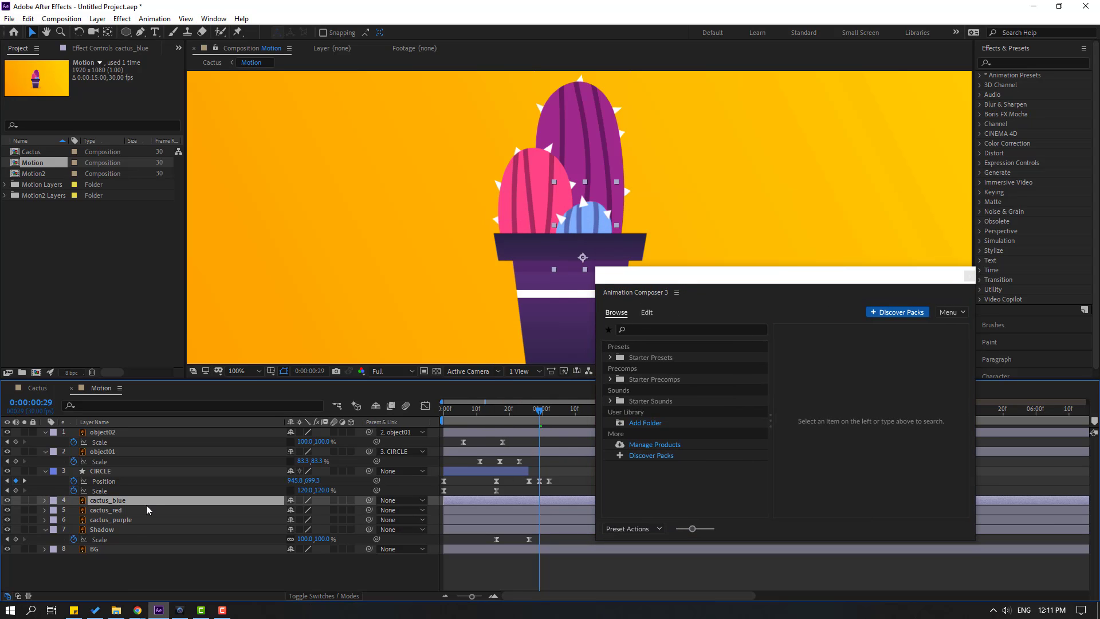
pyautogui.keyDown('shift'); pyautogui.click(113, 509); pyautogui.keyUp('shift')
pyautogui.keyDown('shift'); pyautogui.click(164, 520); pyautogui.keyUp('shift')
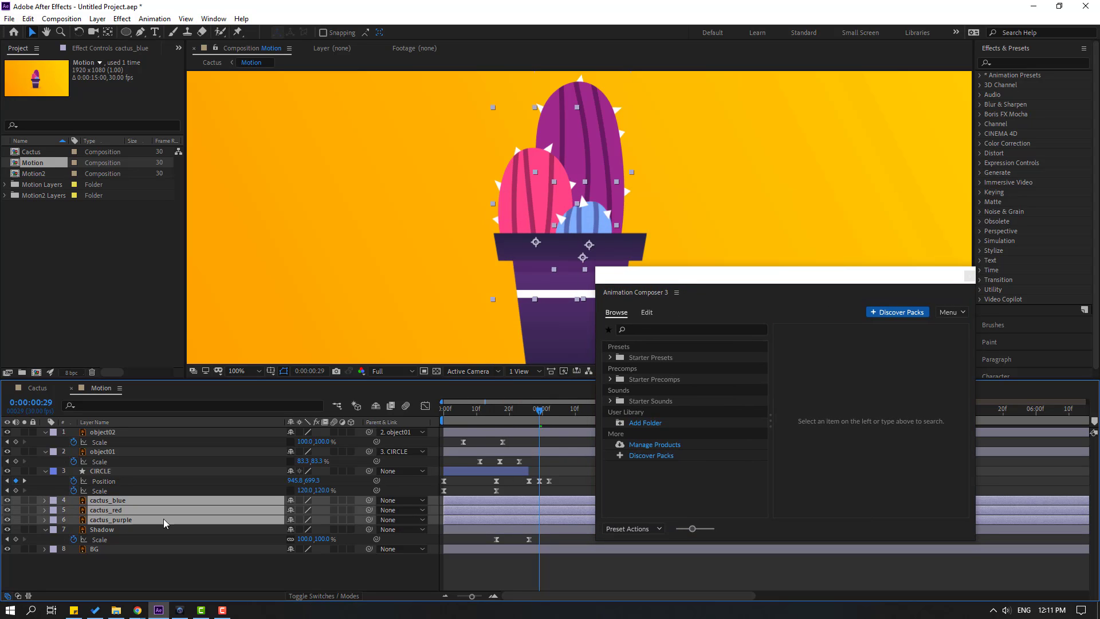
pyautogui.click(611, 357)
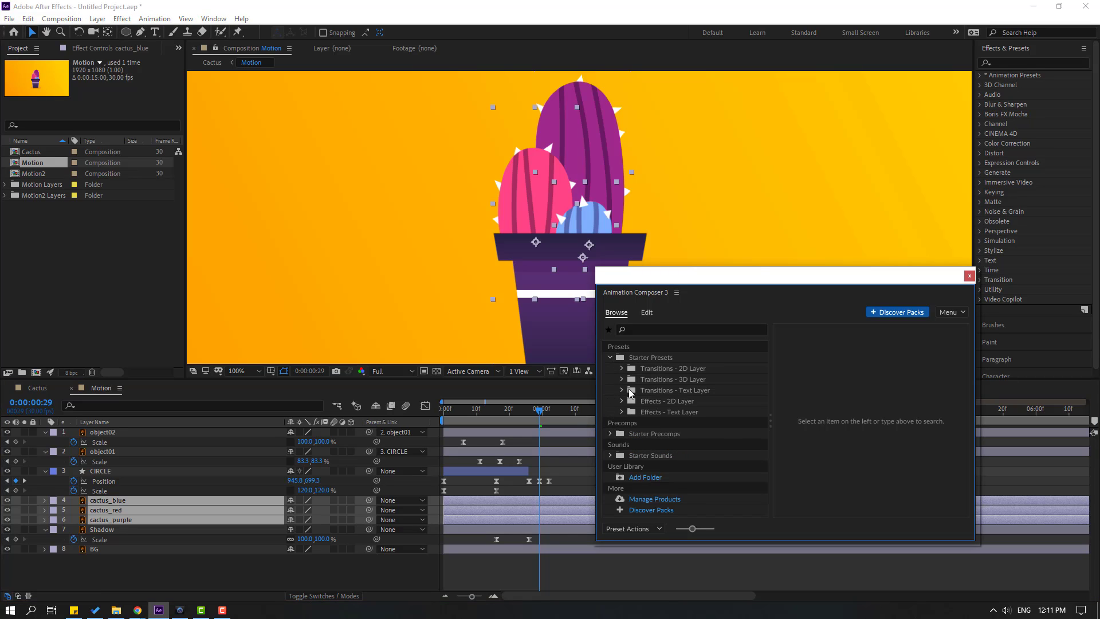
pyautogui.click(622, 368)
pyautogui.click(672, 468)
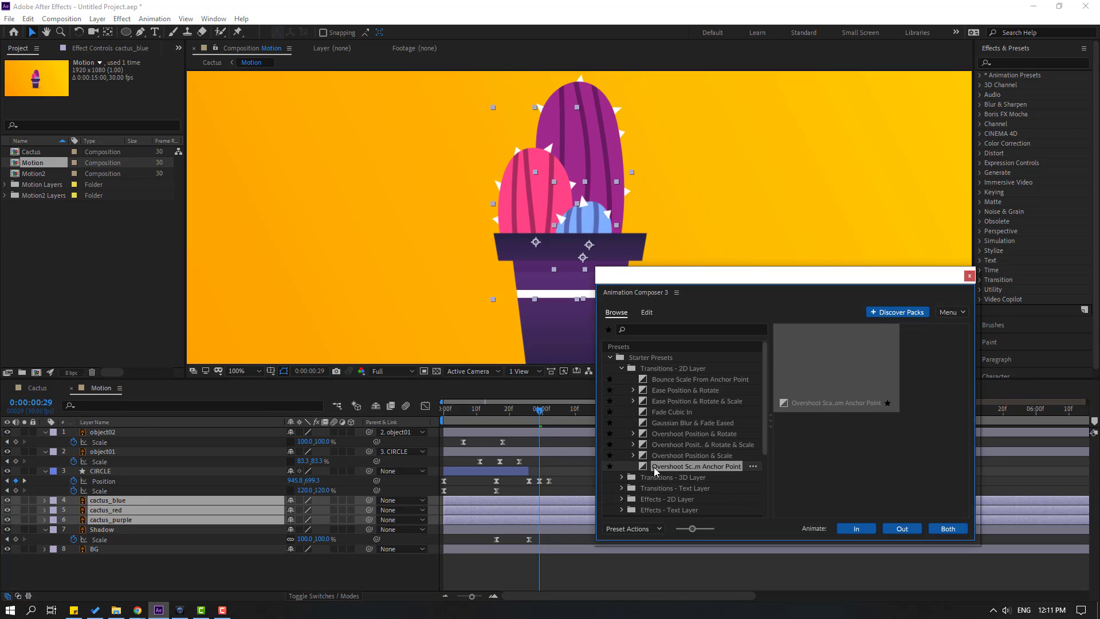
pyautogui.click(849, 532)
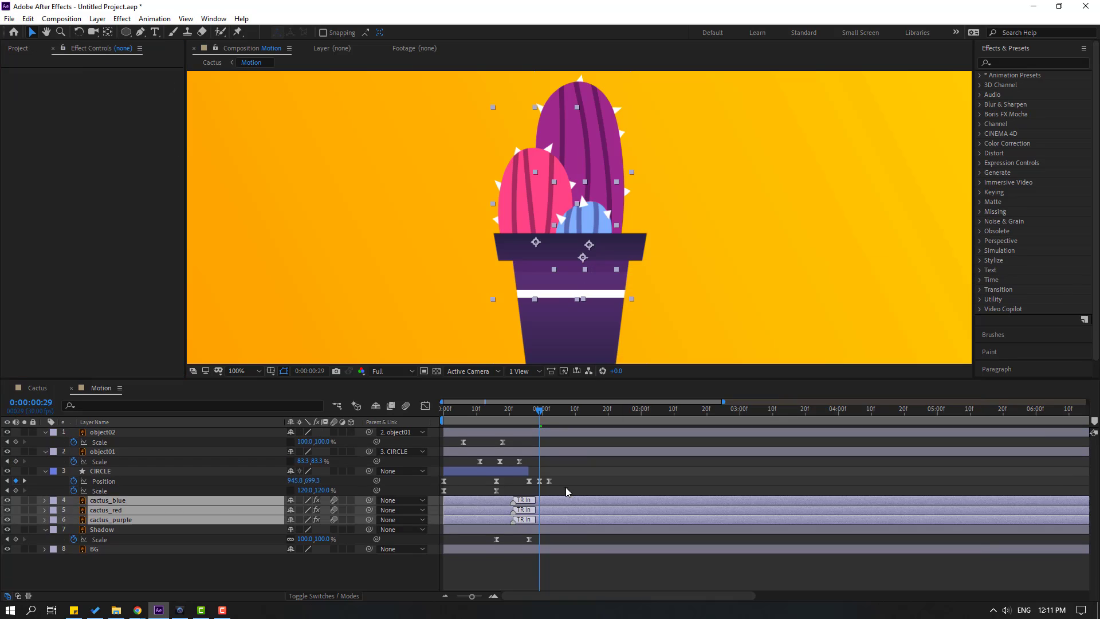
# Stagger the cactus layers and their In transitions in time, with cactus_red first, cactus_blue second and cactus_purple last
pyautogui.moveTo(531, 504)
pyautogui.mouseDown()
pyautogui.moveTo(541, 514)
pyautogui.moveTo(526, 522)
pyautogui.mouseUp()
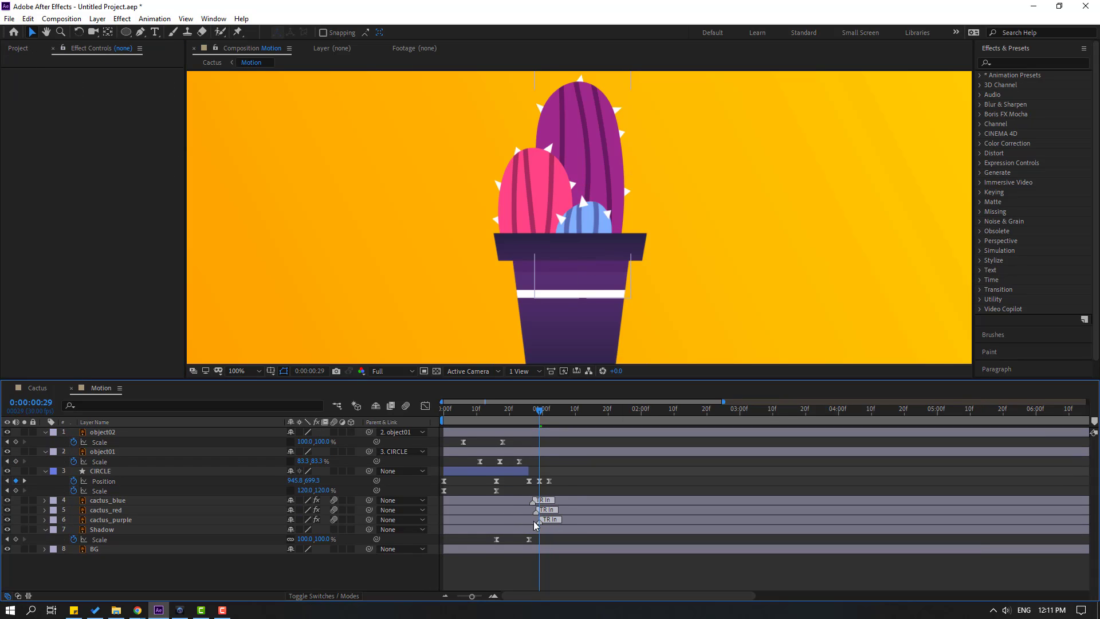
pyautogui.click(536, 524)
pyautogui.moveTo(467, 499)
pyautogui.mouseDown()
pyautogui.moveTo(483, 499)
pyautogui.moveTo(483, 520)
pyautogui.moveTo(540, 480)
pyautogui.mouseUp()
pyautogui.click(470, 512)
pyautogui.keyDown('shift'); pyautogui.click(476, 501); pyautogui.keyUp('shift')
pyautogui.keyDown('shift'); pyautogui.click(475, 508); pyautogui.keyUp('shift')
pyautogui.moveTo(493, 408); pyautogui.dragTo(539, 410)
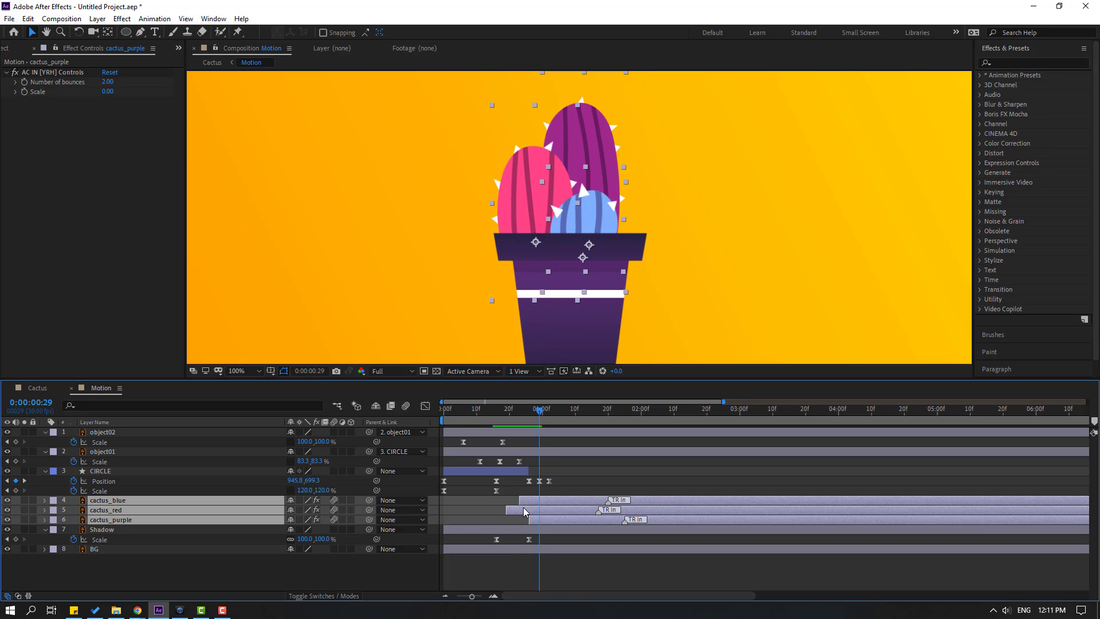
# Shift the three cactus layers together about five frames later, fit the composition in the viewer and preview the animation
pyautogui.moveTo(524, 510); pyautogui.dragTo(541, 445)
pyautogui.click(255, 371)
pyautogui.click(252, 383)
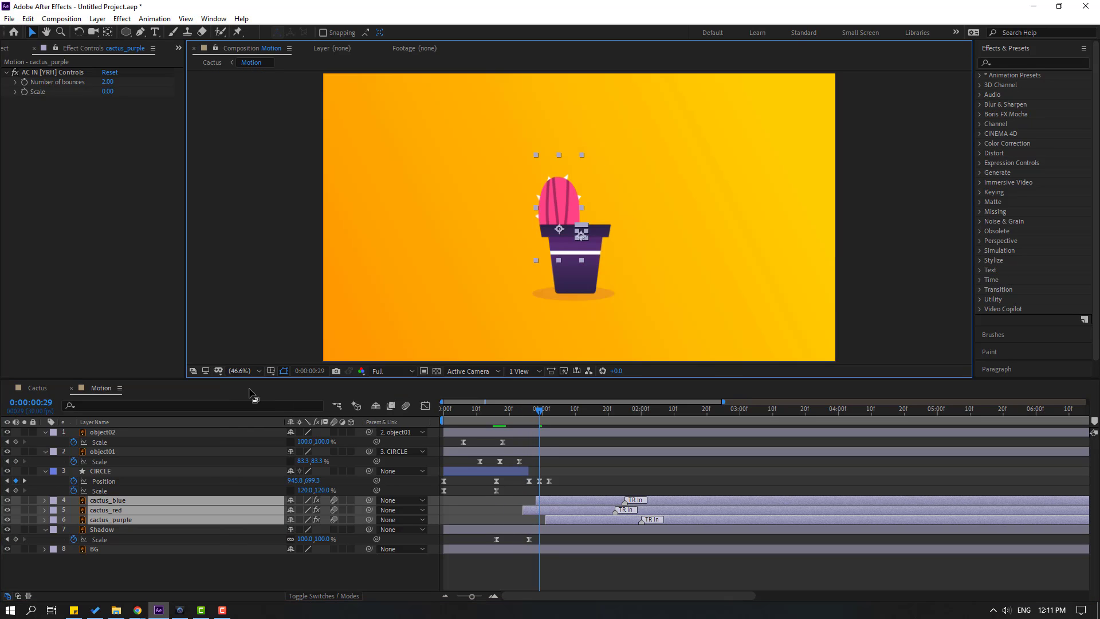
pyautogui.press('space')
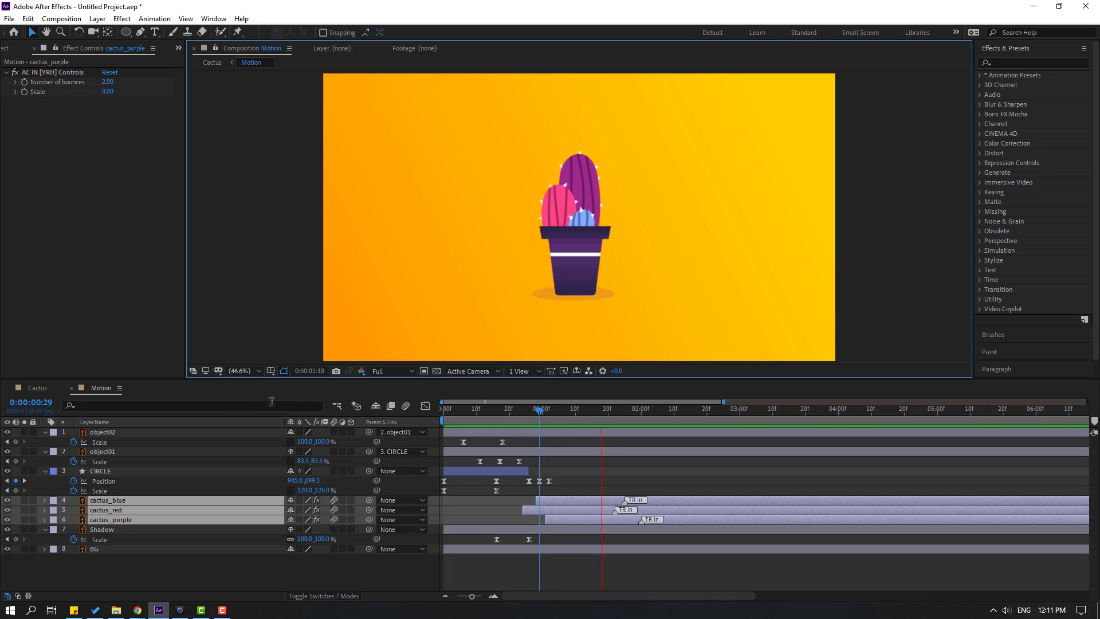
pyautogui.press('space')
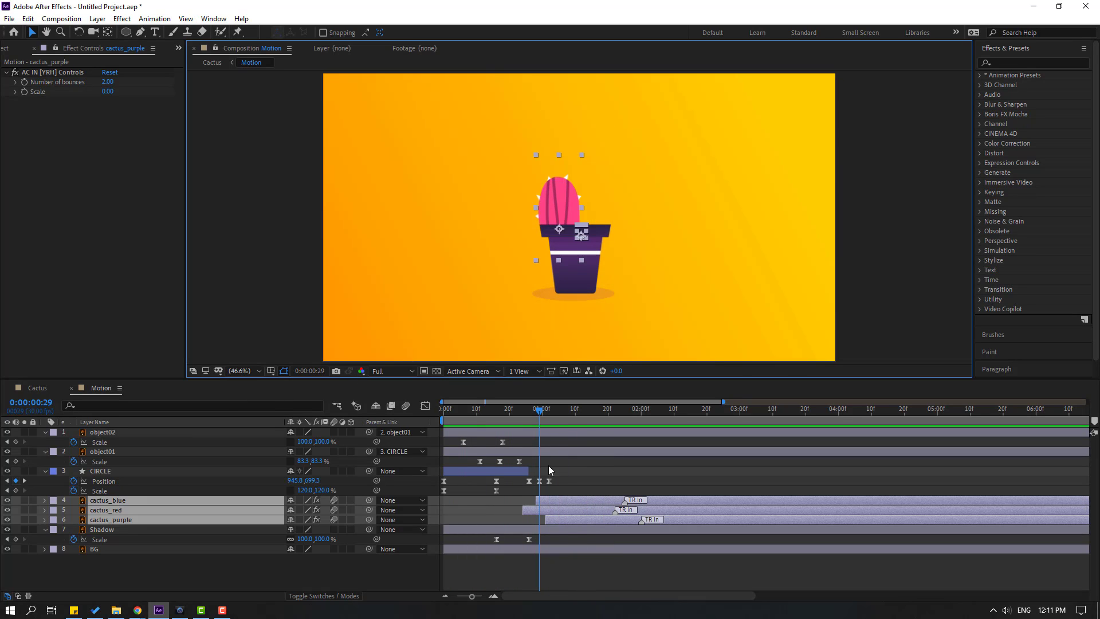
# Retime the staggered cacti so cactus_purple starts at about frame 28 and cactus_blue at about 0:00:01:00
pyautogui.click(550, 472)
pyautogui.moveTo(554, 520); pyautogui.dragTo(551, 522)
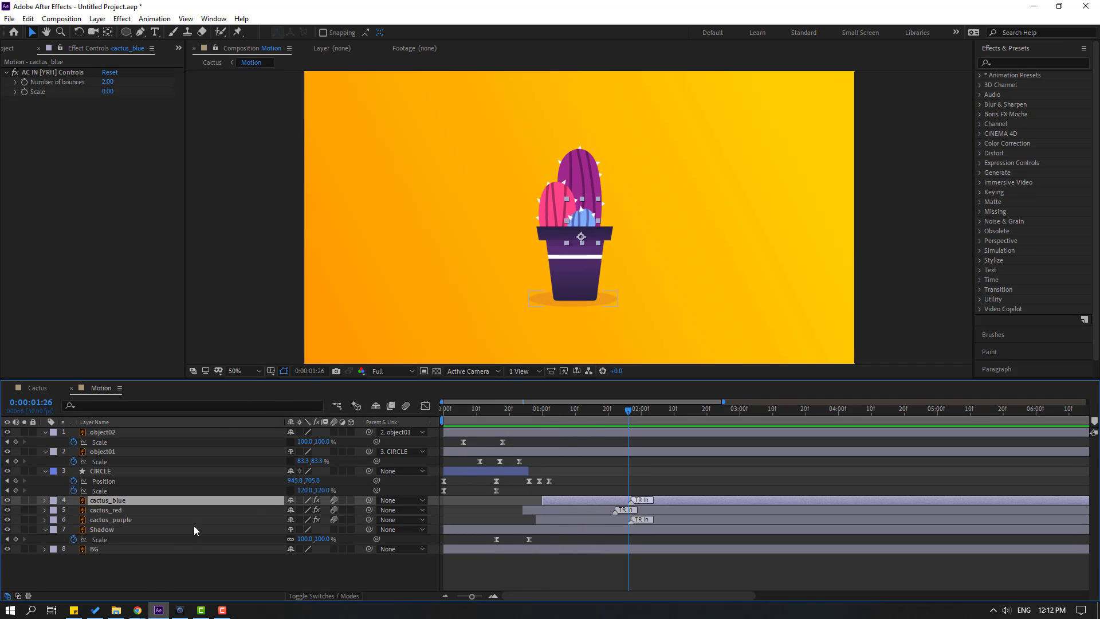
# Parent the cactus_blue, cactus_red and cactus_purple layers to object01
pyautogui.keyDown('shift'); pyautogui.click(131, 509); pyautogui.keyUp('shift')
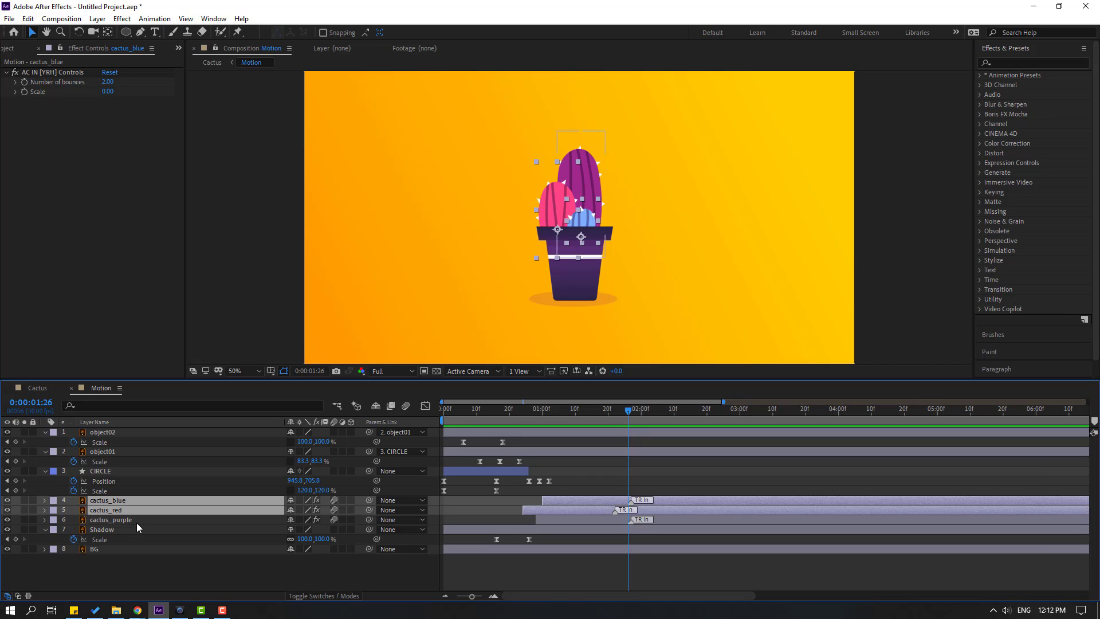
pyautogui.keyDown('shift'); pyautogui.click(123, 520); pyautogui.keyUp('shift')
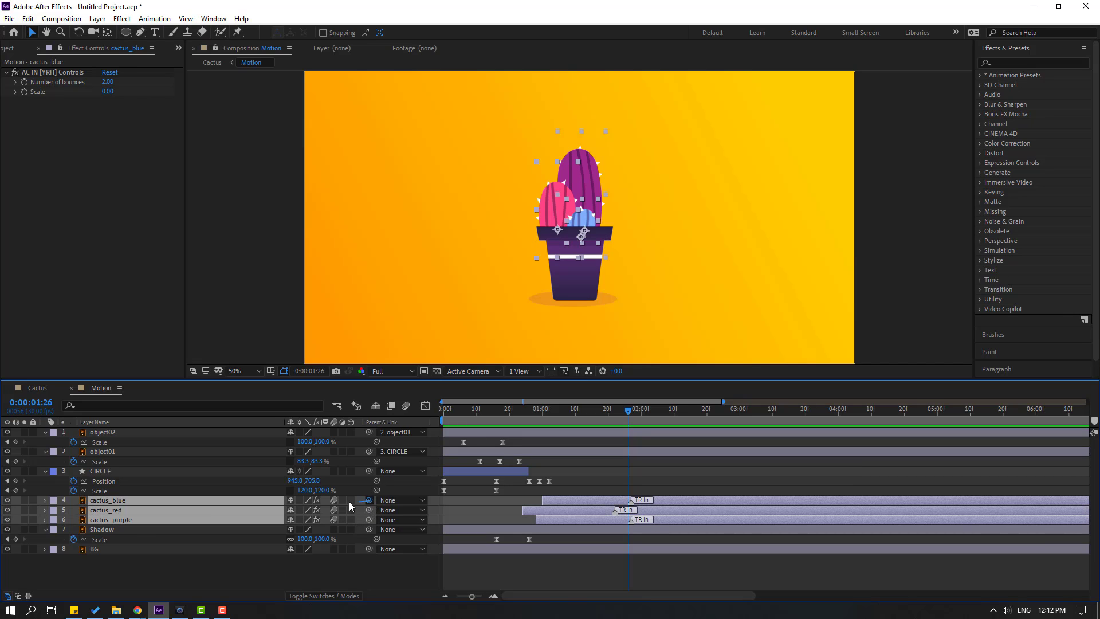
pyautogui.moveTo(178, 500); pyautogui.dragTo(103, 452)
# Shift the three cactus layers together about four frames earlier, checking the pop-up around 0:00:01:02
pyautogui.click(502, 409)
pyautogui.moveTo(517, 408); pyautogui.dragTo(556, 412)
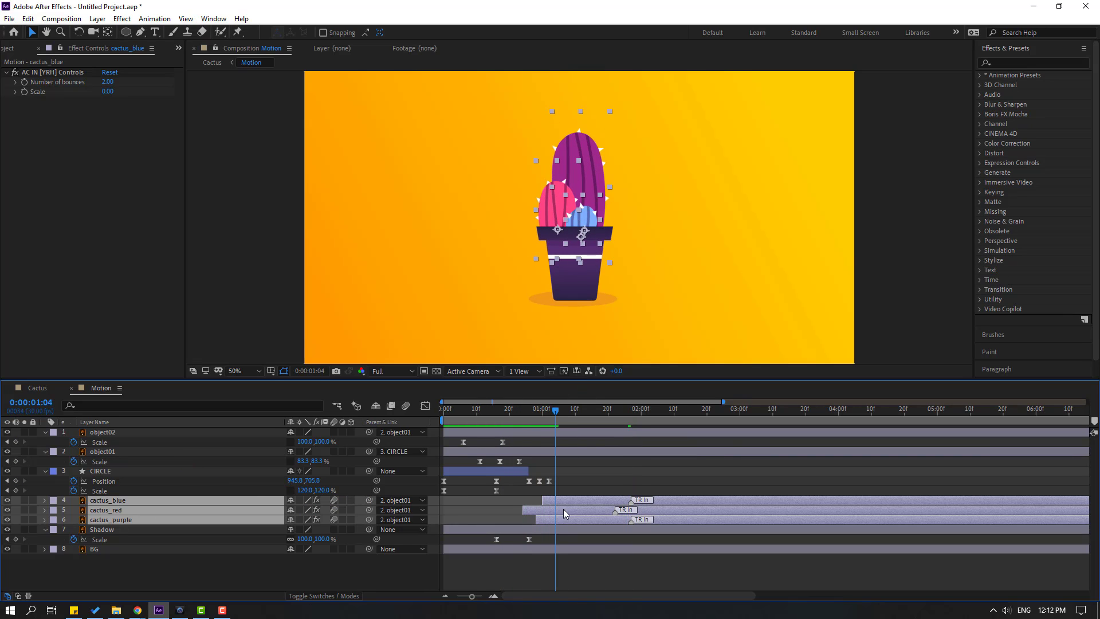
pyautogui.moveTo(563, 509); pyautogui.dragTo(548, 509)
pyautogui.moveTo(507, 408); pyautogui.dragTo(549, 410)
# Fit the composition in the viewer up to 100% and preview the retimed cactus animation
pyautogui.click(236, 372)
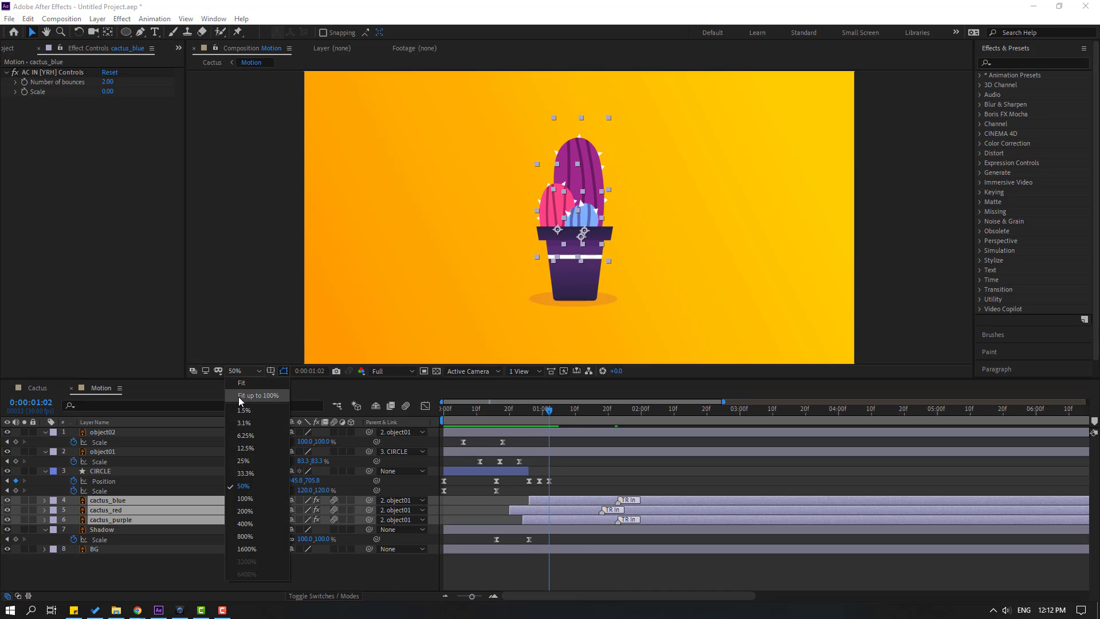
pyautogui.click(239, 395)
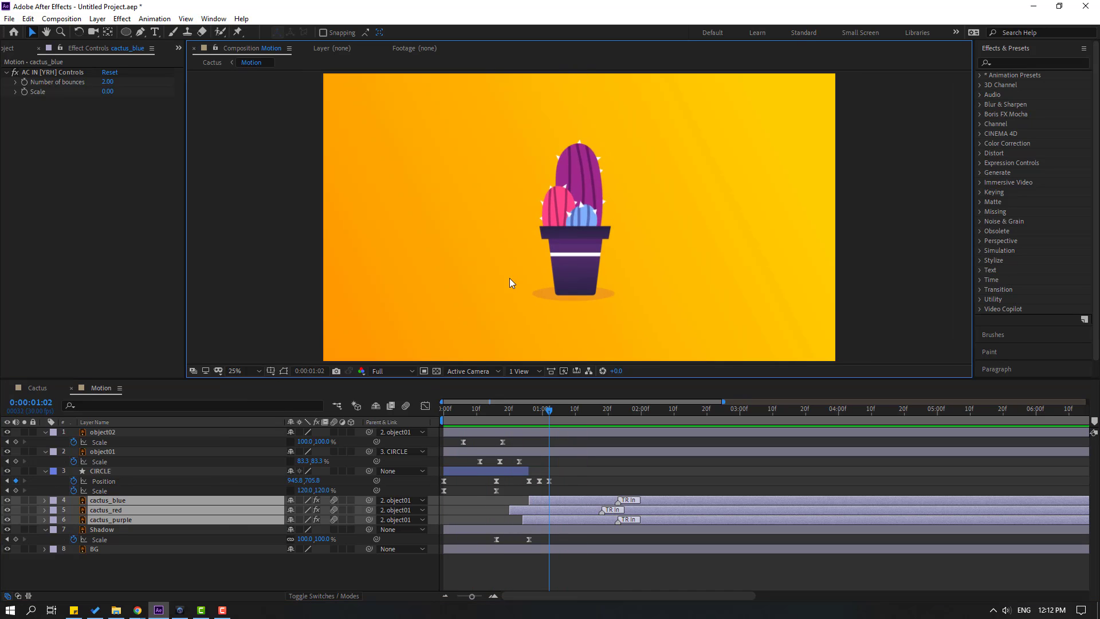
pyautogui.press('space')
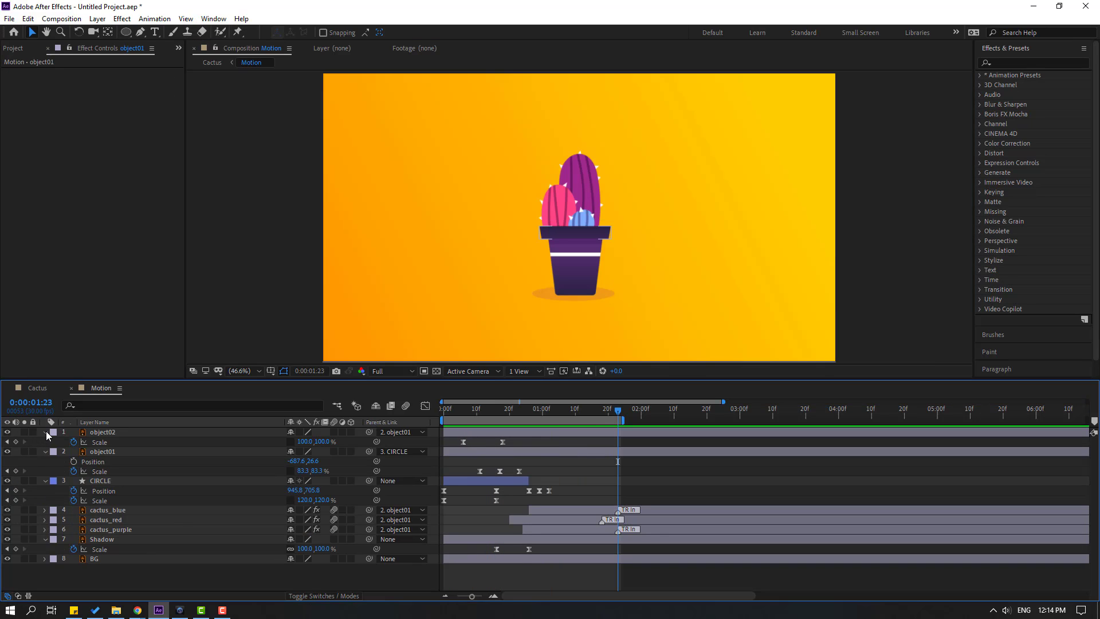
# Collapse the keyframed properties of the object02, object01, CIRCLE and Shadow layers
pyautogui.click(46, 431)
pyautogui.click(46, 441)
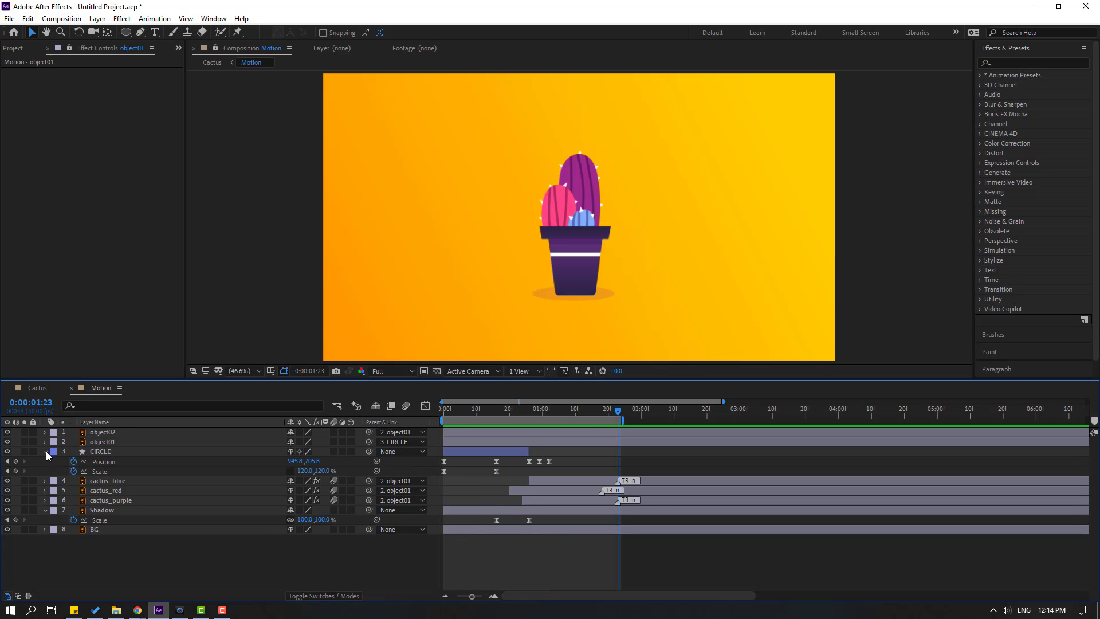
pyautogui.click(45, 451)
pyautogui.click(46, 491)
# Turn on motion blur for every layer and for the Motion composition, and preview the animation
pyautogui.hotkey('ctrl', 'a')
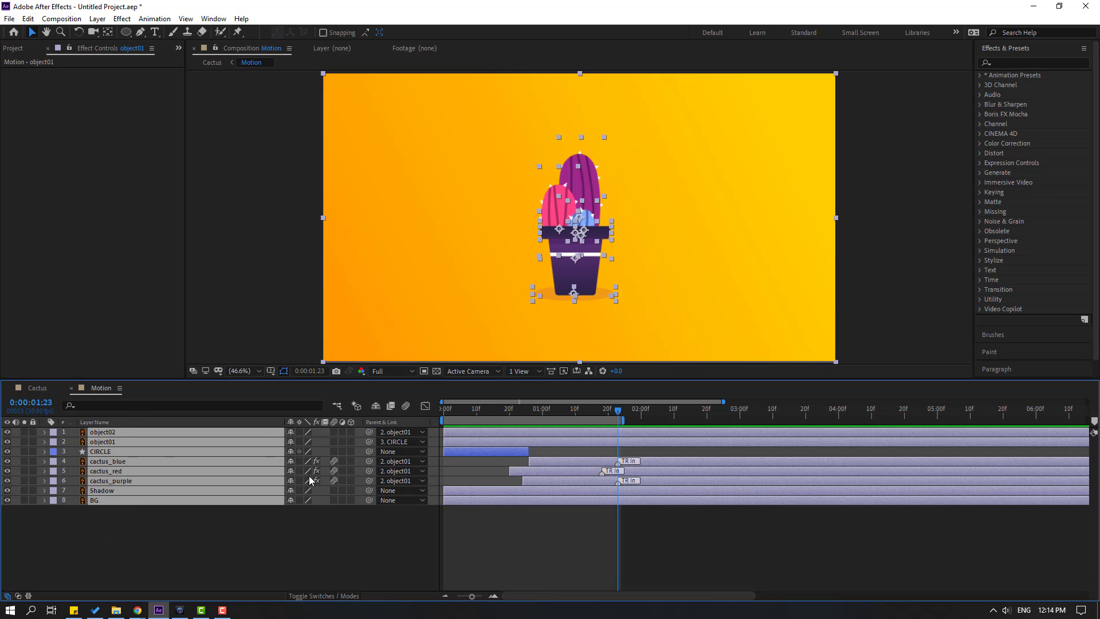
pyautogui.click(333, 430)
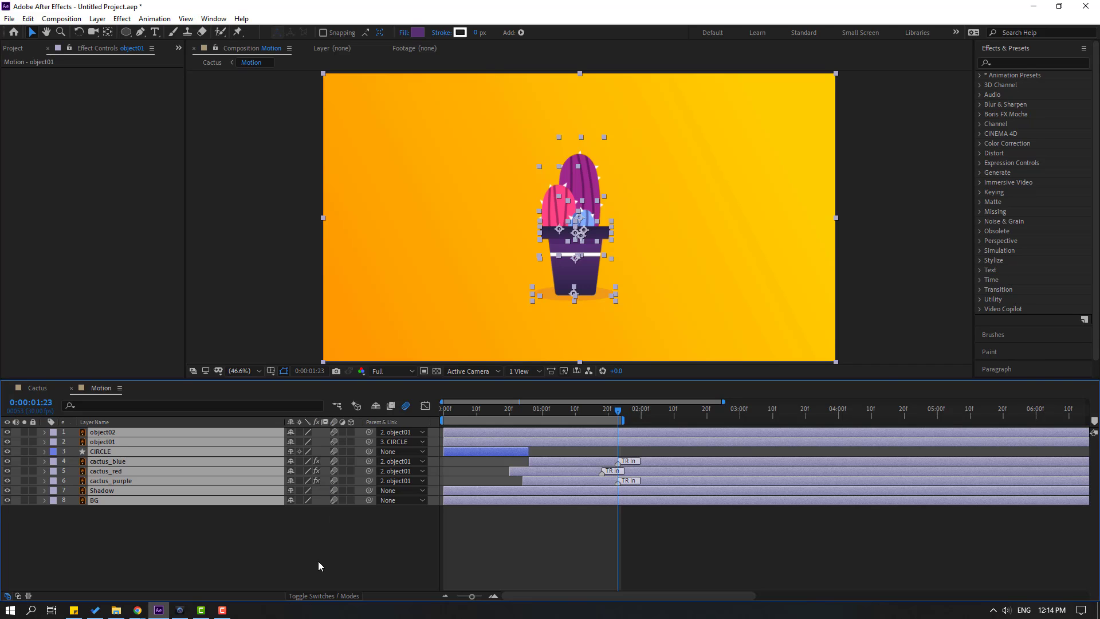
pyautogui.click(306, 544)
pyautogui.click(405, 408)
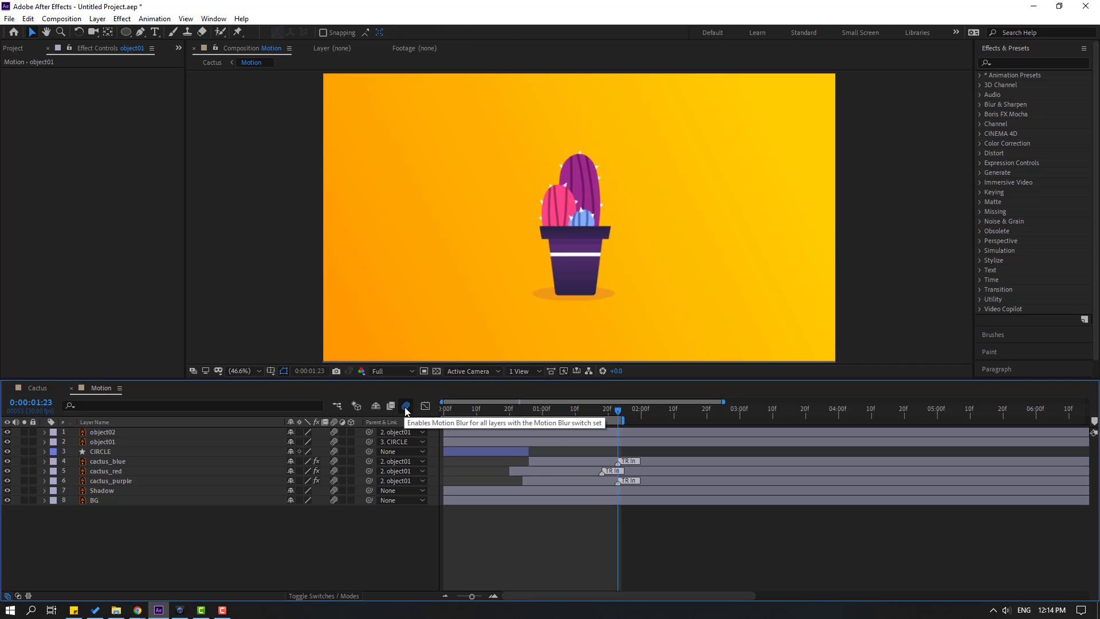
pyautogui.press('space')
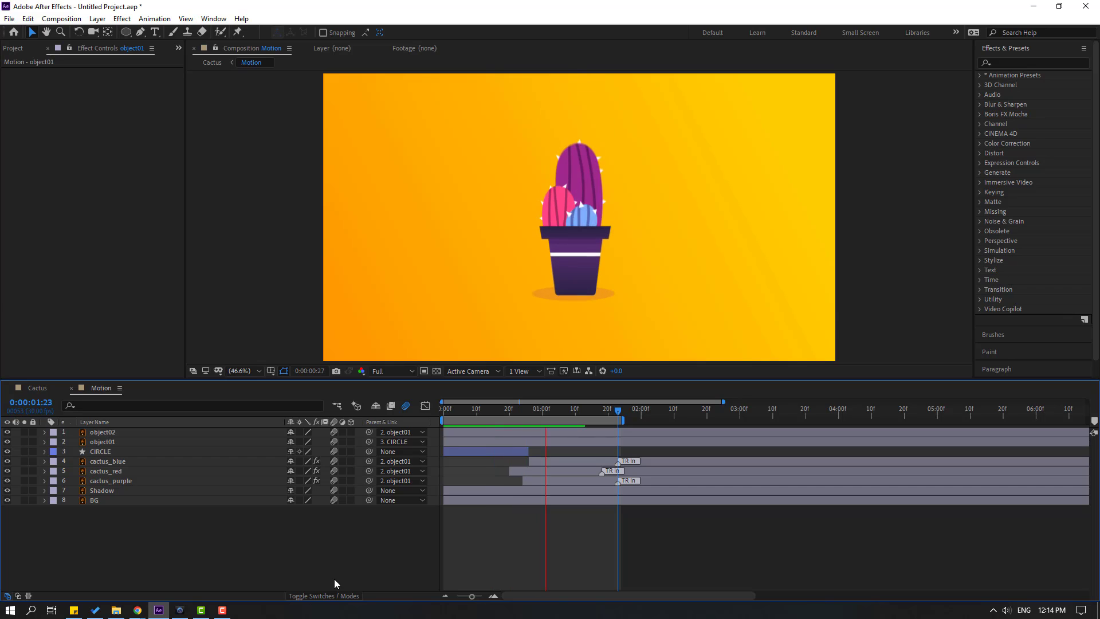